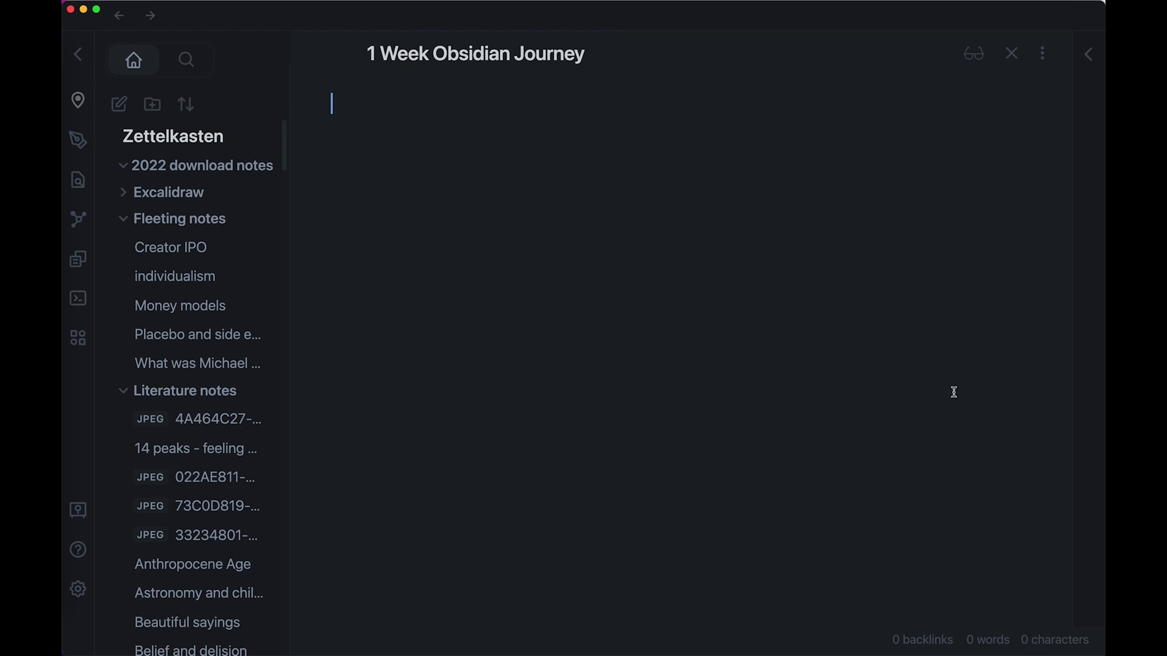
Step: Type '### Day 1: Starting from scratch' through '### Day 4: Mid point check in + Themes' as headings
text(### Day 1: Start)
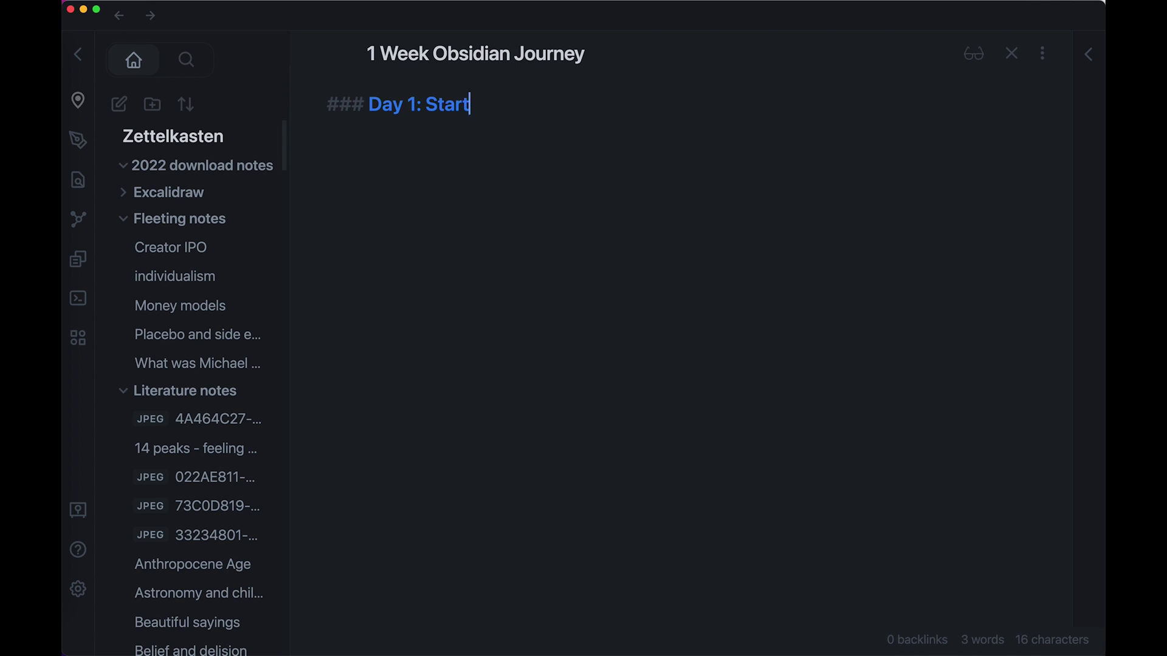
text(ing from scratch)
key(Return)
text(### Day 2: Building connections)
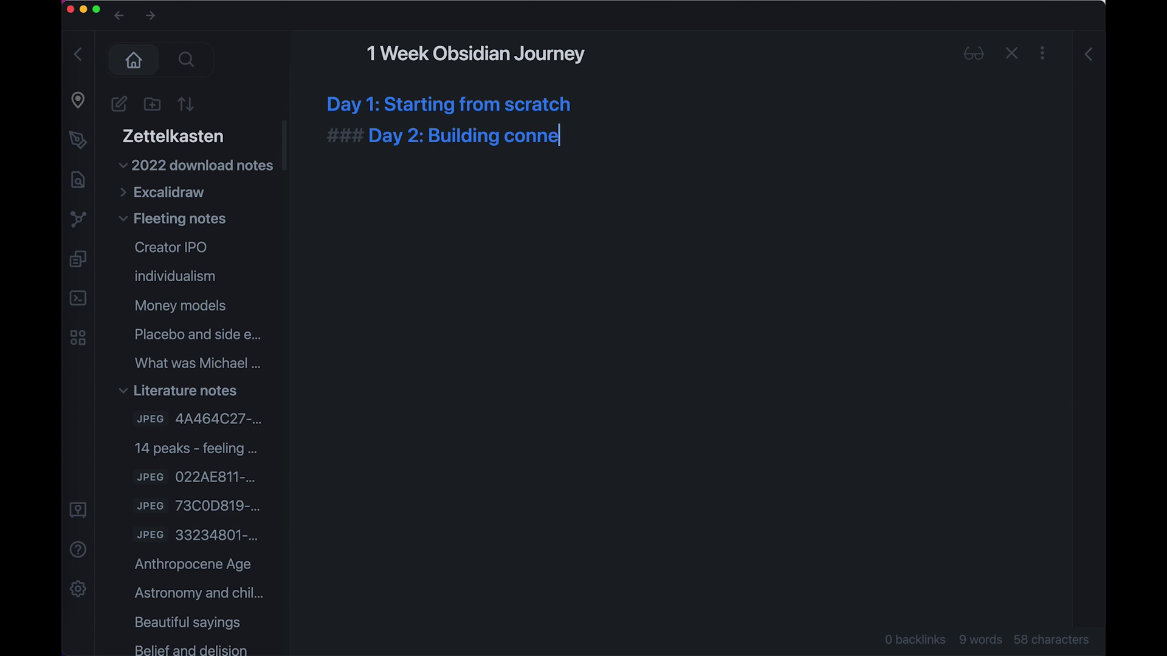
key(Return)
text(### Day 3: Taking notes on the go)
key(Return)
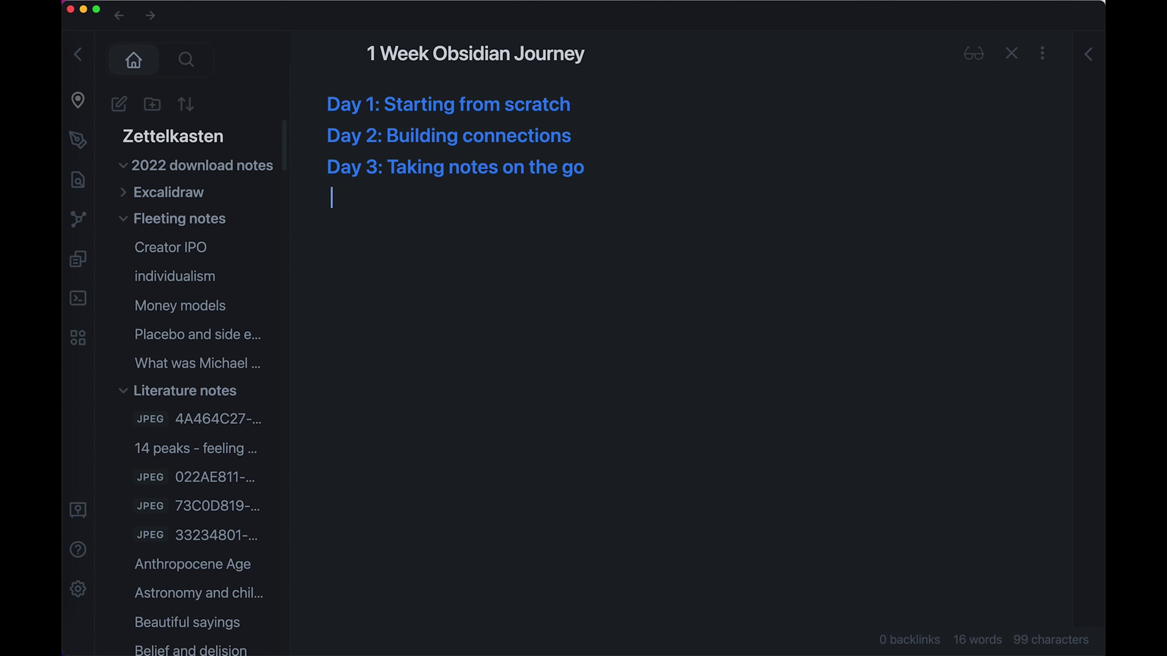
text(### Day 4: Mid point check in + Themes)
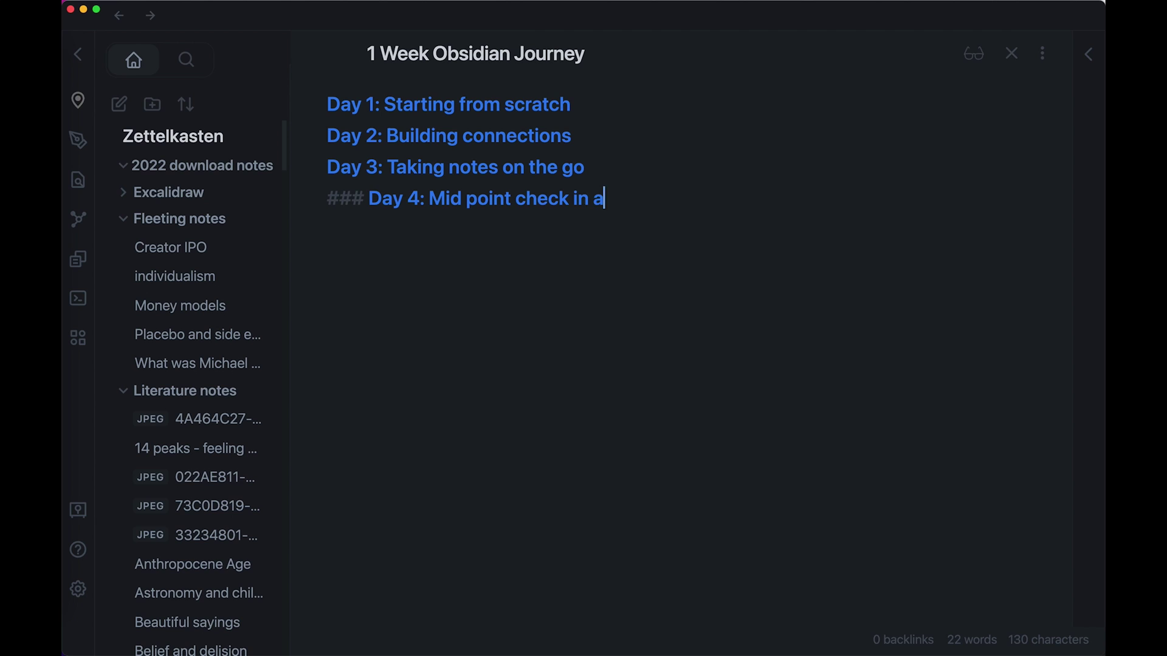
Step: Add headings for Day 5: Input to output, Day 6: Plut, and Day 7: What I Wish I Knew from Day 1!
key(Return)
text(### Day 5: )
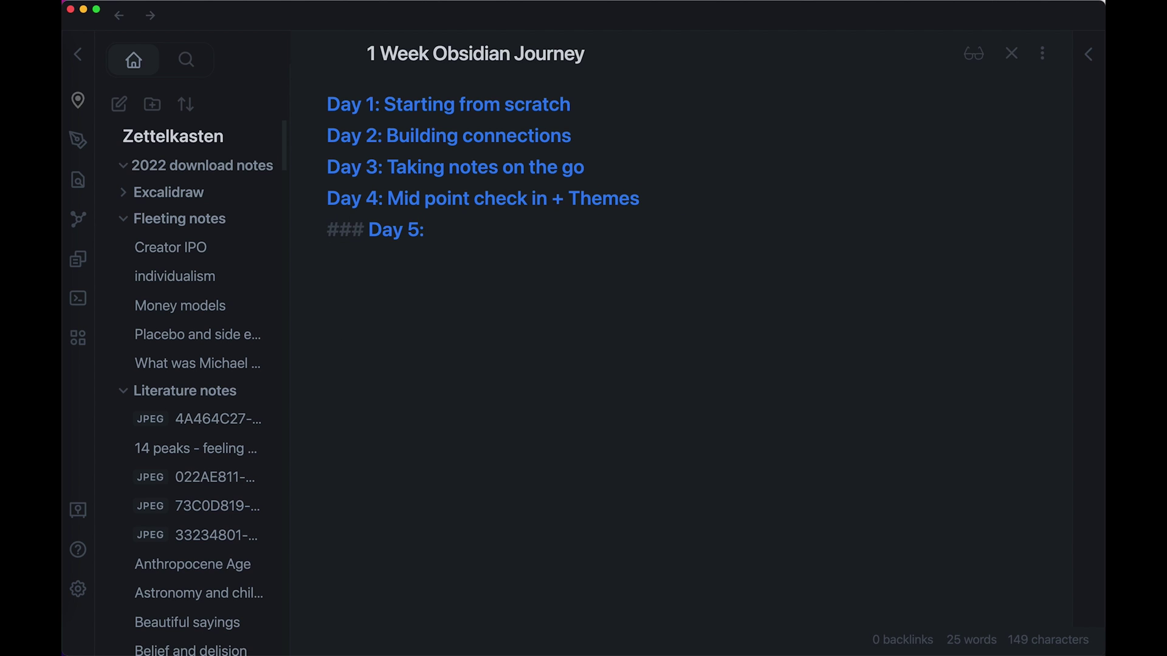
text(Input to output)
key(Return)
text(### Day 6: Plut)
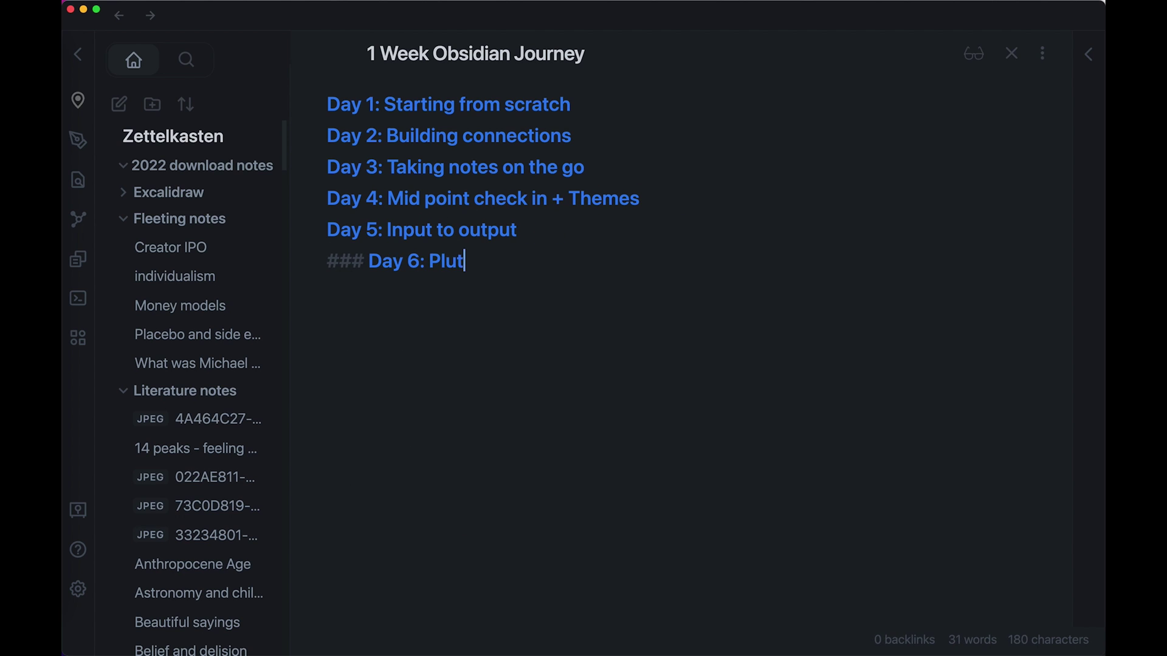
key(Return)
text(### Day 7: What I Wish I Knew f)
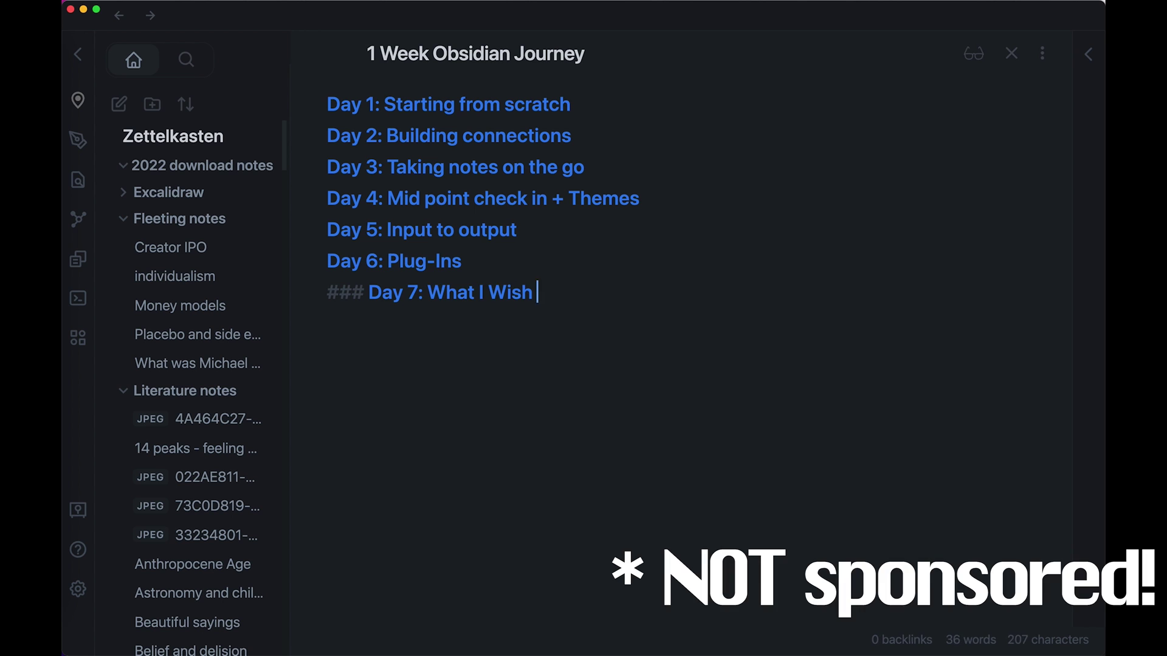
text(rom Day 1!)
key(Return)
key(Return)
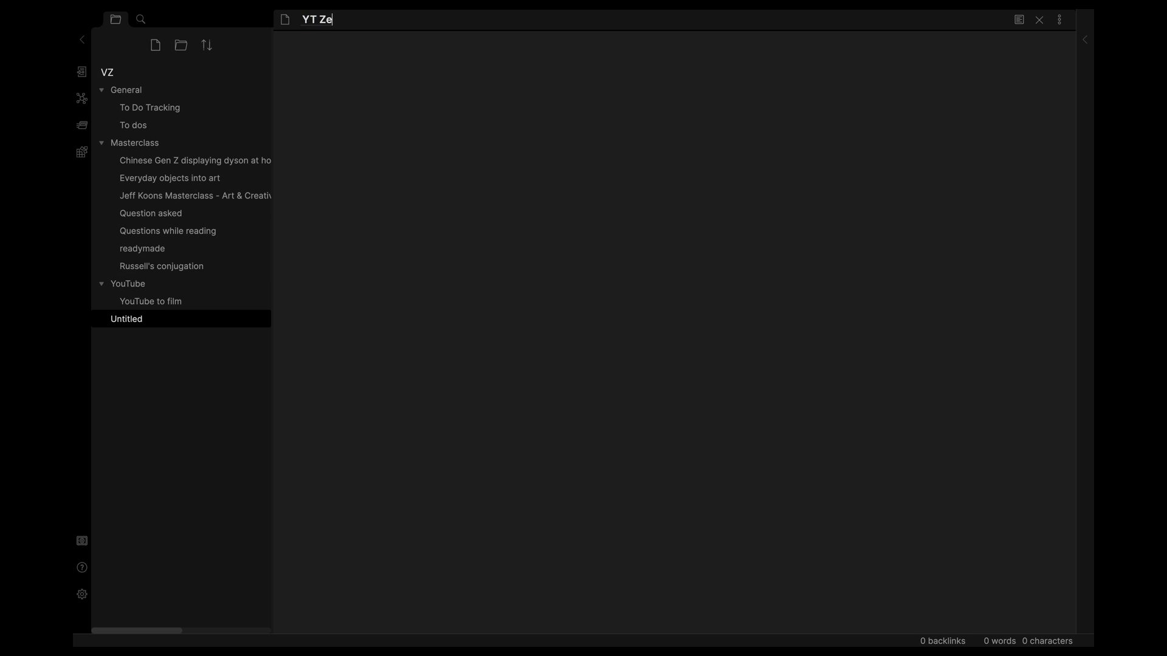
Step: Title the note 'YTZettelkasten script' and begin the numbered outline with Why Zettelkasten
text(telkasten script)
key(Return)
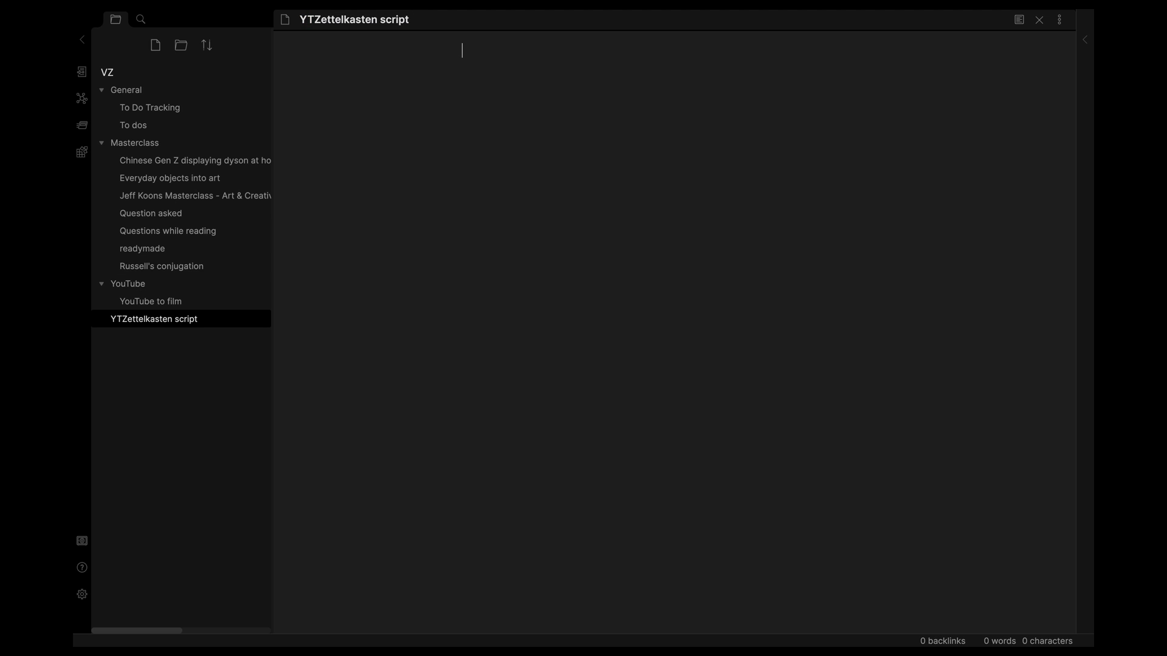
key(BackSpace)
key(BackSpace)
text(2.Why Zettelkasten)
Step: Nest 'writing about intersectional thinking & seeing connections' and 'main idea:' under Why Zettelkasten
key(Return)
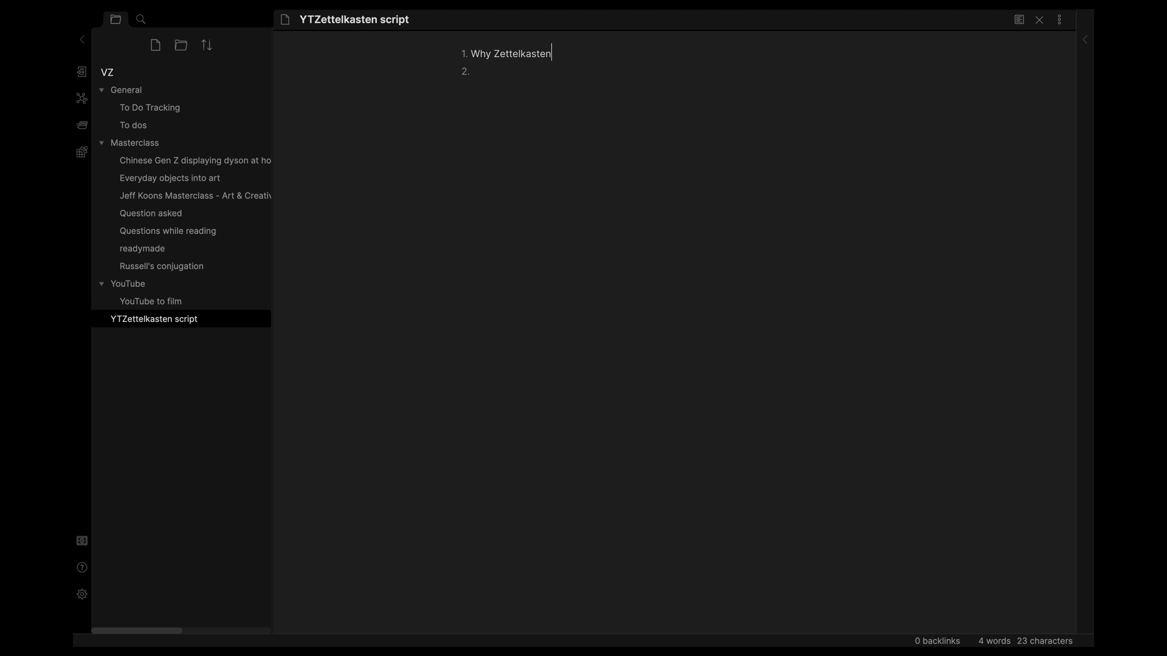
key(Tab)
text(writing about intersectional thinking)
key(Return)
key(Tab)
text(main idea:)
key(Return)
key(shift+Tab)
key(shift+Tab)
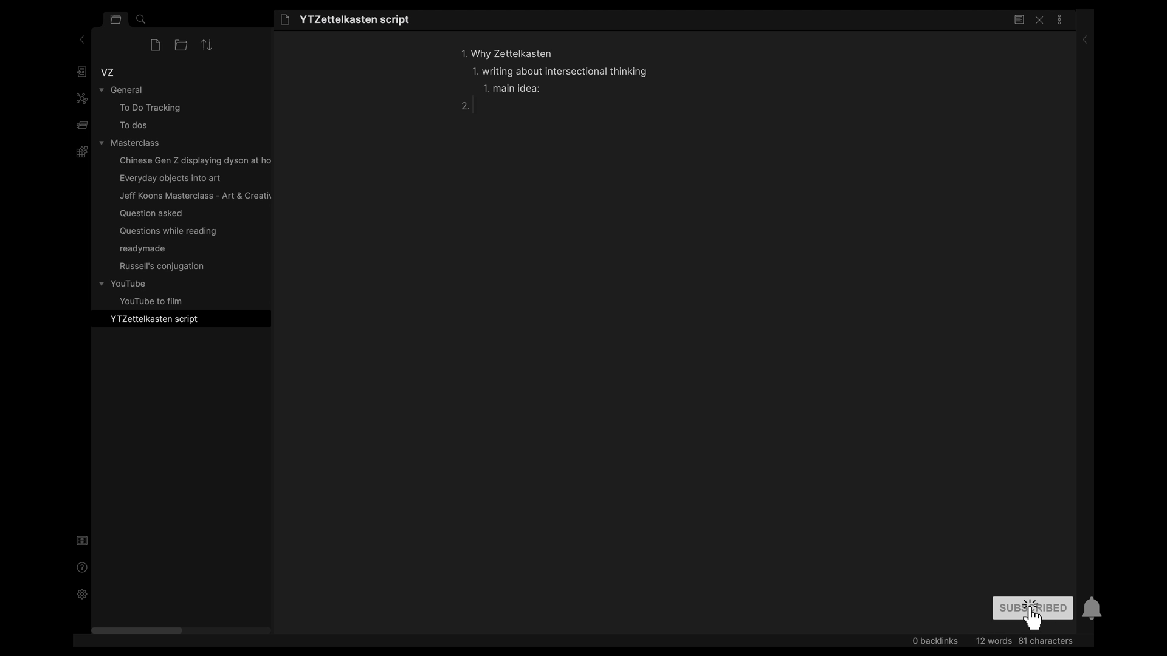
click(678, 74)
text(& seeing connections)
Step: Add the History and notes (zettelkasten) items, then start a nested sub-item below them
key(Down)
key(Down)
text(Histo)
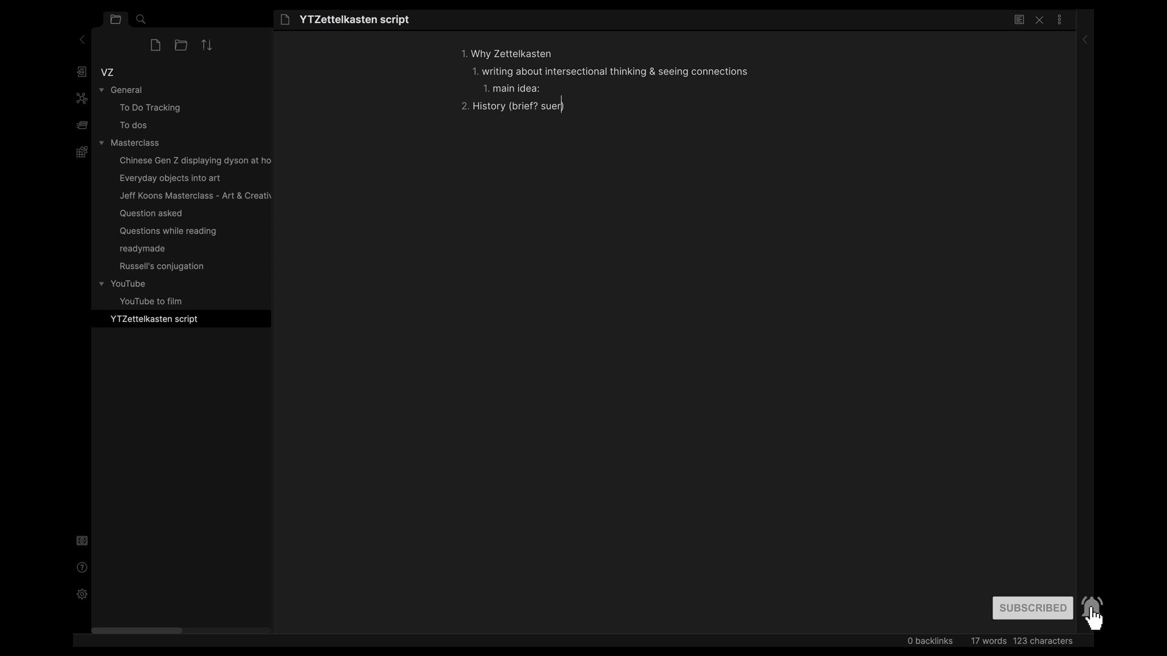
key(BackSpace)
key(BackSpace)
key(BackSpace)
key(BackSpace)
key(BackSpace)
text(notes (zettel)
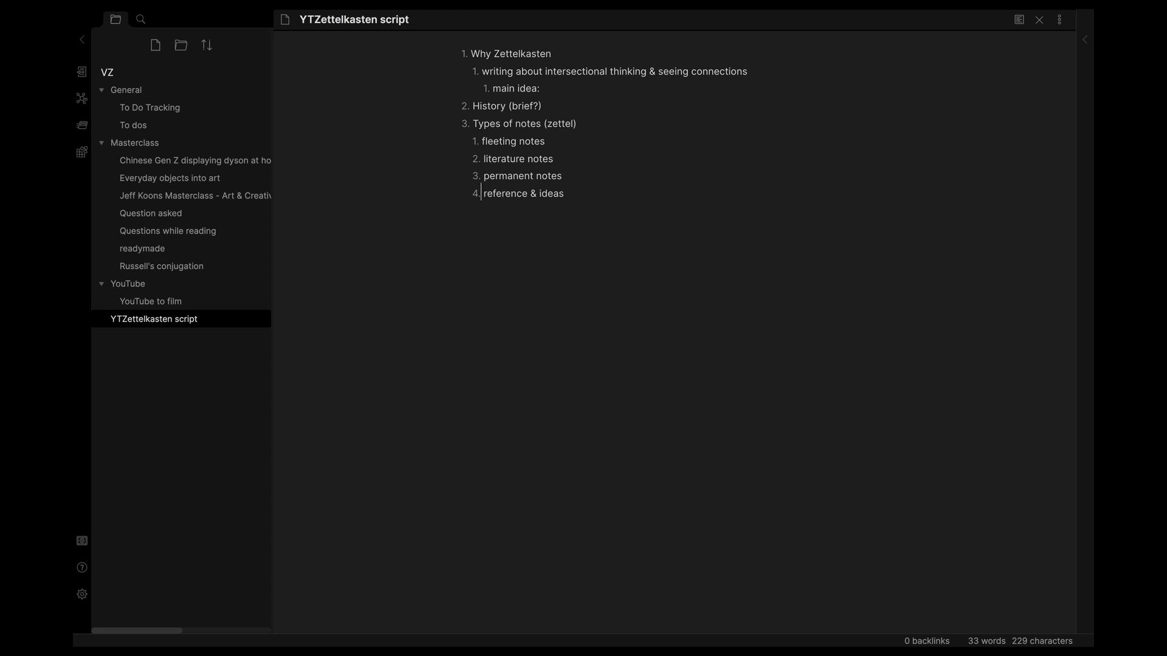
key(shift+End)
key(End)
key(Return)
key(Tab)
Step: Insert a '2 types of notes:' item with nested reference and ideas sub-items
key(Return)
text(2 tye)
key(BackSpace)
text(pes of notes:)
key(Return)
key(Tab)
text(reference)
key(Return)
text(ideas)
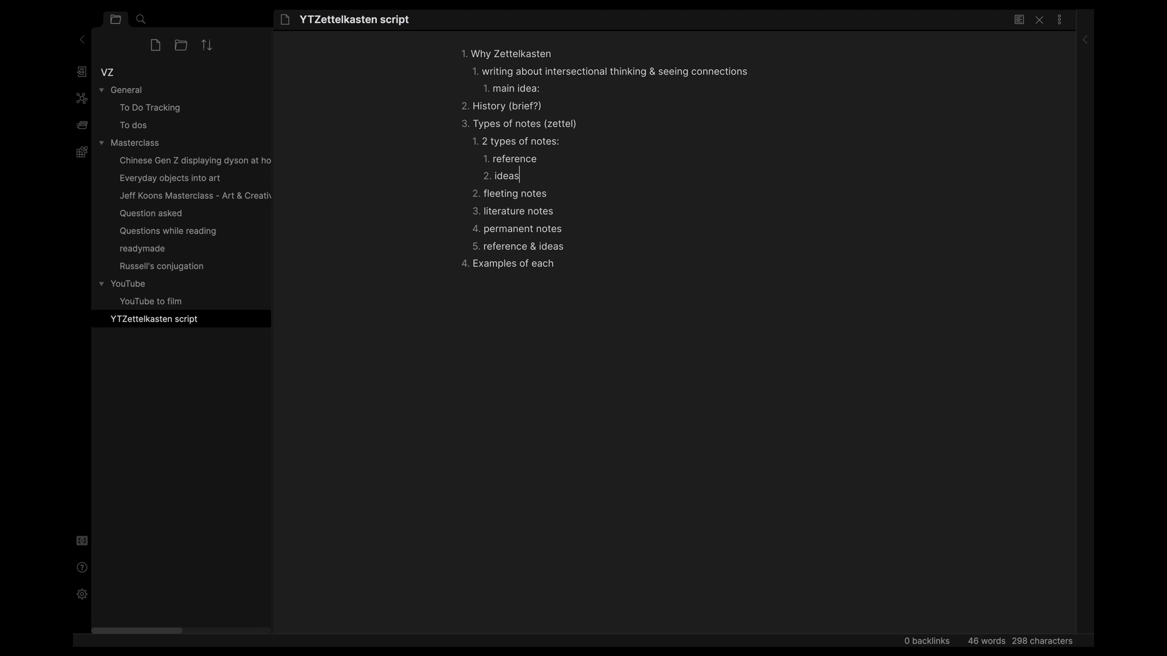
Step: Remove the old reference & ideas item and regroup the note types under reference and ideas
drag(608, 247, 556, 211)
key(BackSpace)
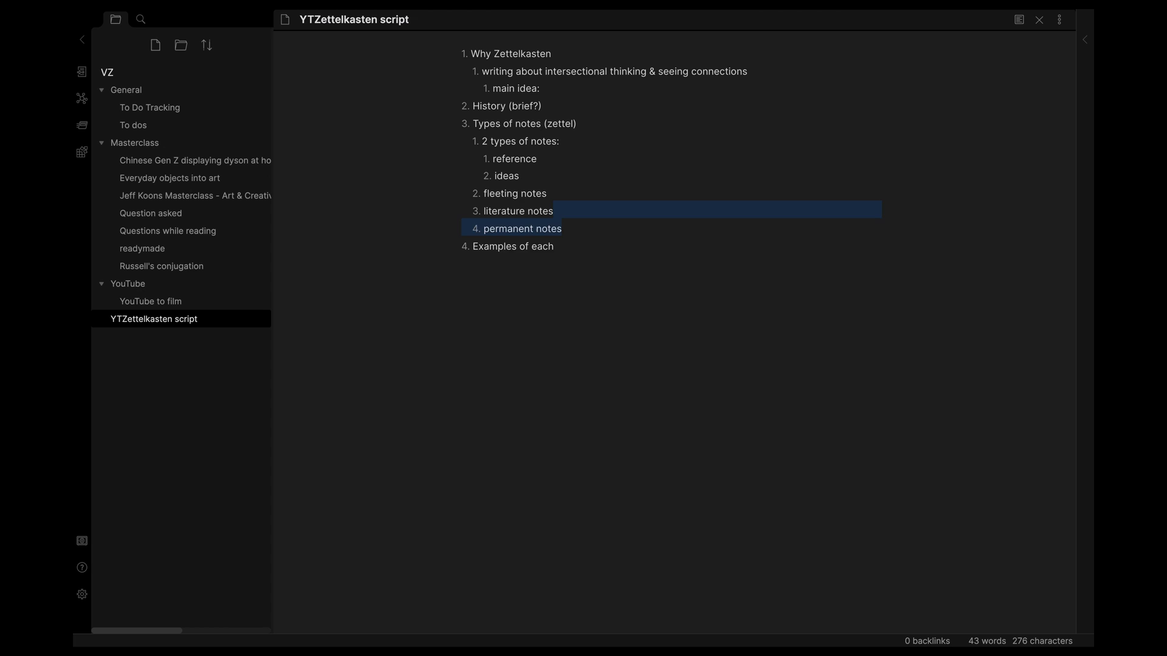
key(BackSpace)
key(ctrl+z)
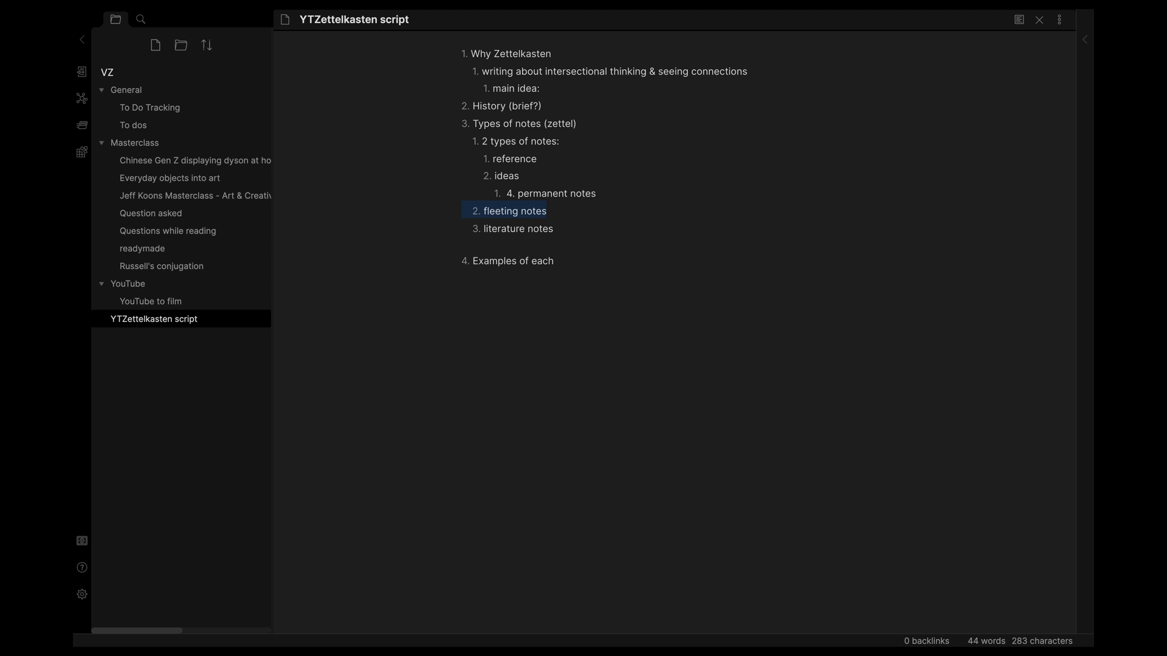
key(ctrl+z)
key(ctrl+z)
key(ctrl+z)
key(ctrl+z)
key(ctrl+z)
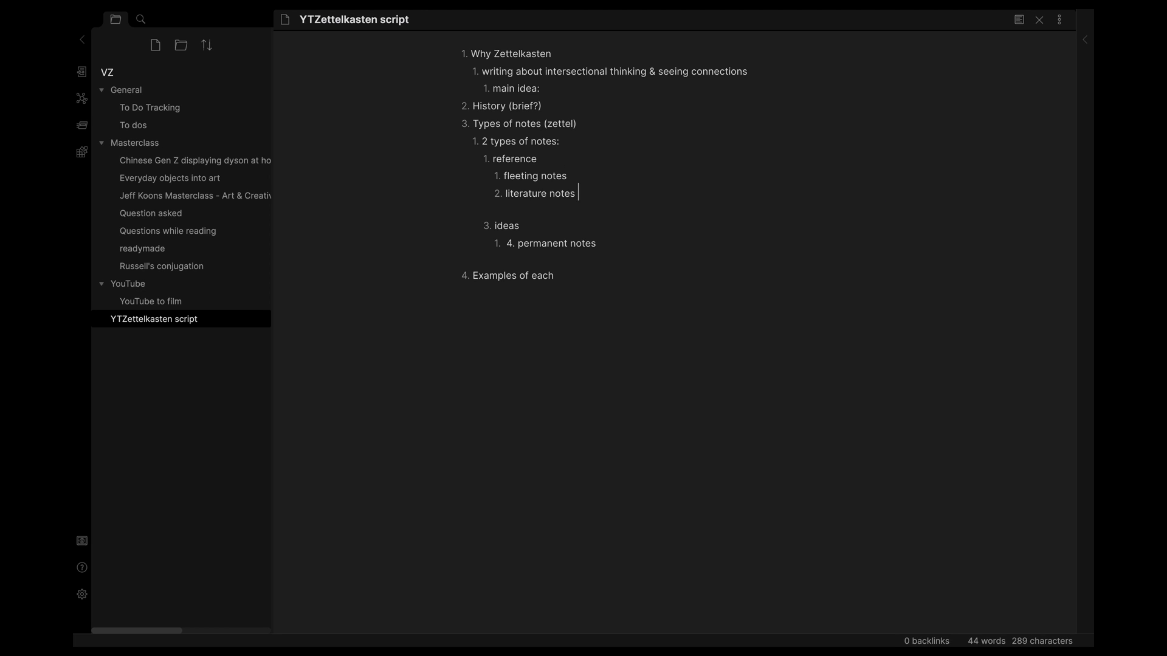
Step: Restore the Reference line as a numbered list with a blank line above it
key(ctrl+shift+z)
key(ctrl+shift+z)
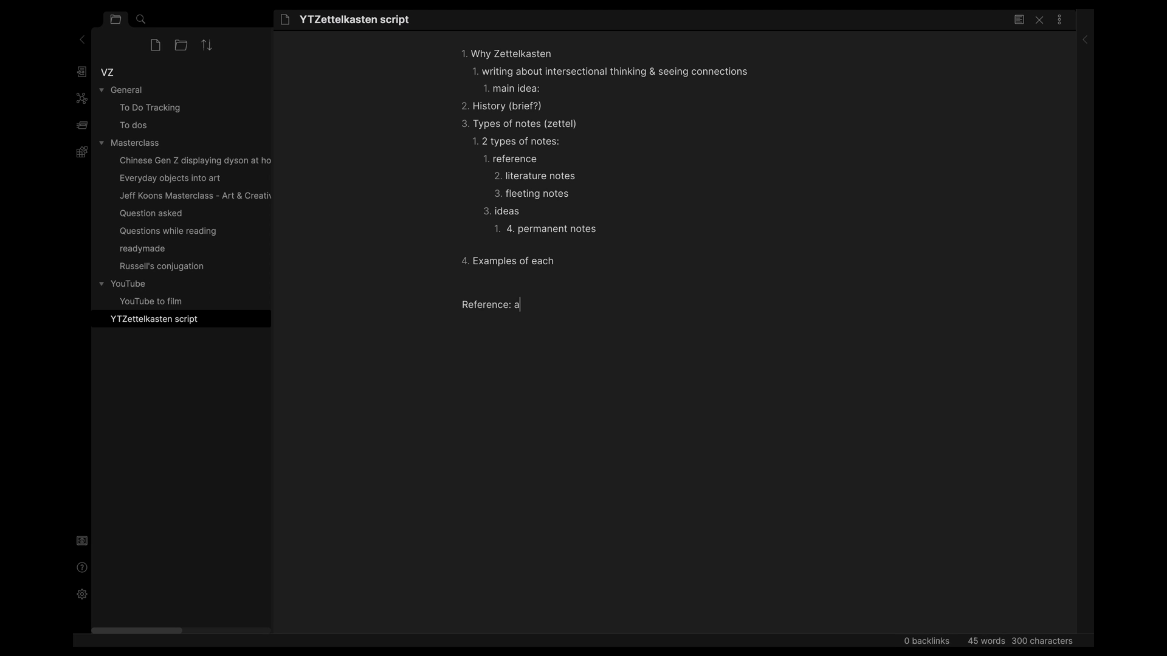
key(ctrl+z)
key(ctrl+z)
key(ctrl+z)
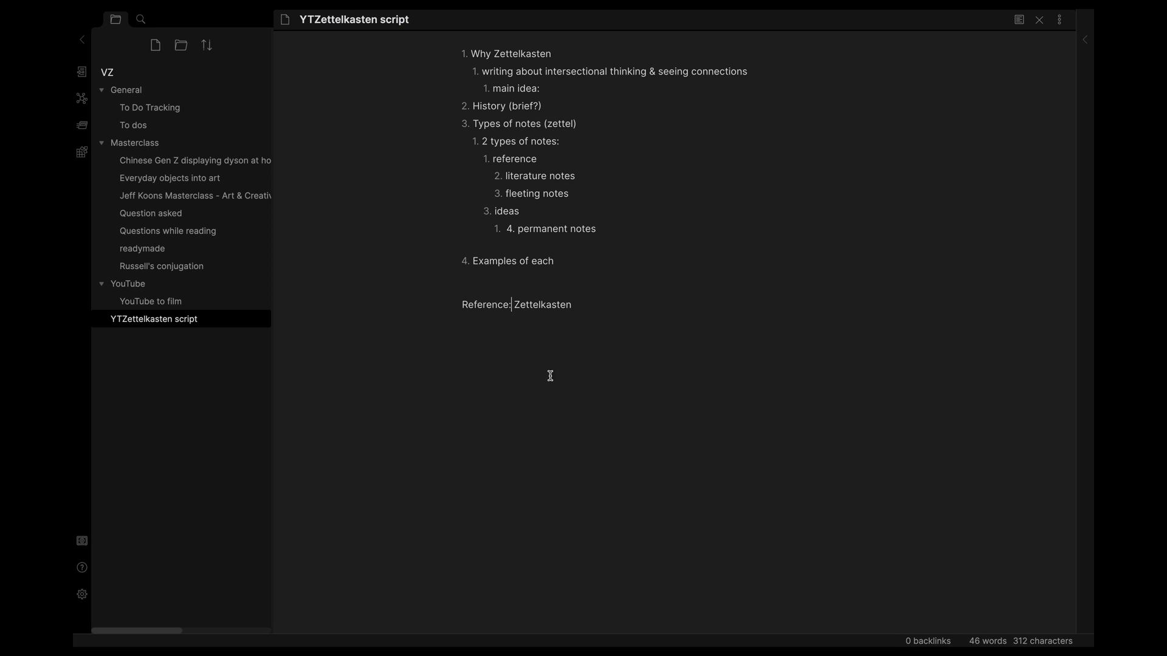
key(ctrl+shift+z)
key(ctrl+shift+z)
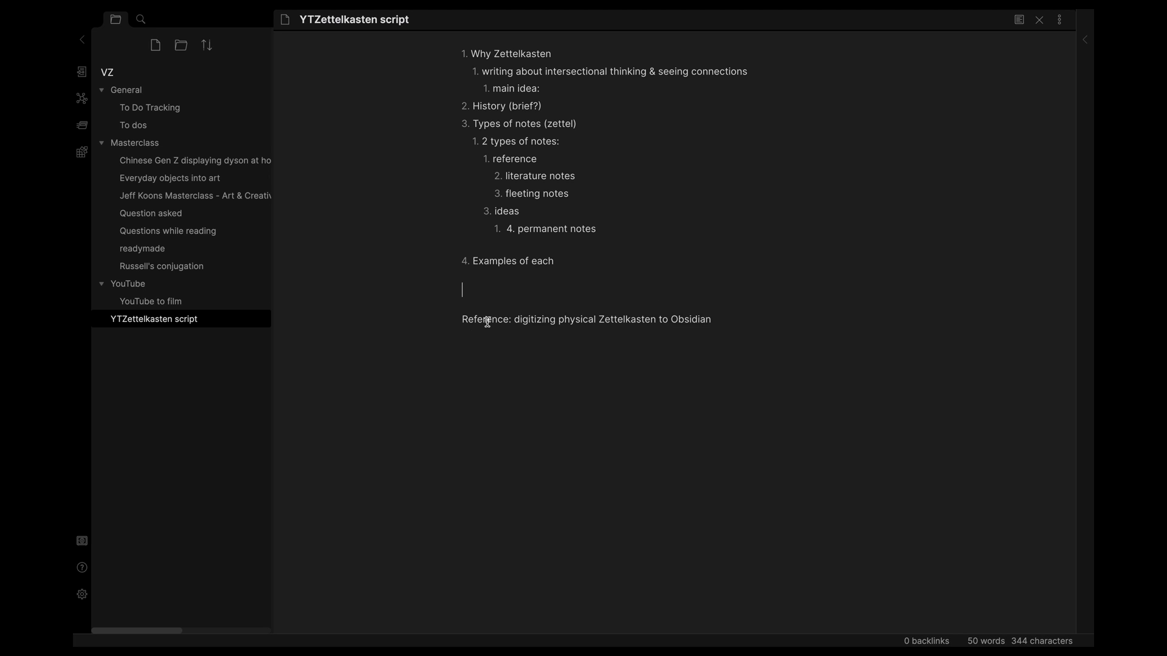
key(ctrl+shift+z)
key(ctrl+shift+z)
key(ctrl+shift+z)
key(ctrl+shift+z)
key(ctrl+shift+z)
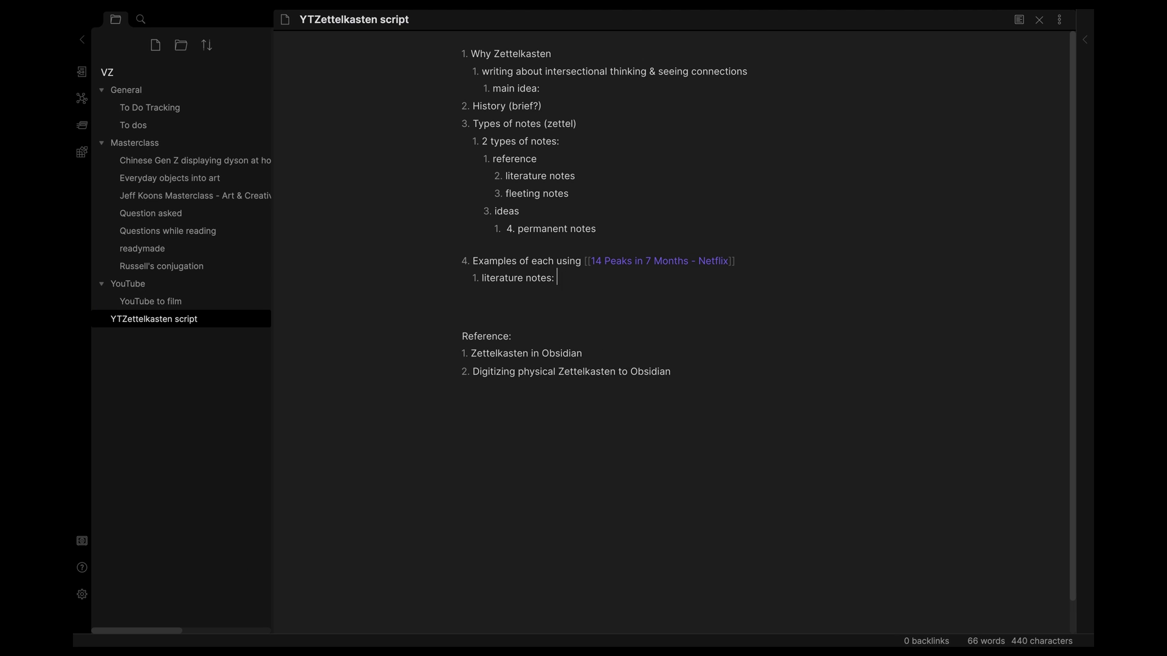
Step: Write examples: literature notes 'faot to climb K2' and permanent notes on decision making and certainty
key(alt+BackSpace)
key(alt+BackSpace)
key(alt+BackSpace)
key(alt+BackSpace)
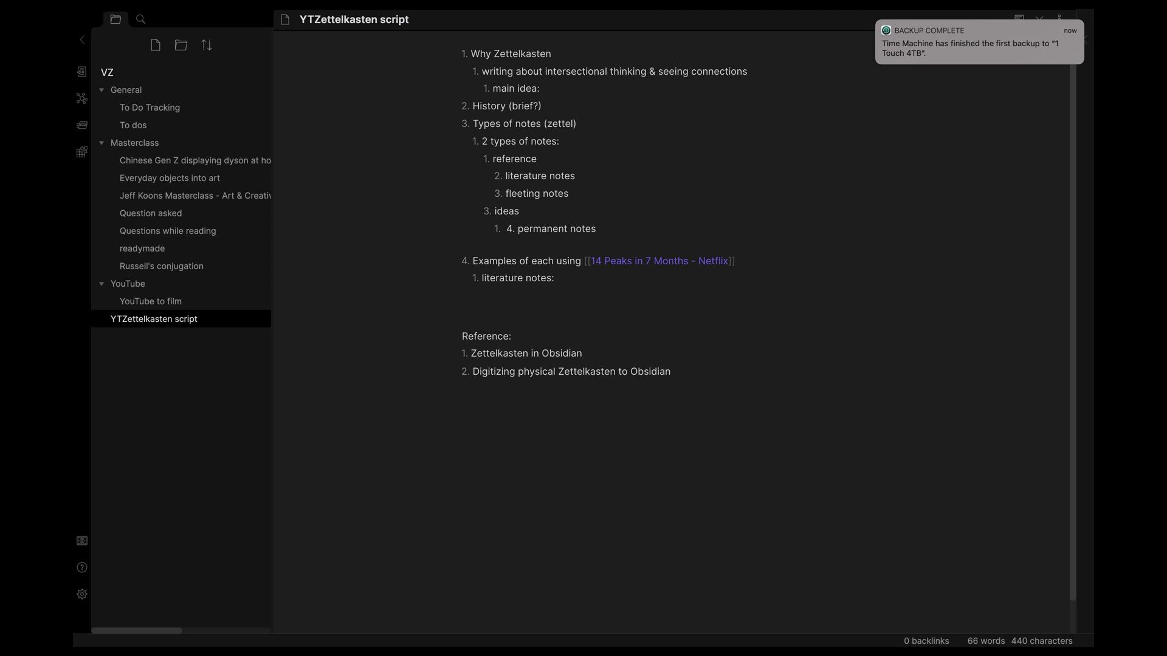
text(decision making)
key(Return)
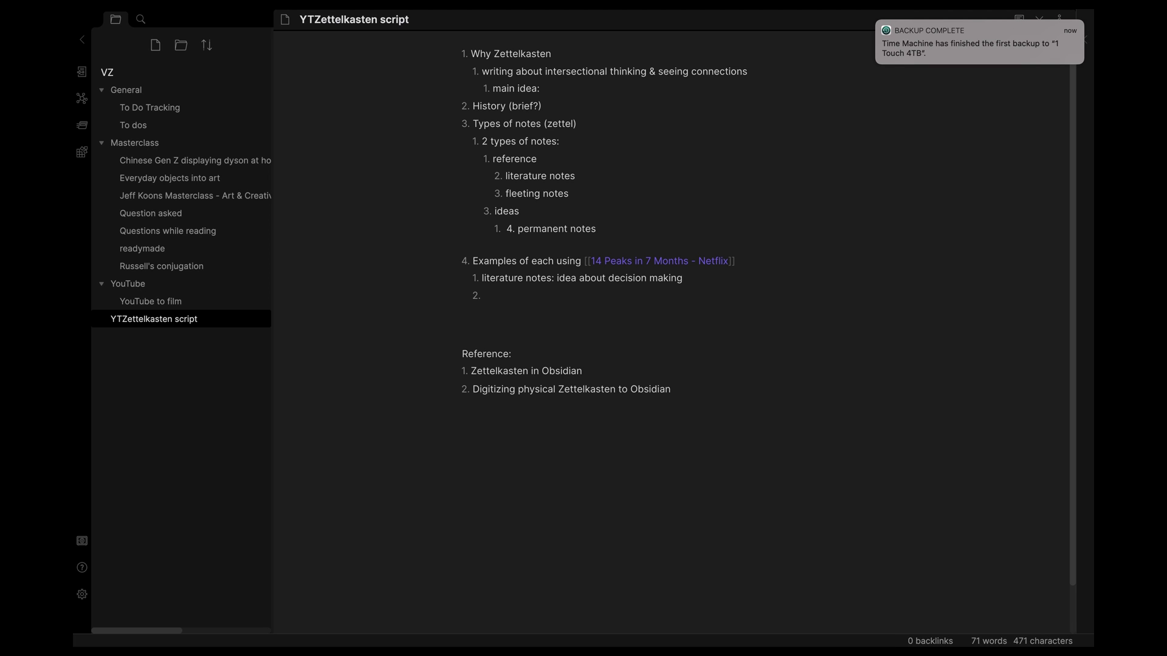
text(permanent notes: decision making -)
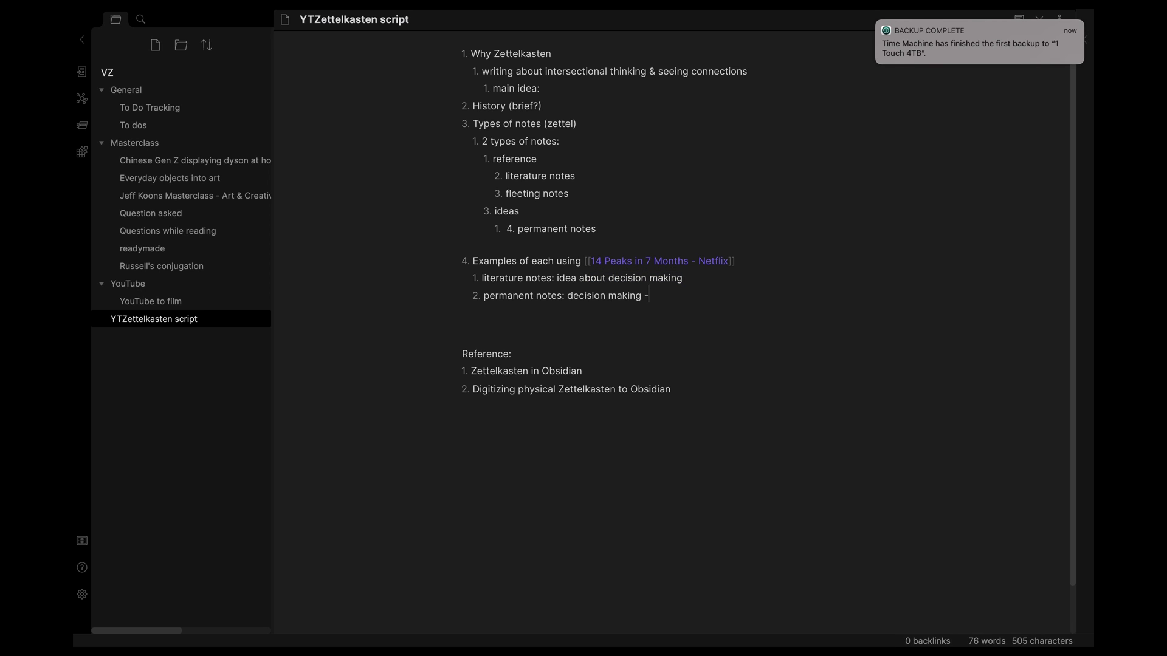
text( certainty is usually about the failure, not the possibilities)
click(682, 278)
key(alt+BackSpace)
key(alt+BackSpace)
text(fa)
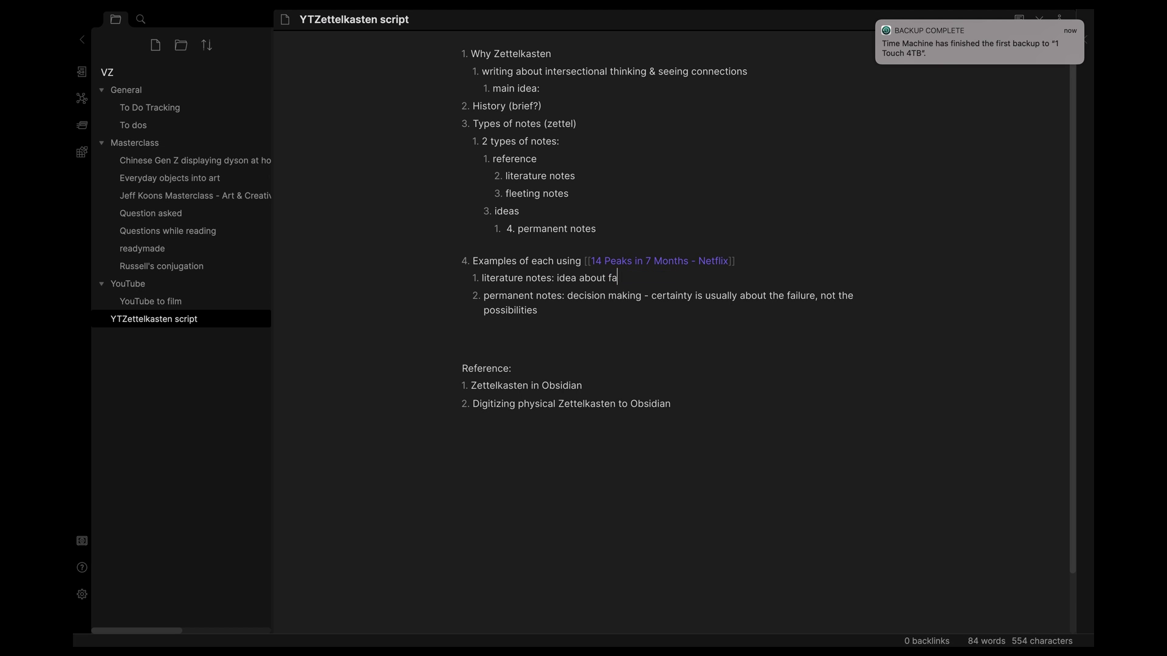
text(ot to climb K2 and)
click(692, 313)
key(Return)
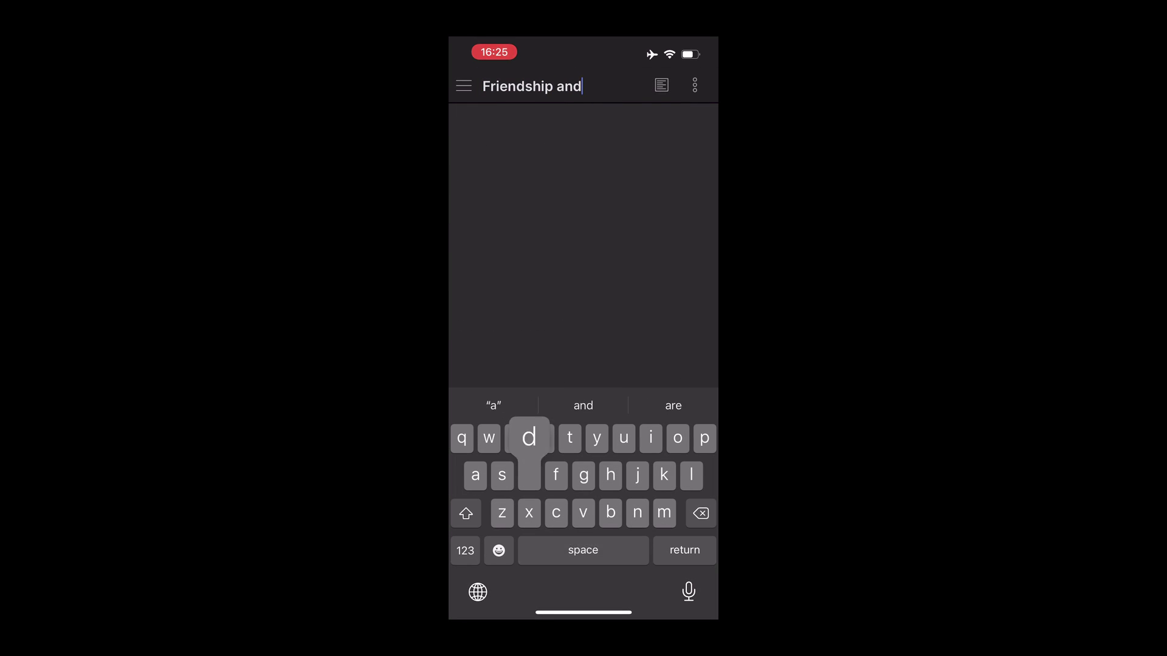
Step: Title a note 'Friendship and likes' and write how friendships are measured in shares and likes
text(es)
key(Return)
text(Friendship )
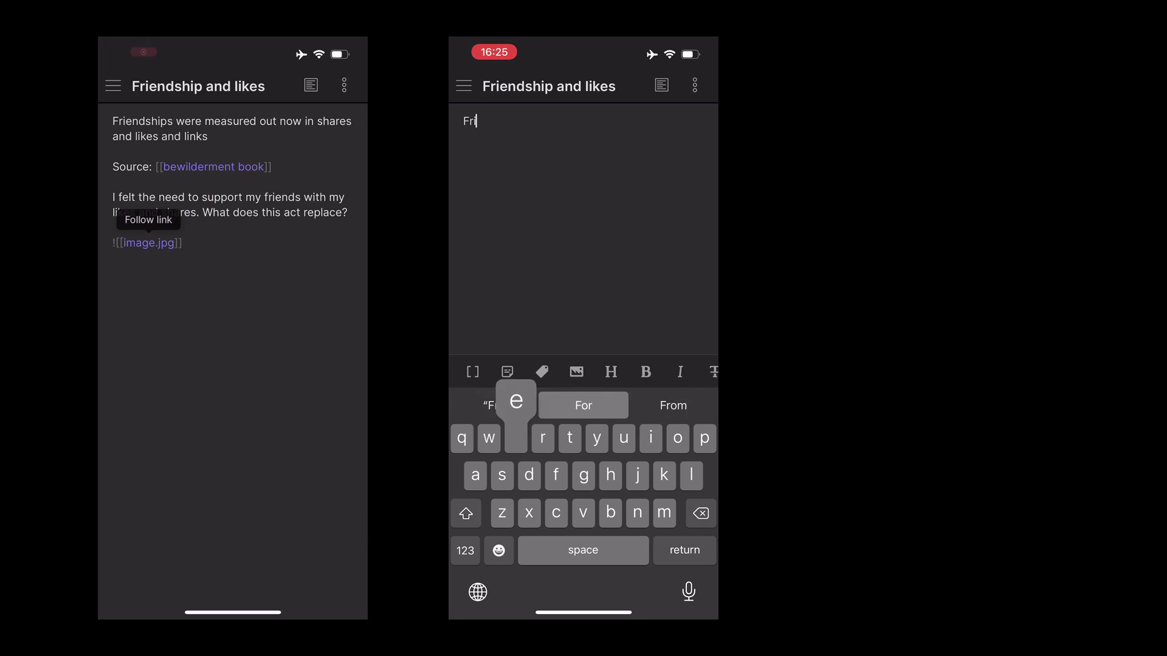
text(Our worlds significance)
key(BackSpace)
text(s were measured out now in)
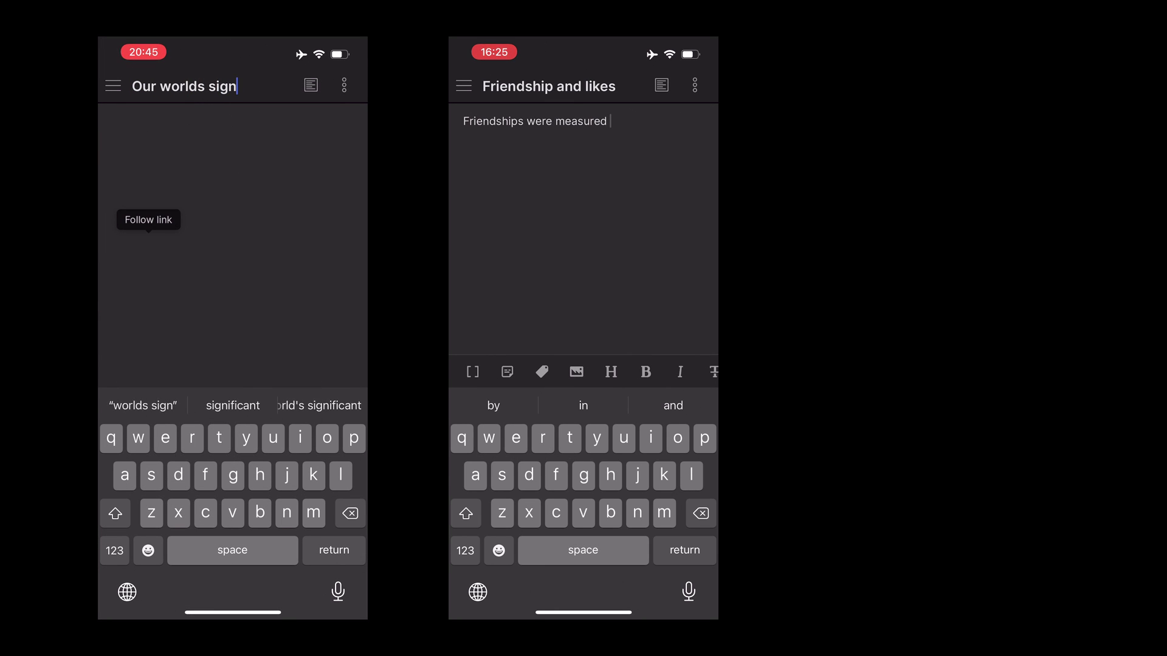
key(Return)
text(shares and likest of happiness)
key(Return)
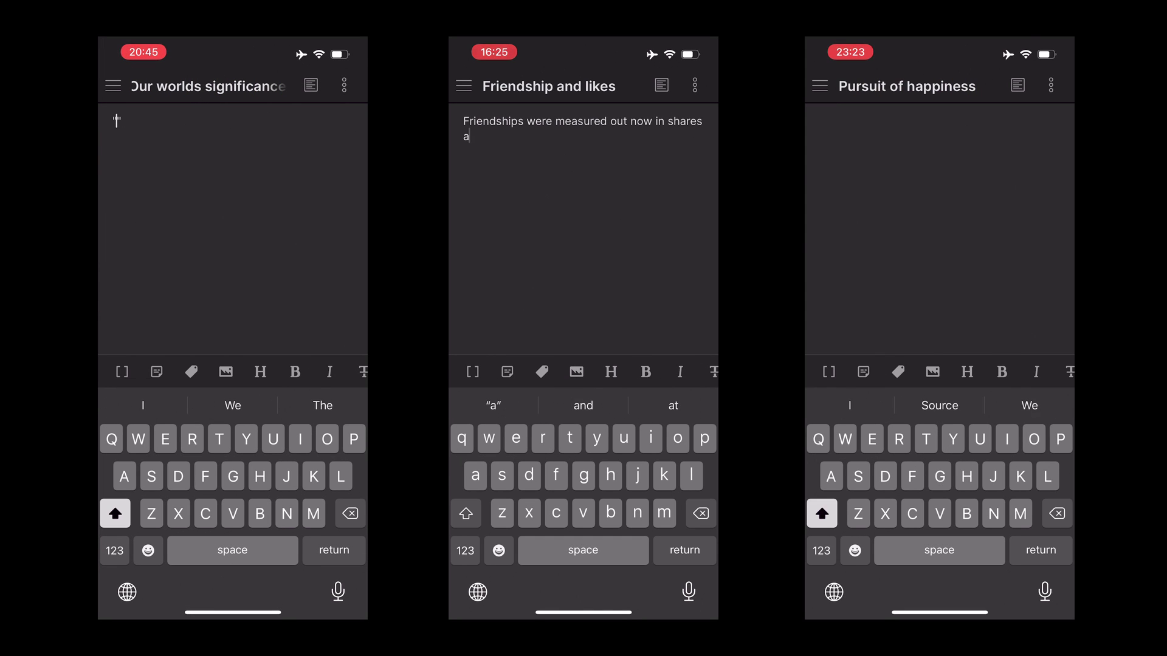
Step: Add the 'courage of our answers' quote, start a Pursuit of happiness note, and link [[Sagan]]
text("We make our worlThe pursuit of hd significant )
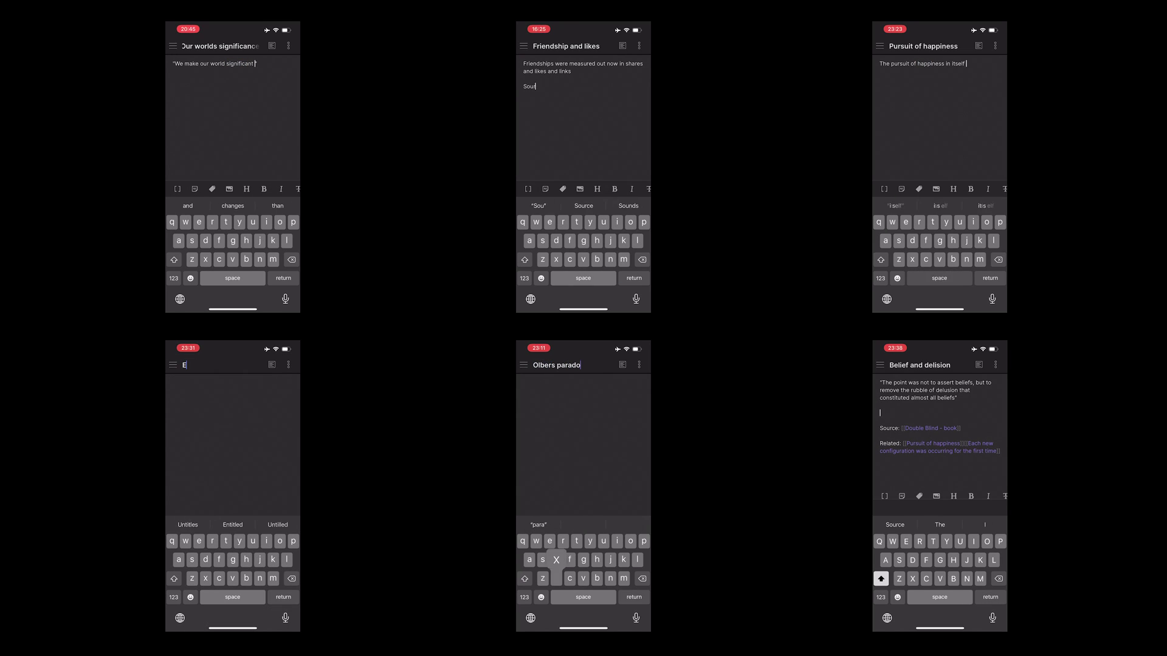
text(by the courageappiness in itself precludes Eac he configuration of our questions and the fepthkshappiness - you pur was for the first time)
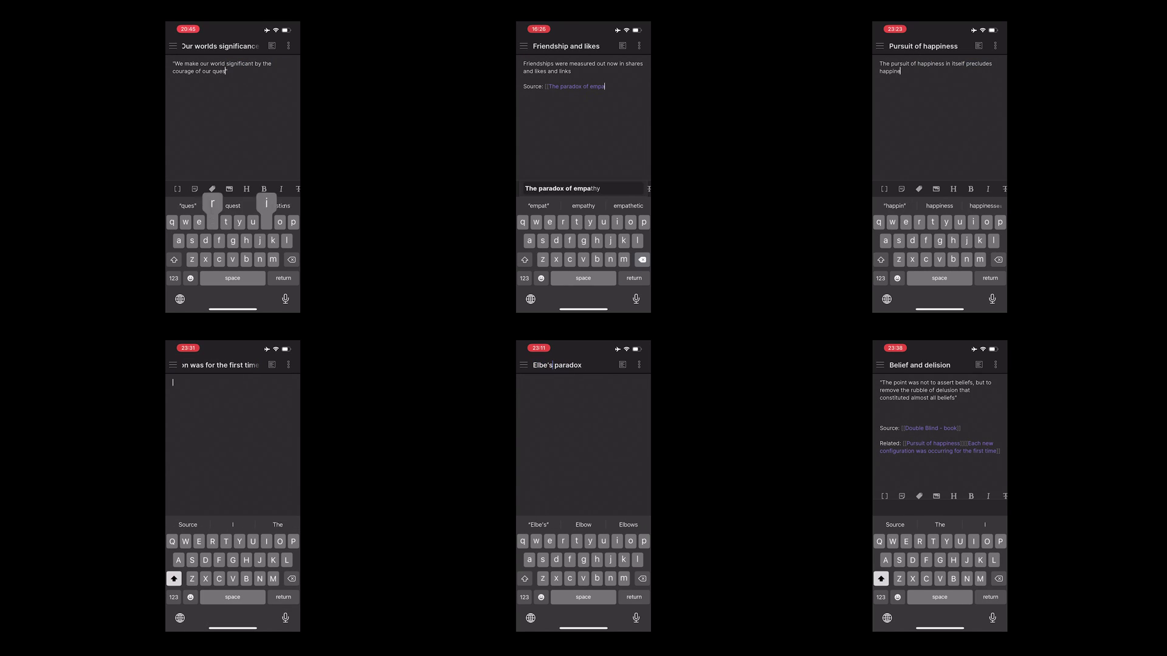
key(Return)
key(Return)
text(of our answers."sue what is missingEach configuration was for the fie)
key(Return)
key(Return)
click(935, 496)
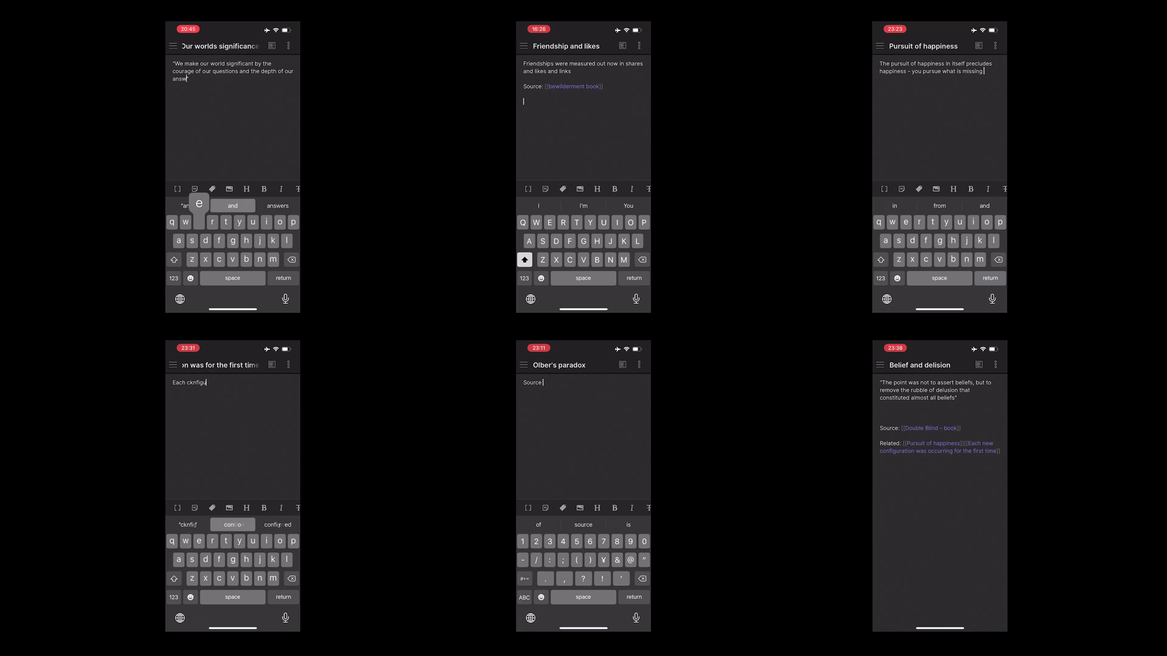
text(Same with awarenes)
click(942, 518)
text(I felt the need to support my friends with my likes. Sat)
key(BackSpace)
text(rst time - [[SaganLook up)
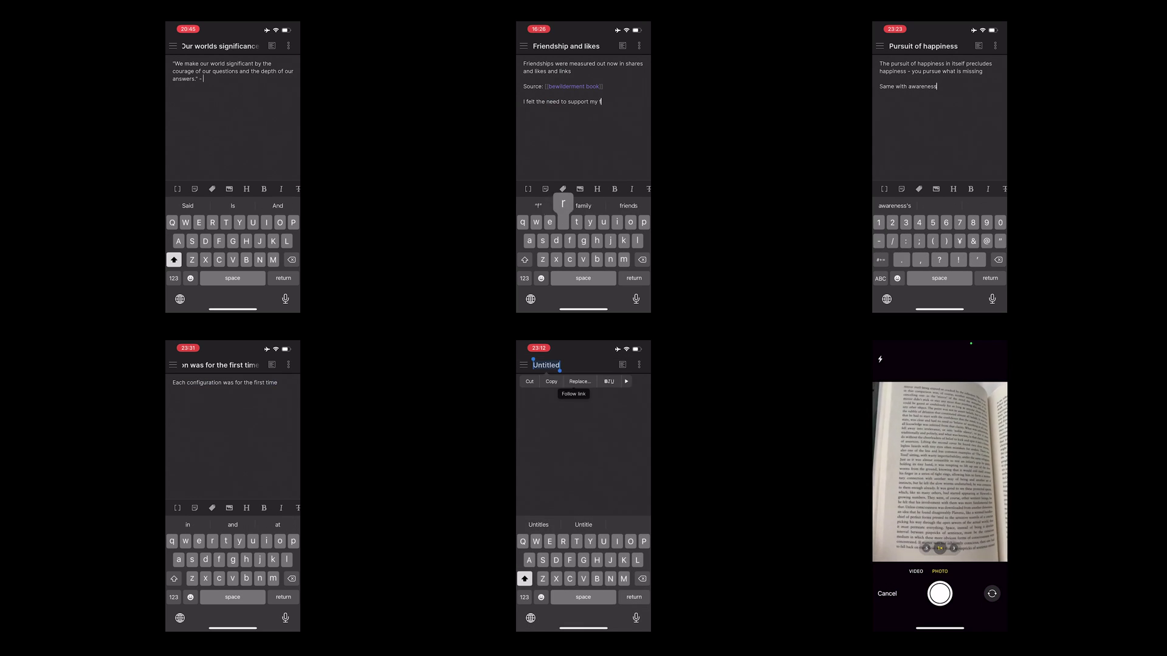
key(Return)
Step: Photograph the open book page, insert it, and type the quote about everything relating to everything else
click(939, 594)
click(988, 608)
text(s and shares. y in awareness so yo)
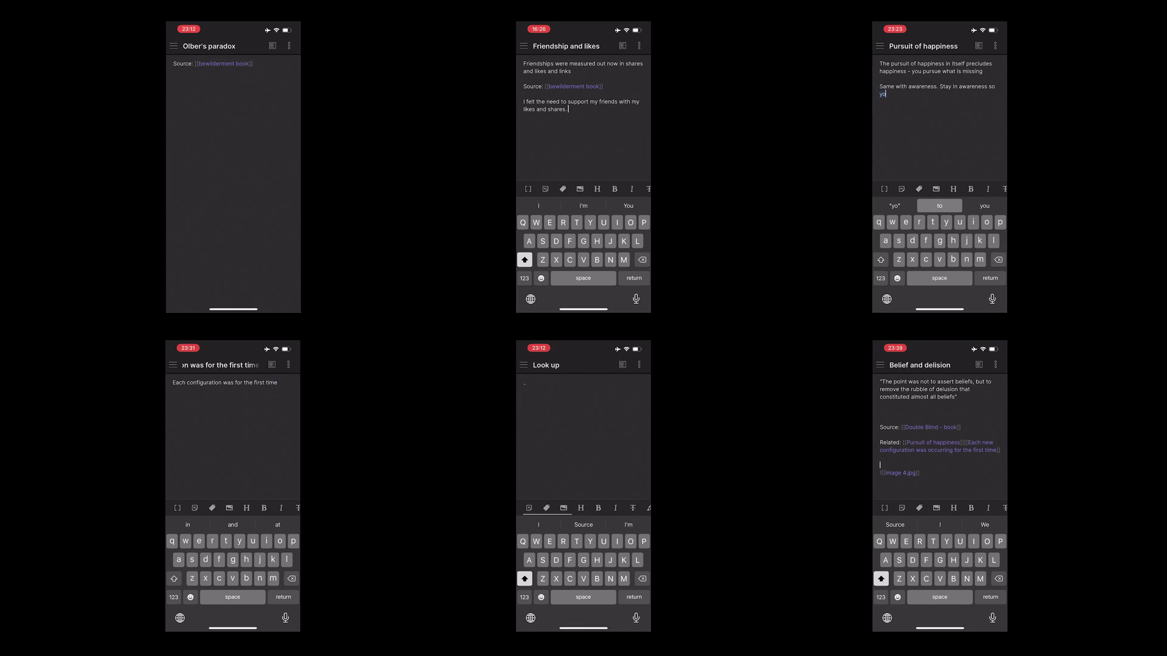
text(Maybe so)
key(BackSpace)
key(BackSpace)
key(BackSpace)
key(BackSpace)
key(BackSpace)
text(and allow different states like)
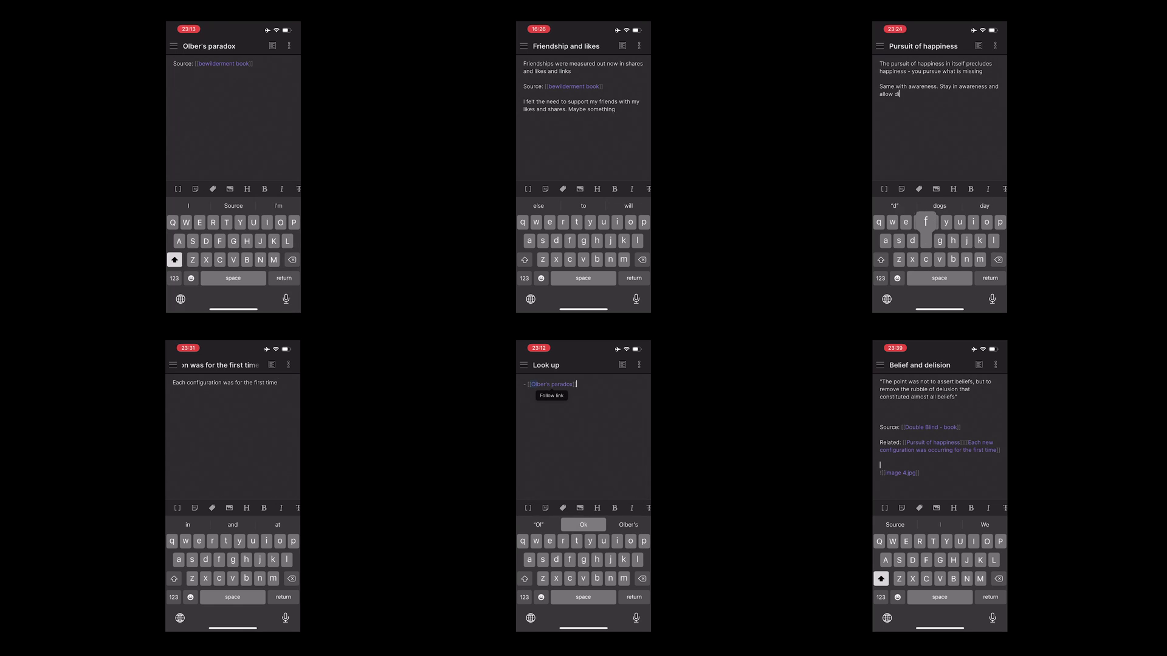
click(229, 189)
click(234, 219)
click(173, 382)
click(881, 597)
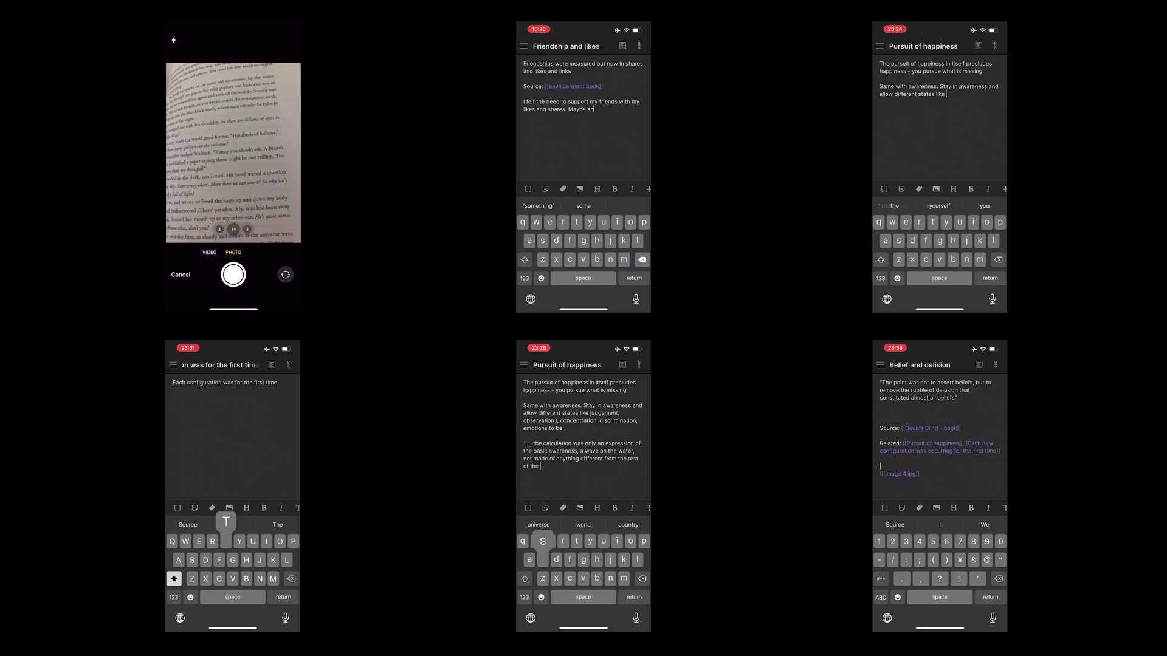
key(BackSpace)
key(BackSpace)
key(BackSpace)
key(BackSpace)
key(BackSpace)
key(BackSpace)
key(BackSpace)
key(BackSpace)
text(What does this act replacejudgement.The relationship between everything to everythsea, but taking on a articu"...the mind in its natirs)
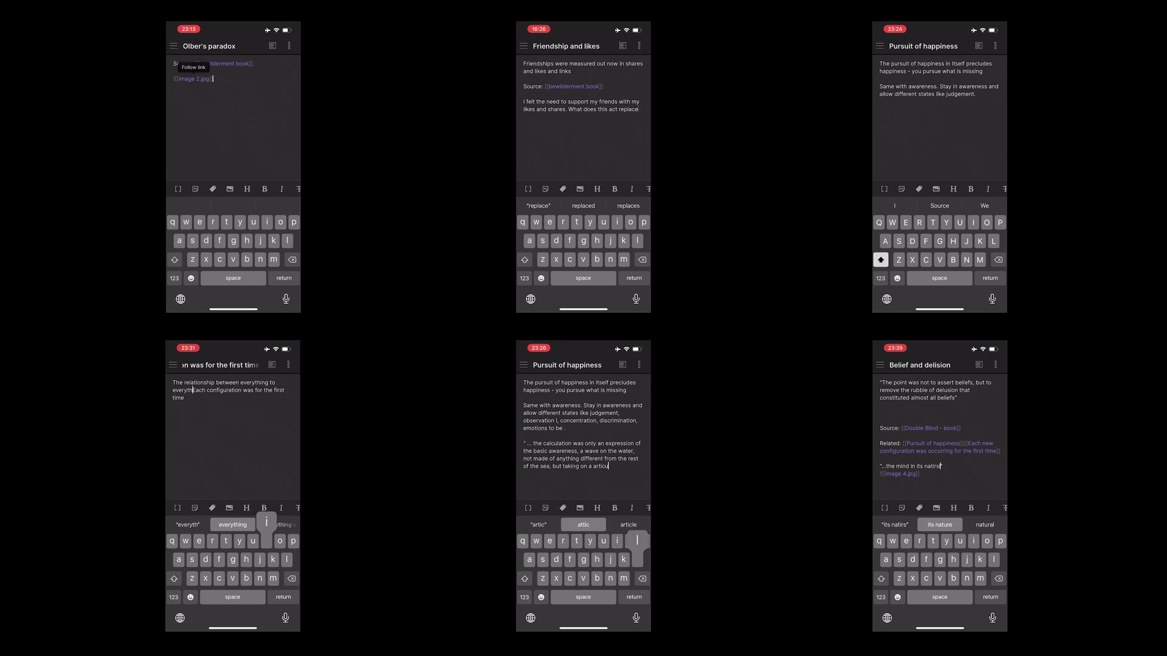
text(ing else is late and transient shape.")
Step: Insert another book-page photo and note that the universe is not steady and eternal
click(984, 524)
text(, obesestate)
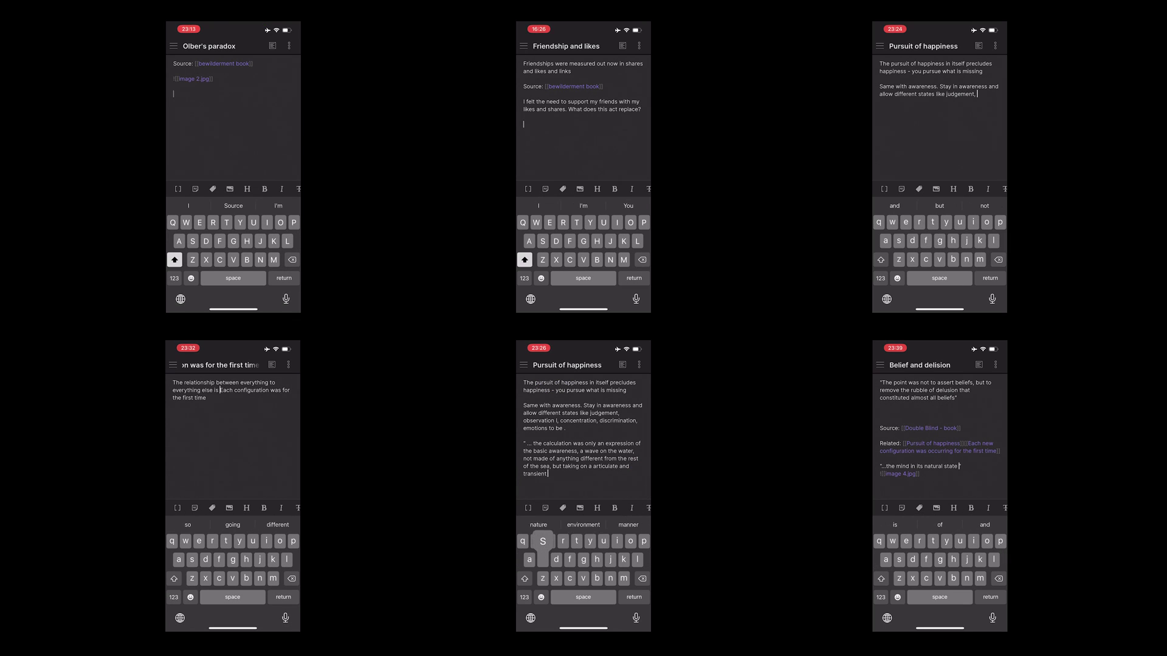
click(580, 189)
text(Universe)
click(555, 198)
text(not steady and eterna)
key(BackSpace)
key(BackSpace)
key(BackSpace)
text(servation I,)
key(BackSpace)
key(BackSpace)
key(BackSpace)
text(was constantly ch)
key(Return)
text(was clear and had no need)
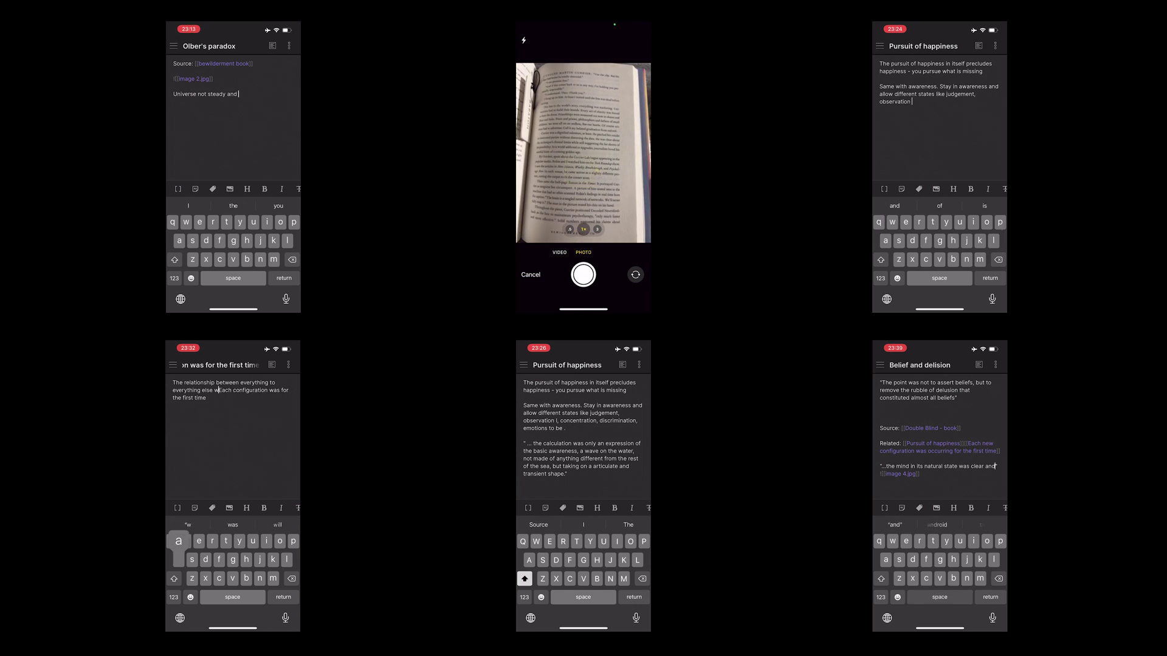
click(583, 274)
click(631, 288)
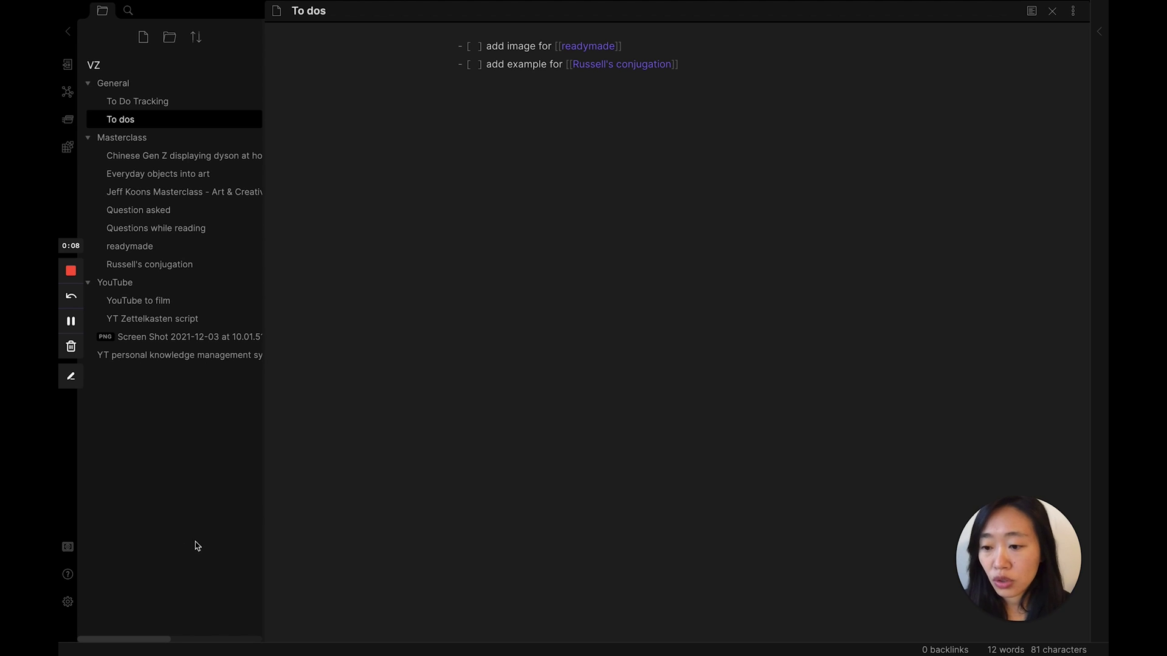
Step: Through Open another vault, browse iCloud Drive > Obsidian and open the Zettelkasten folder as the vault
click(68, 549)
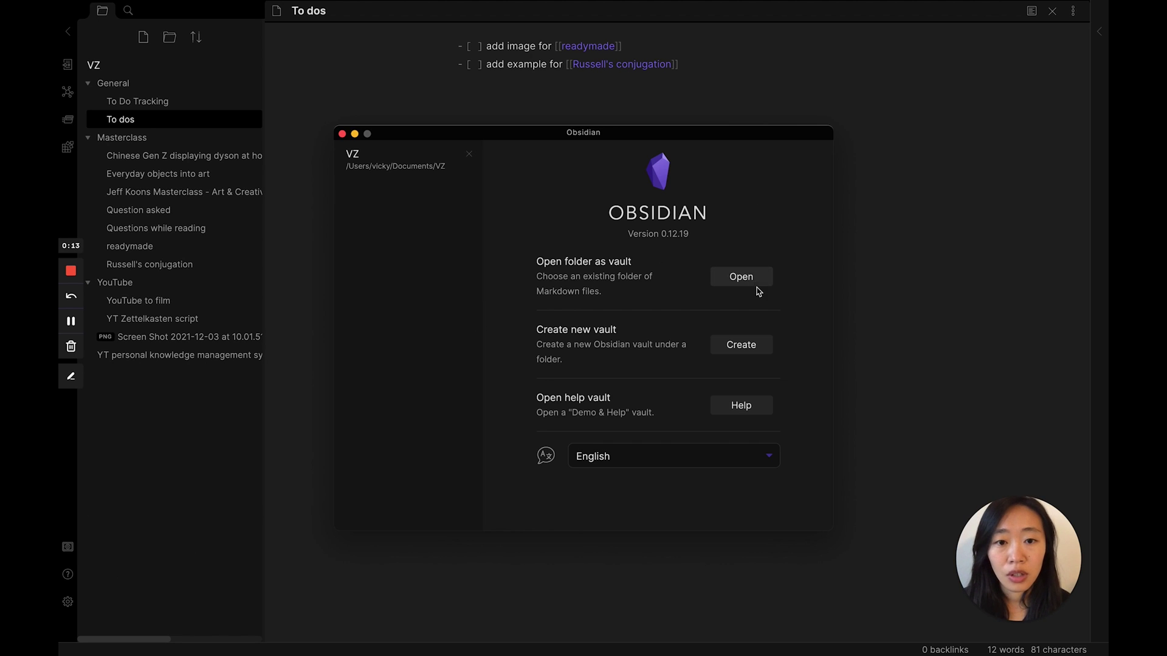
click(741, 277)
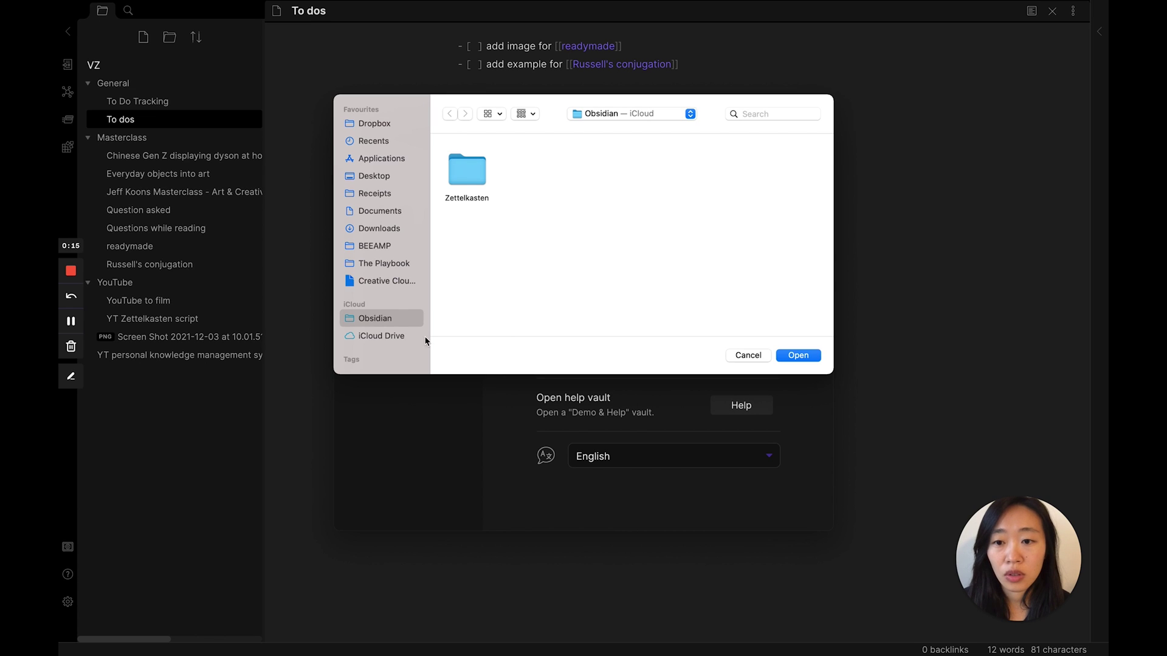
click(378, 338)
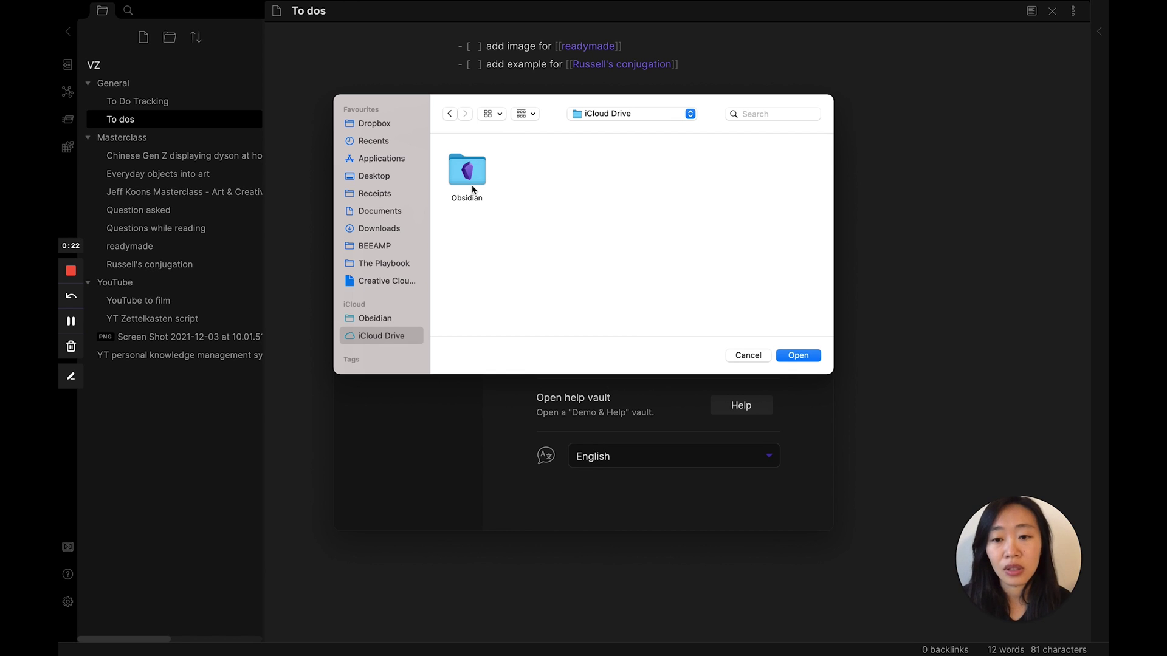
double_click(471, 191)
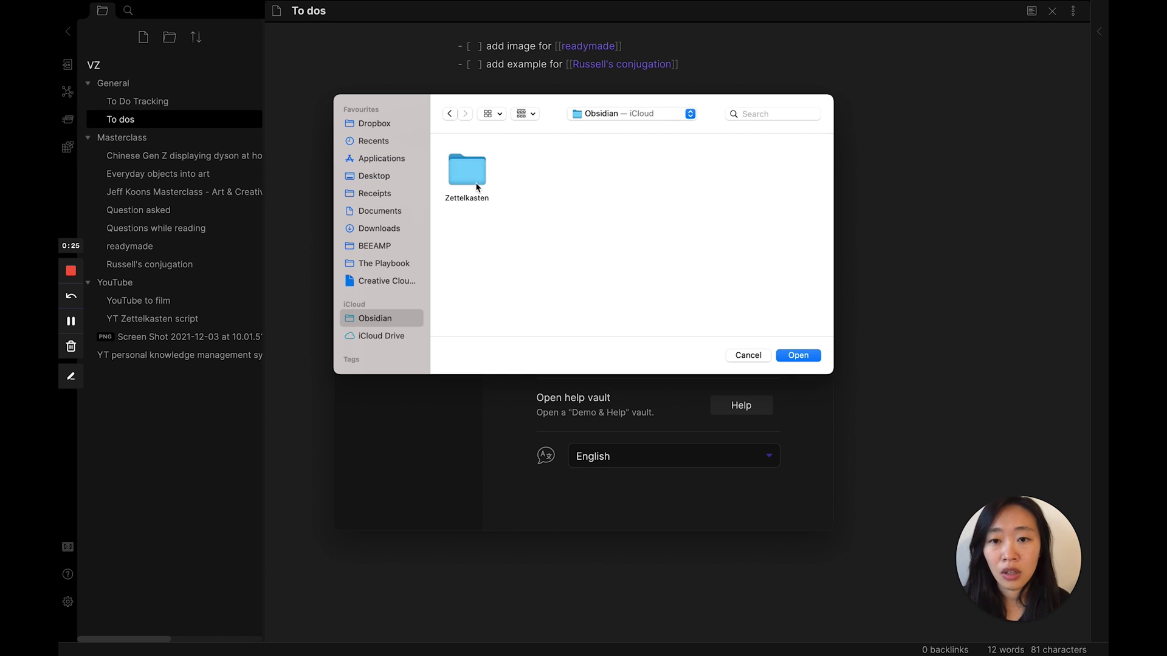
click(483, 198)
click(815, 357)
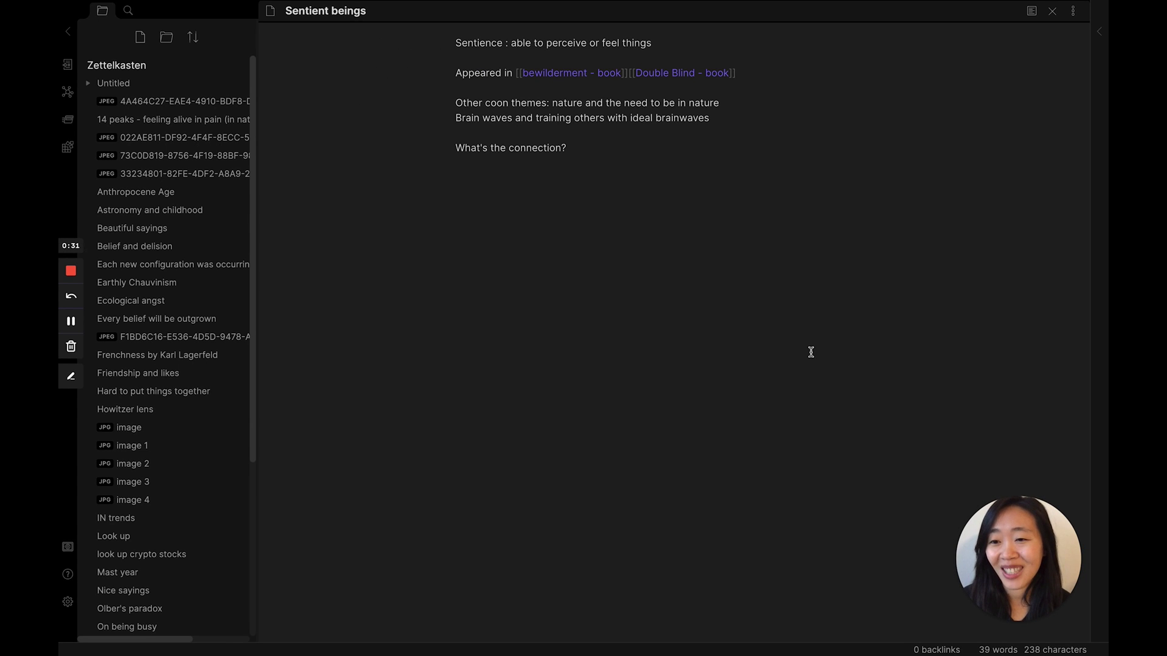
scroll(249, 500, down, 5)
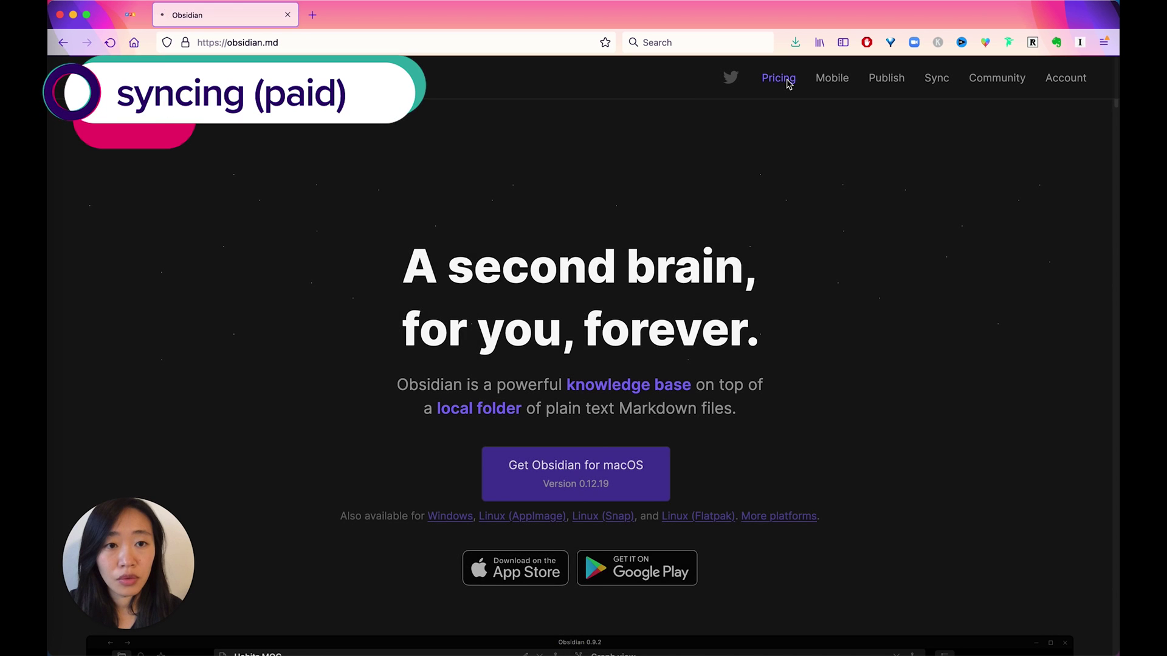
Step: Go to the Pricing page on obsidian.md and scroll to the Sync and Publish add-on services
click(778, 78)
scroll(828, 263, down, 5)
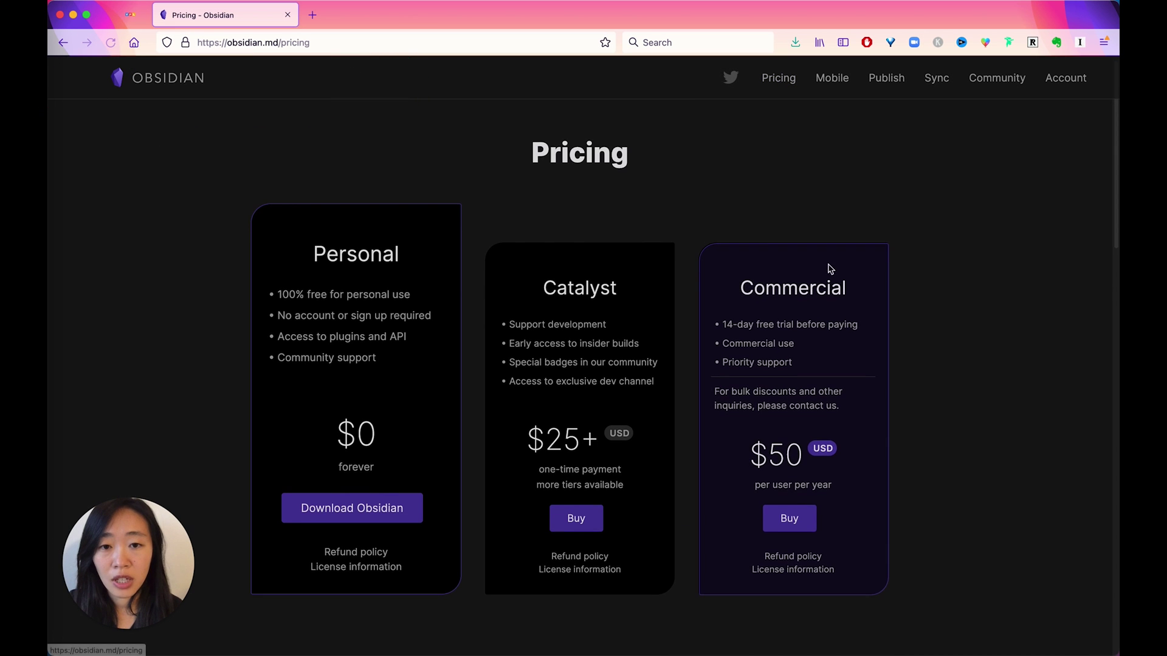
scroll(469, 255, down, 8)
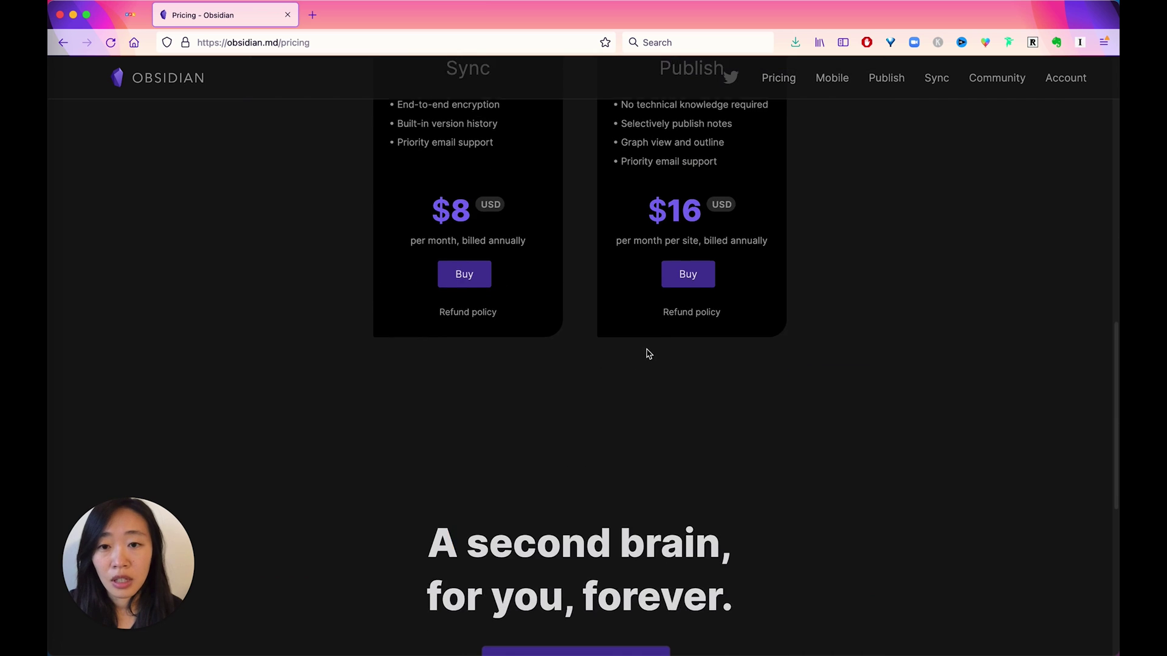
scroll(649, 352, up, 3)
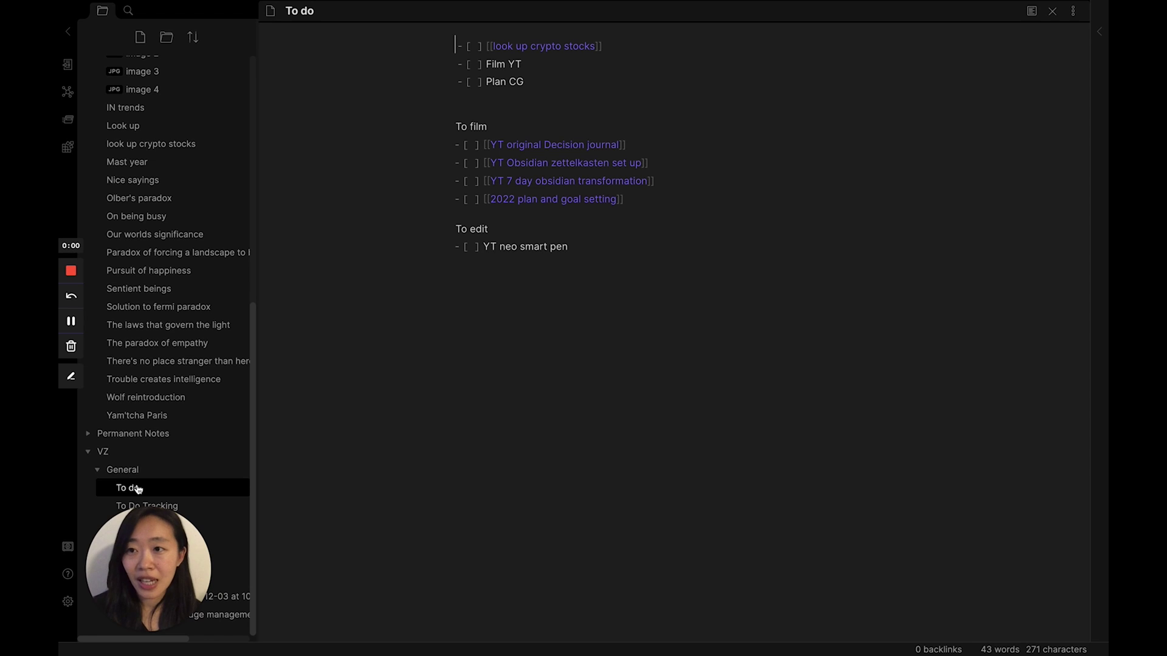
Step: Open Graph view from the left ribbon and start its timelapse animation
click(68, 91)
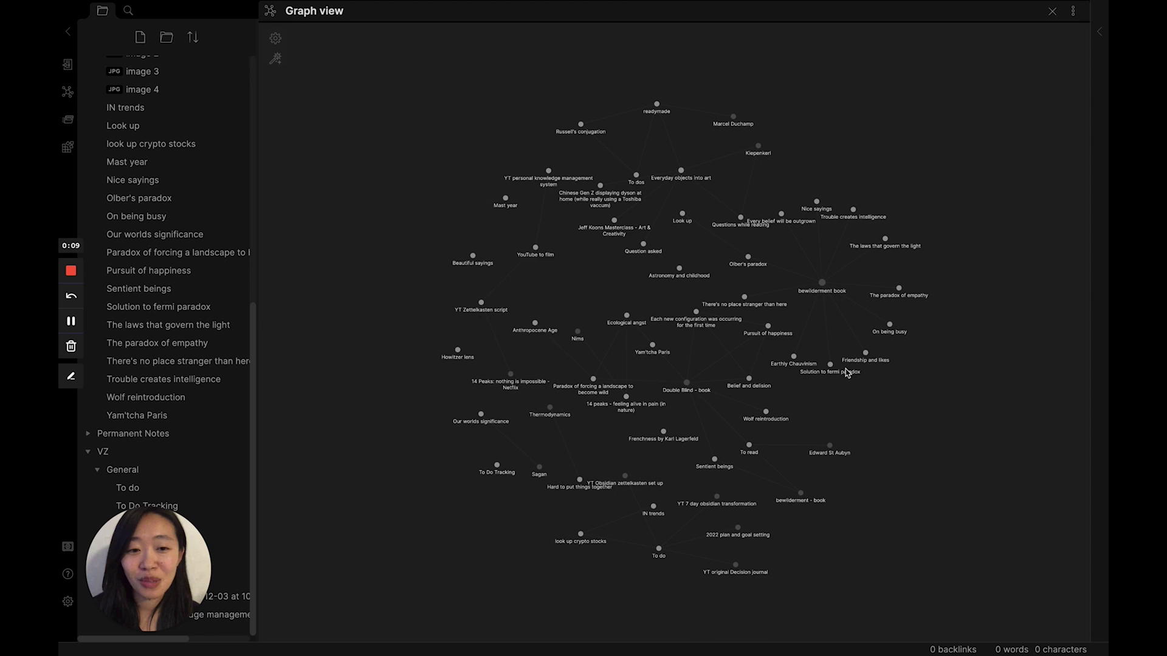
click(275, 58)
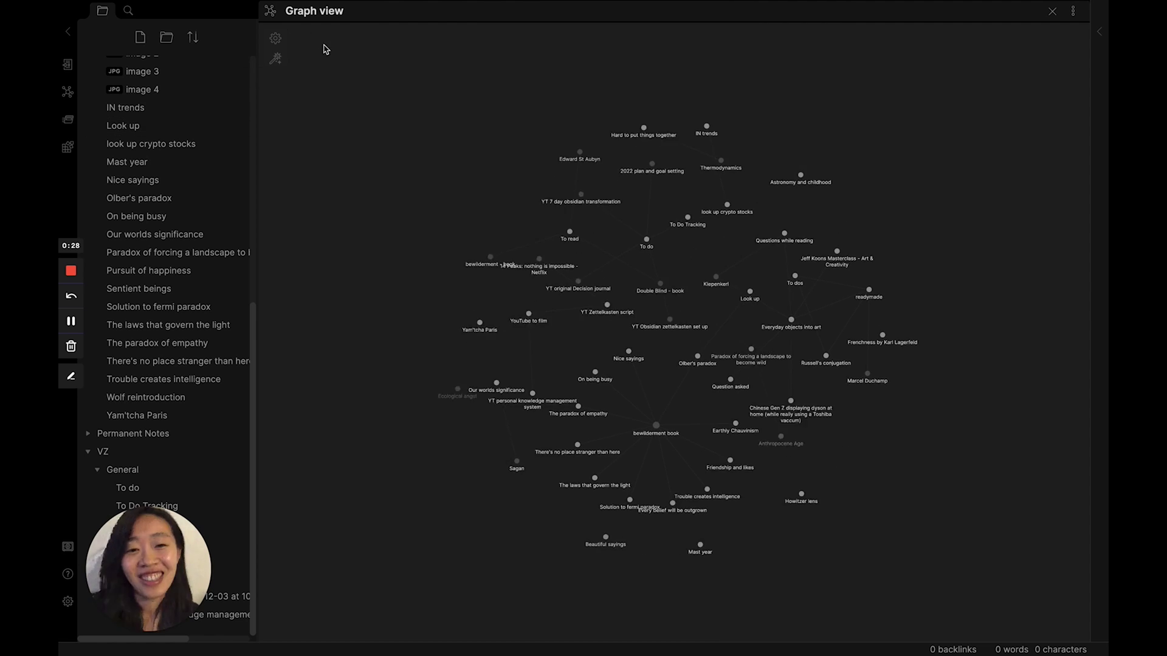
Step: Show the graph settings and drag the Node size slider up to enlarge the nodes
click(275, 37)
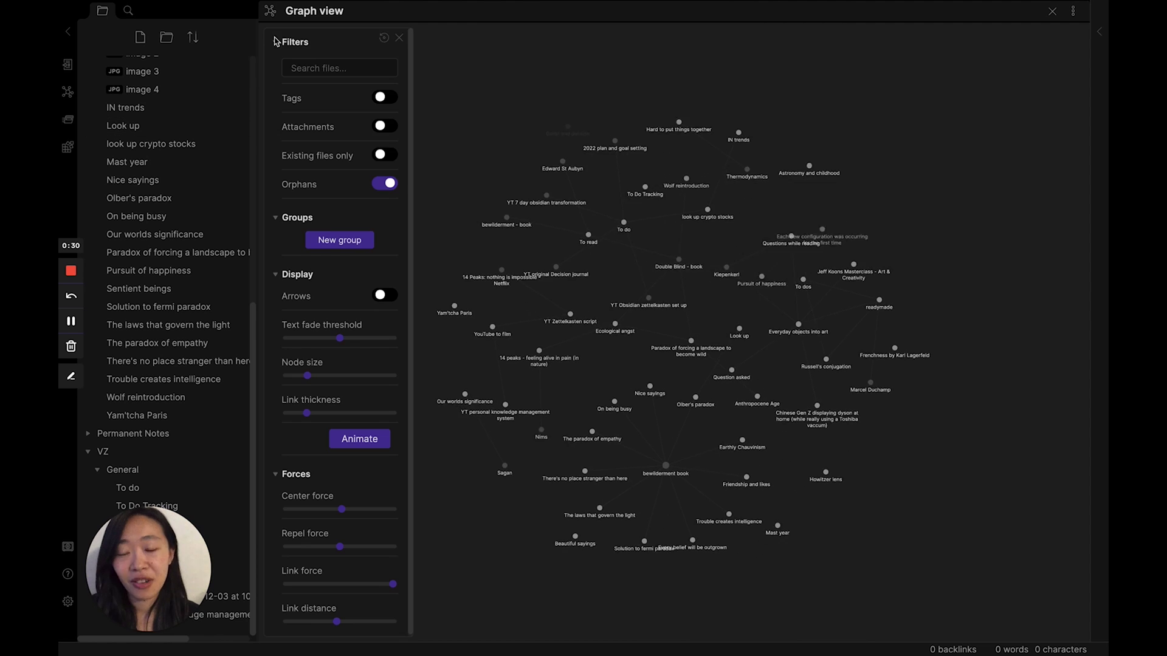
drag(304, 376, 345, 412)
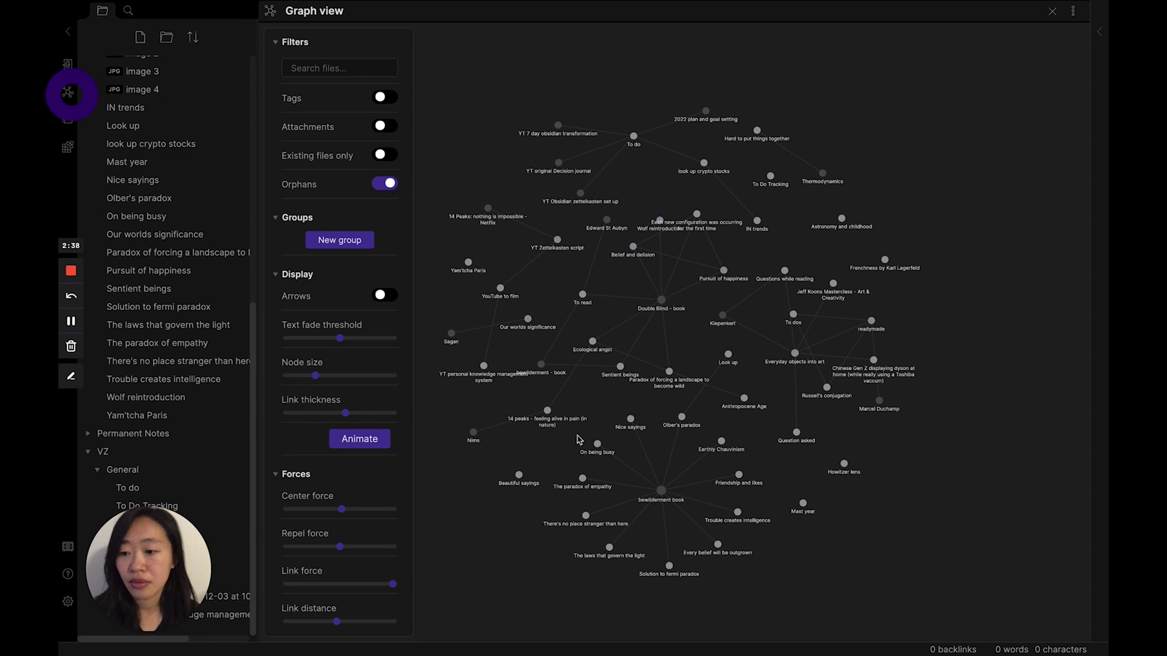
Step: Go to Settings > Appearance and open the community themes manager
click(67, 602)
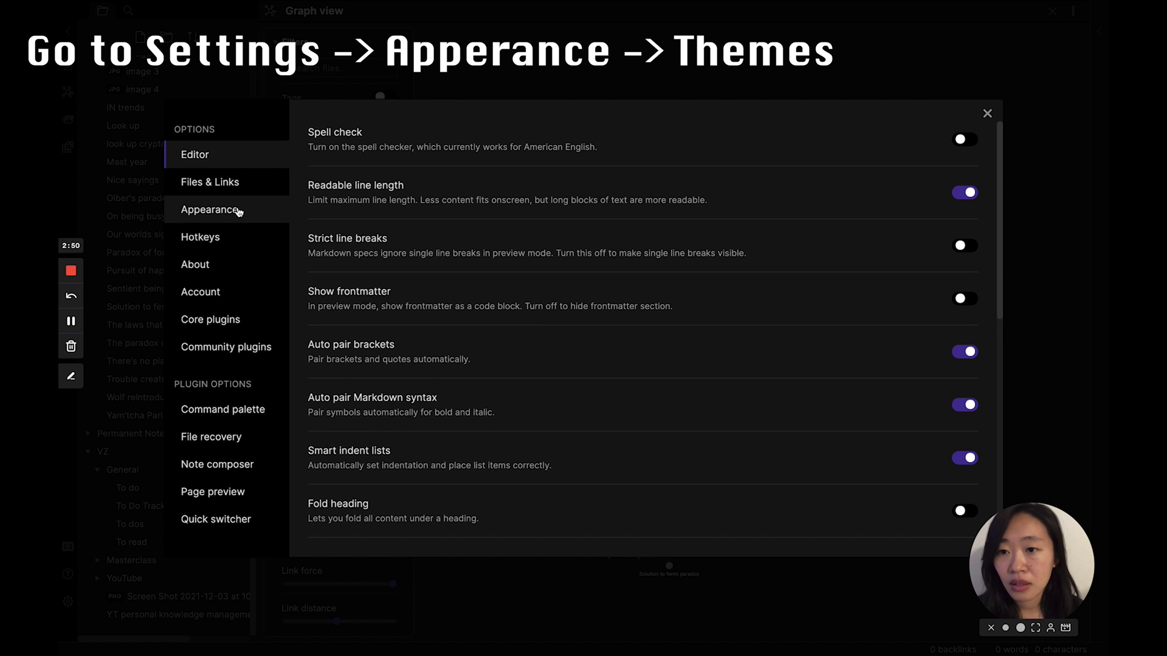
click(257, 209)
click(949, 349)
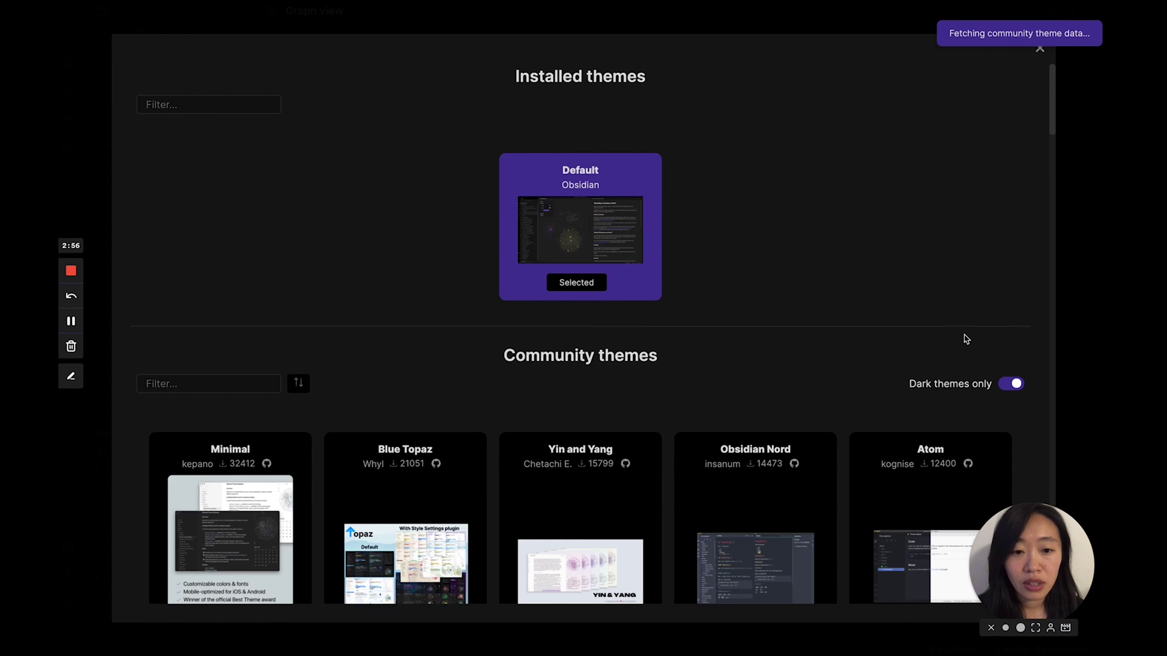
Step: Browse the themes, enlarging the Yin and Yang and Sodalite previews, then close the gallery
scroll(969, 337, down, 4)
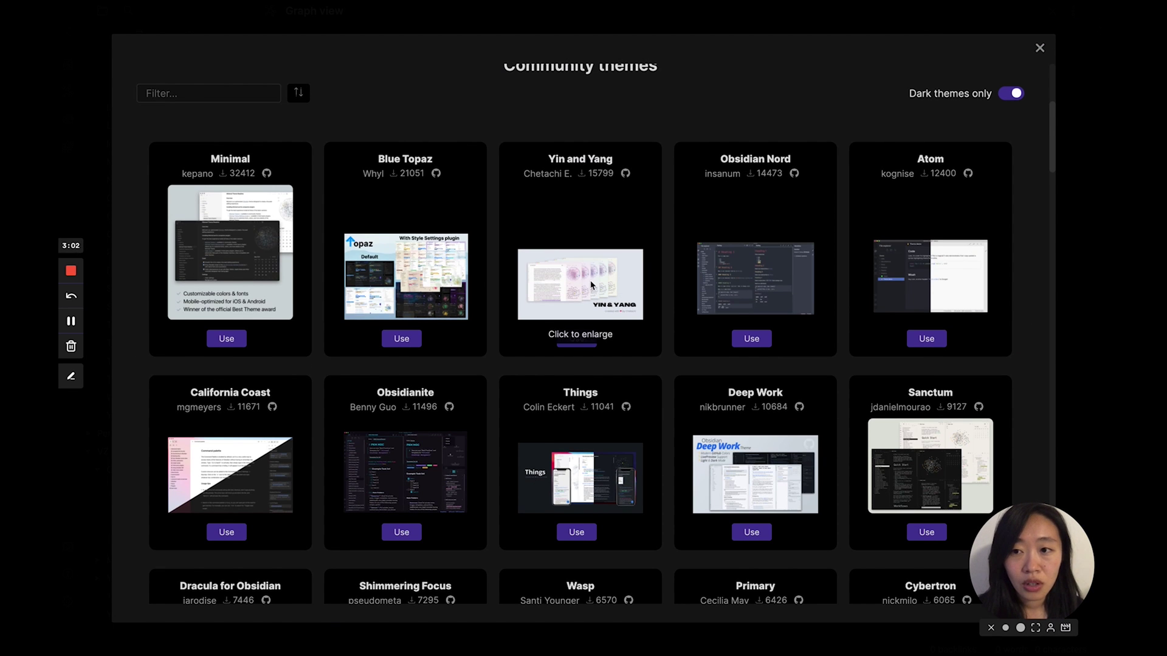
click(590, 285)
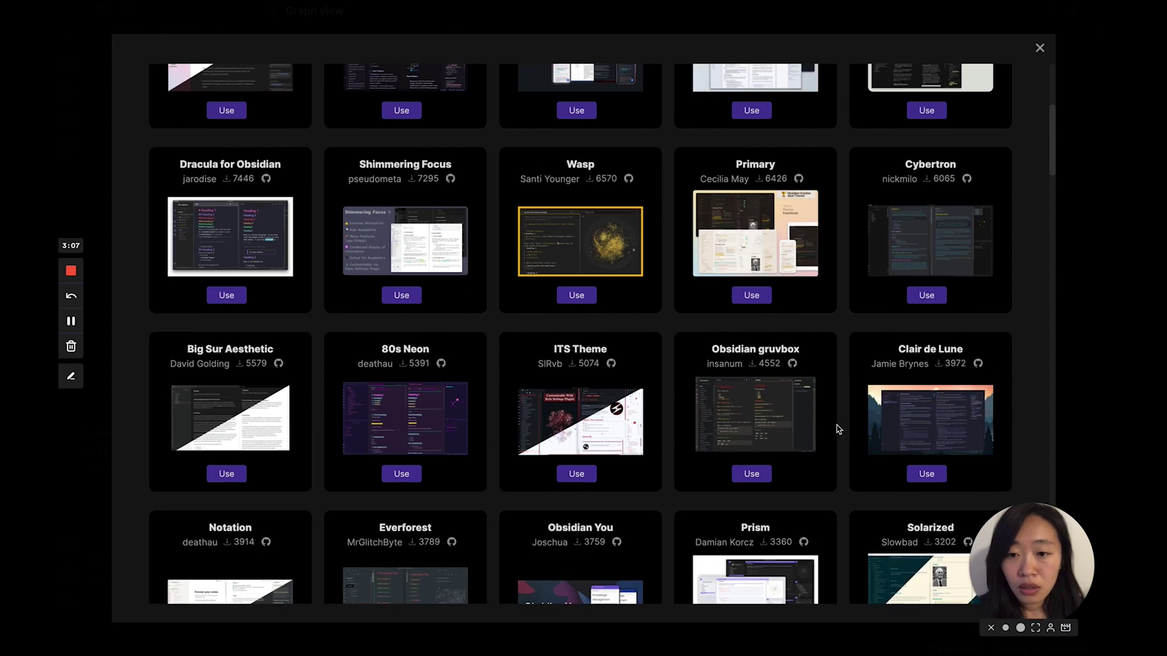
scroll(840, 457, down, 5)
scroll(843, 461, down, 3)
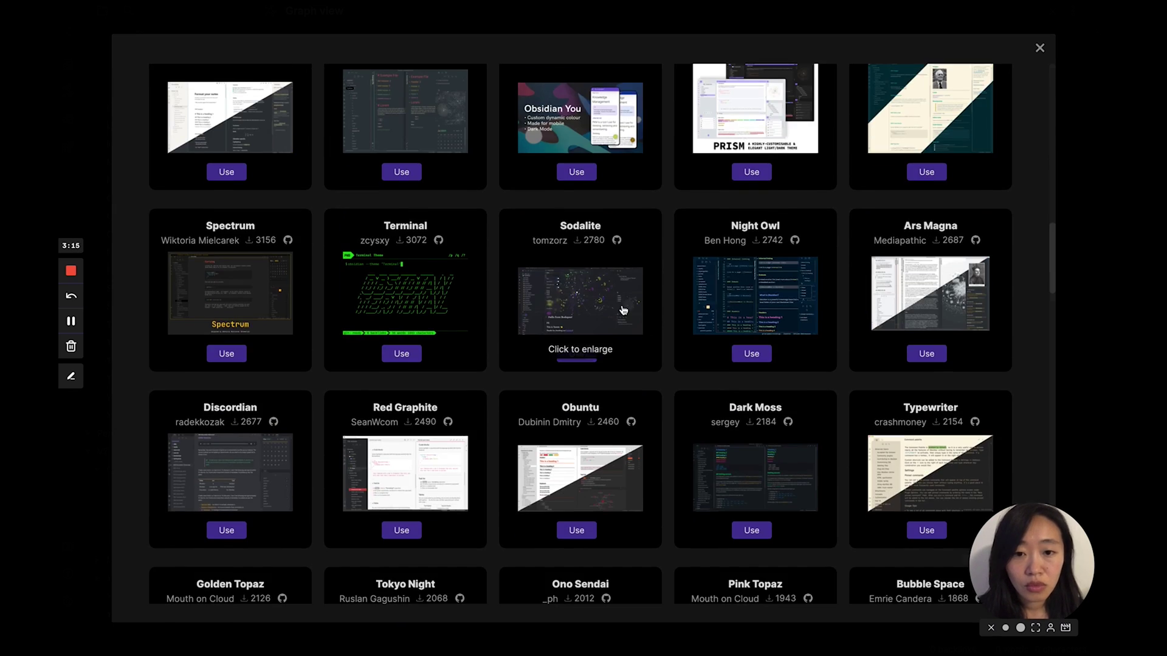
click(581, 304)
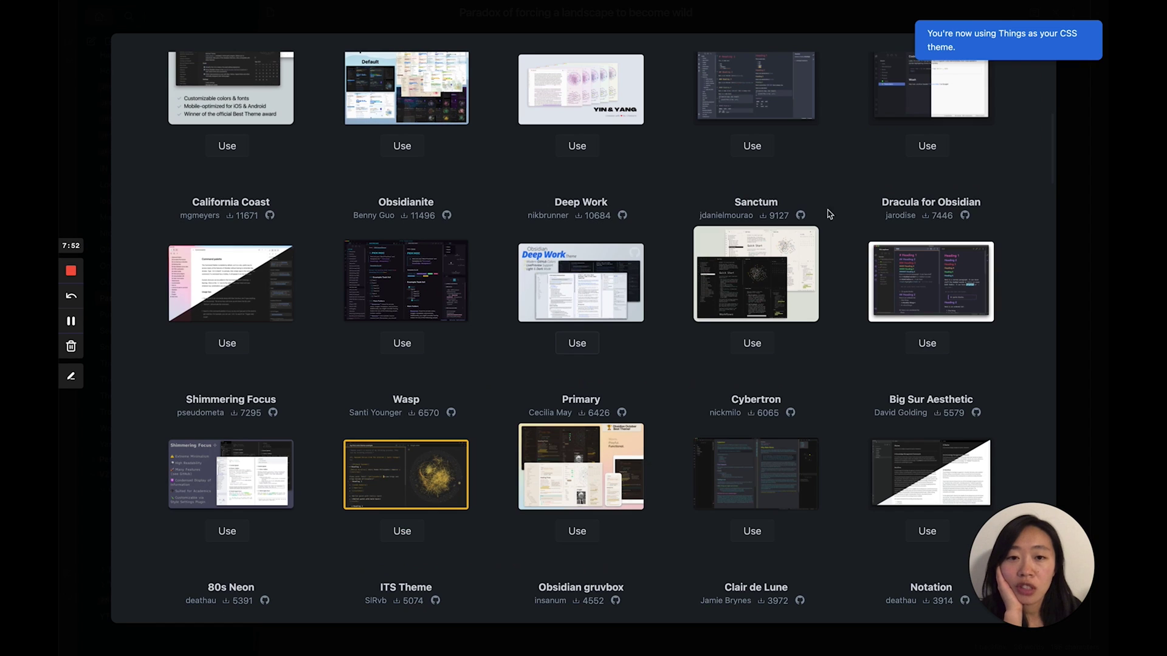
scroll(980, 159, up, 10)
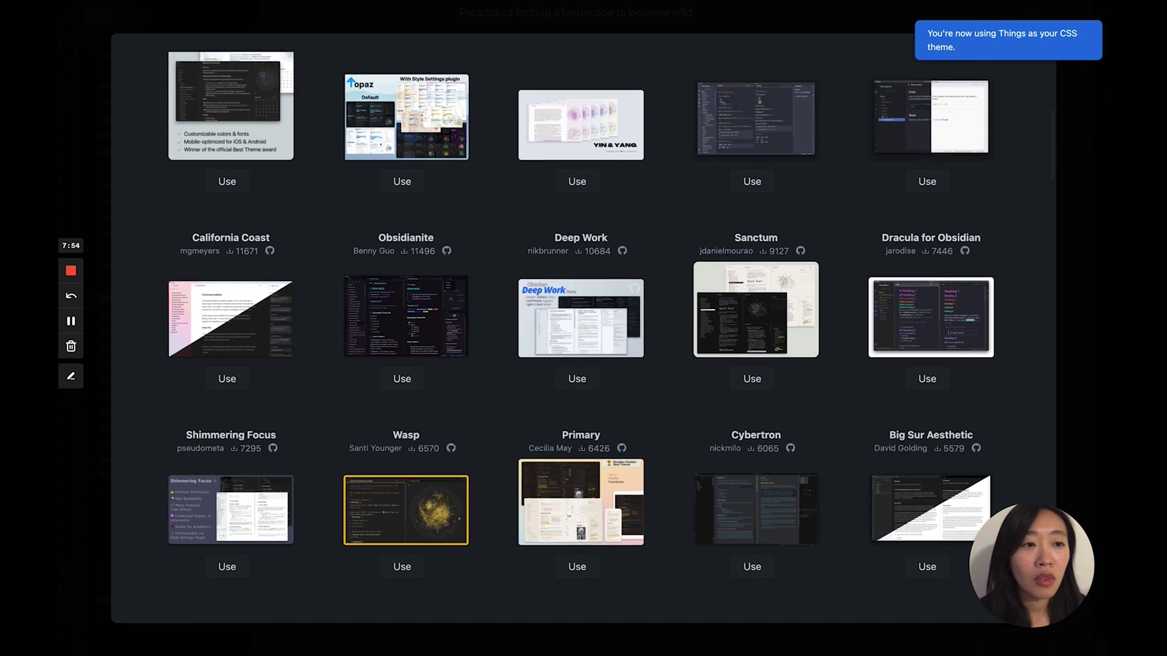
click(1065, 88)
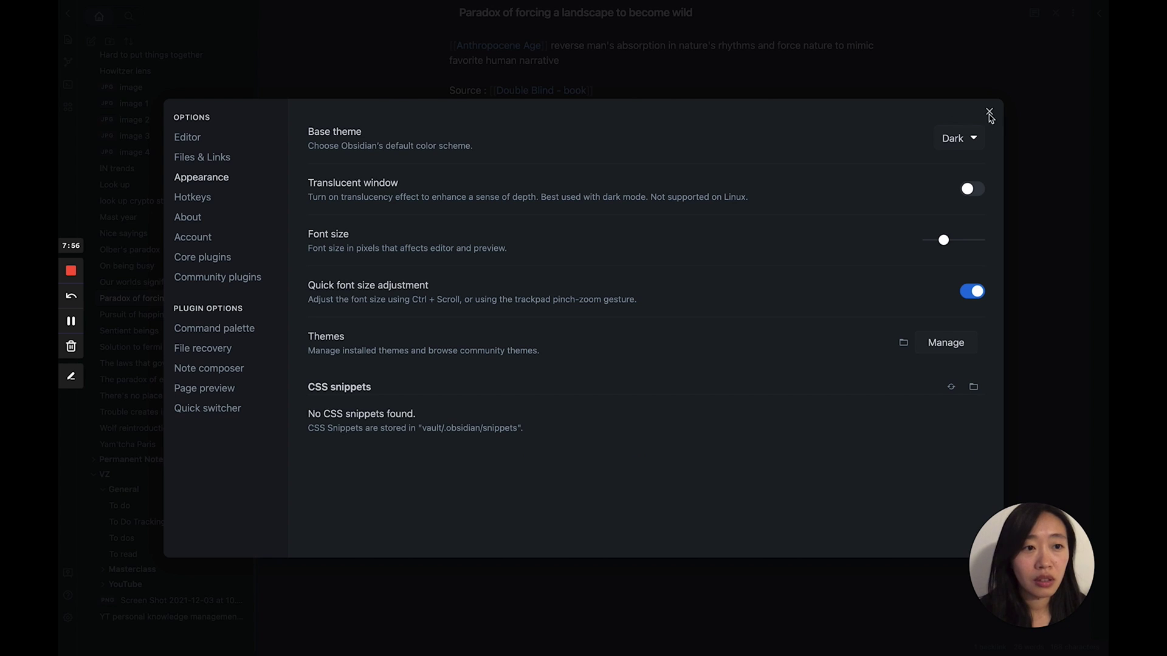
Step: Close Settings and skim the Astronomy and childhood, Belief and delision, and Frenchness notes
click(989, 111)
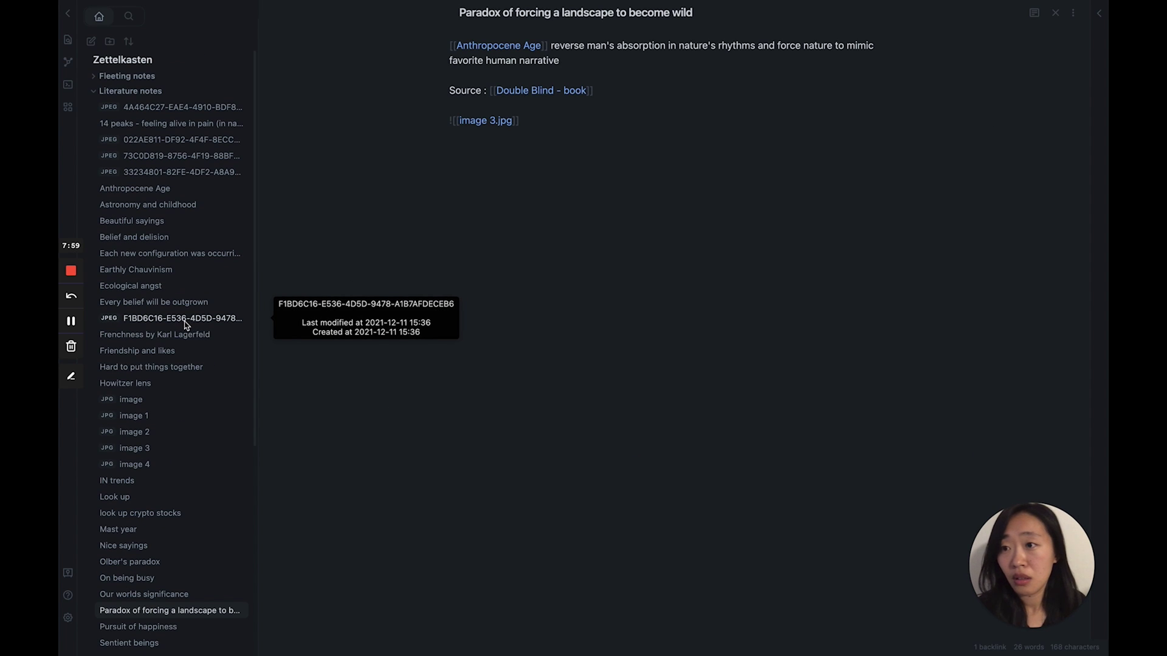
click(161, 209)
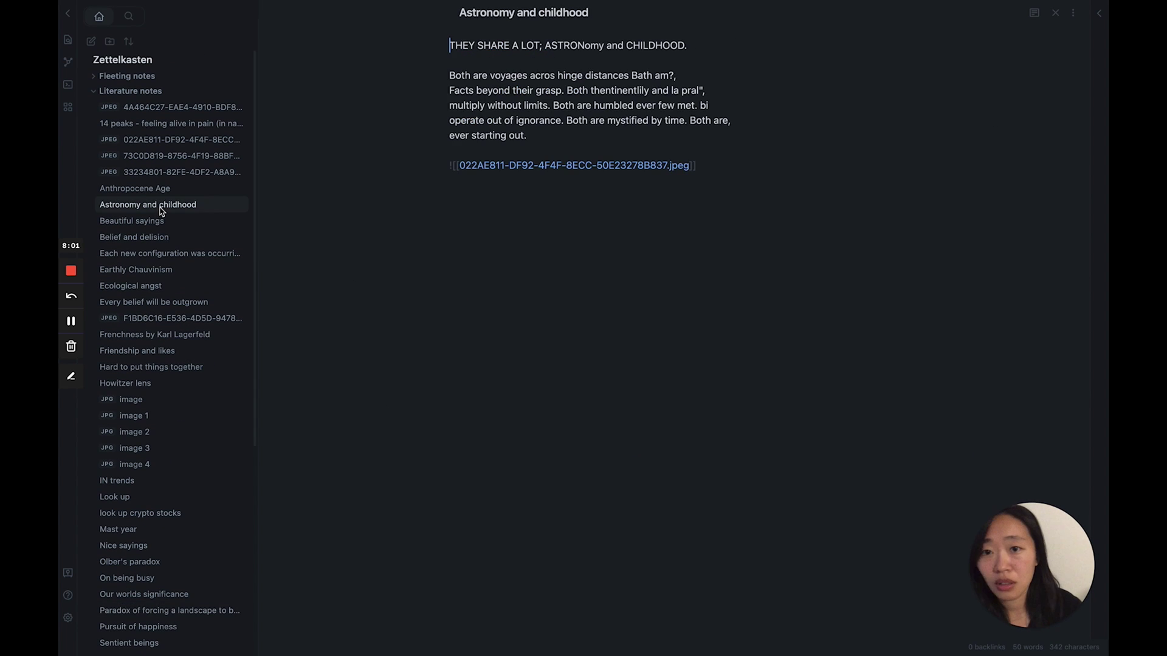
click(152, 238)
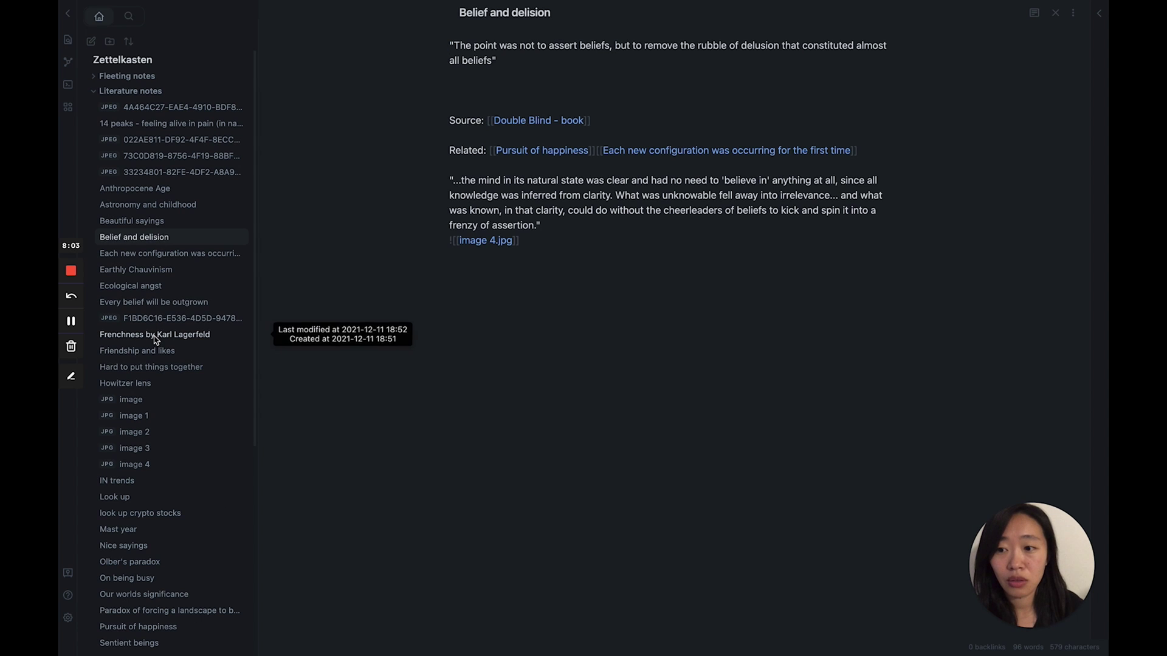
click(153, 335)
scroll(156, 395, down, 5)
Step: Skim There's no place stranger than here, Wolf reintroduction, The laws that govern the light, Yam'tcha Paris, then show the graph
click(161, 396)
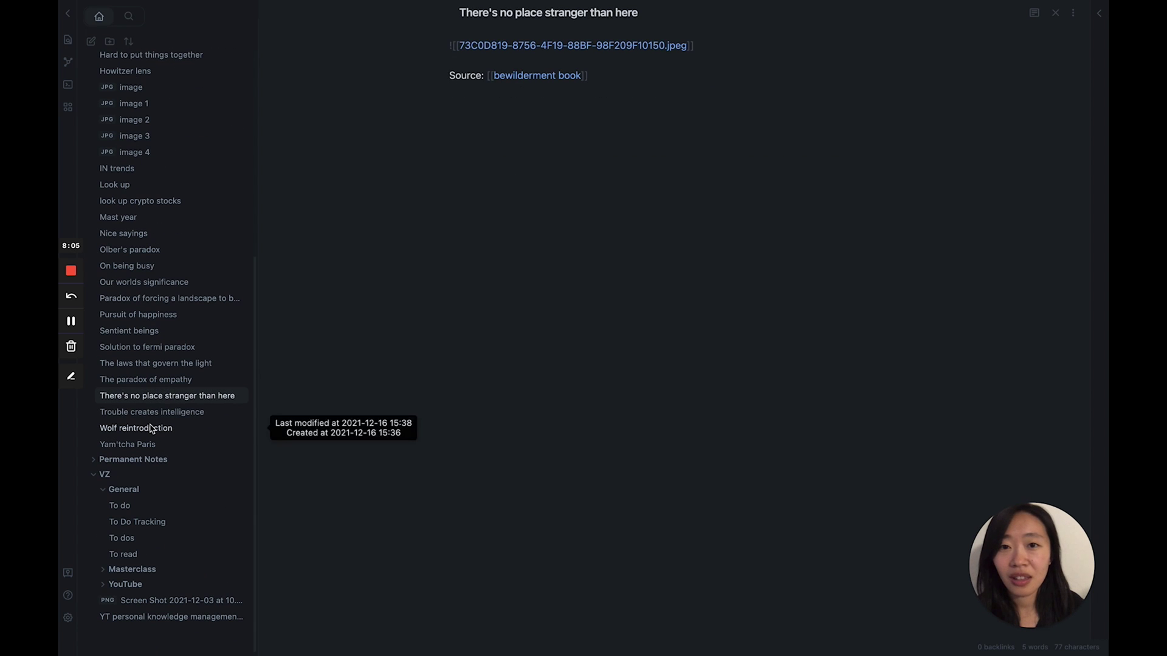
click(152, 428)
click(163, 366)
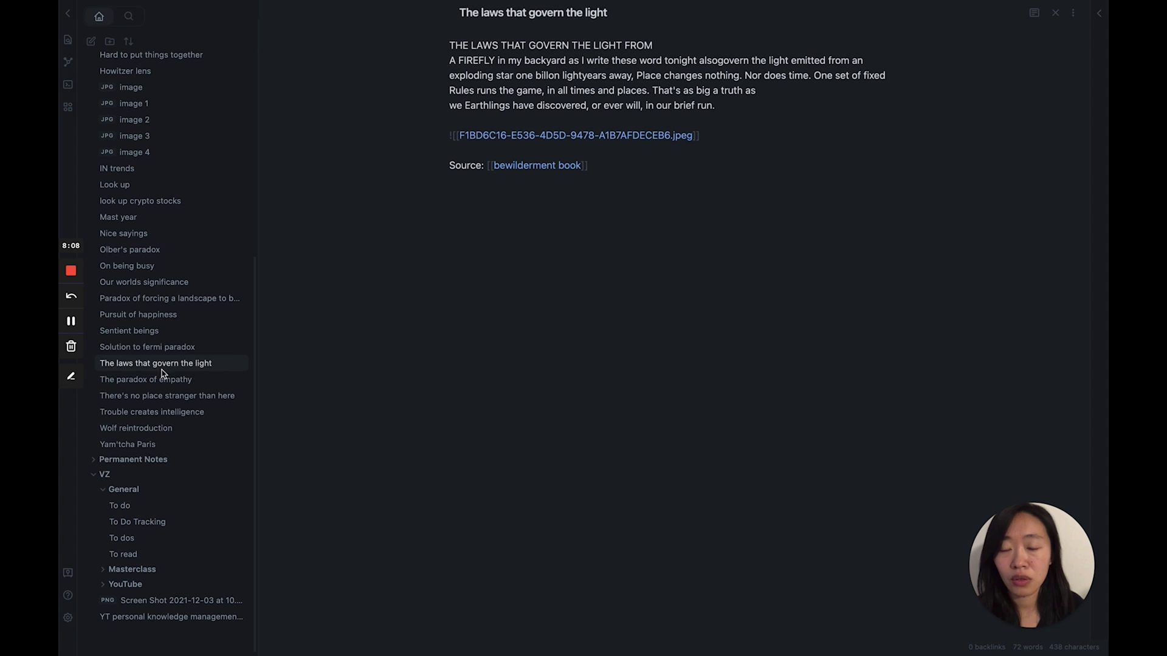
click(149, 445)
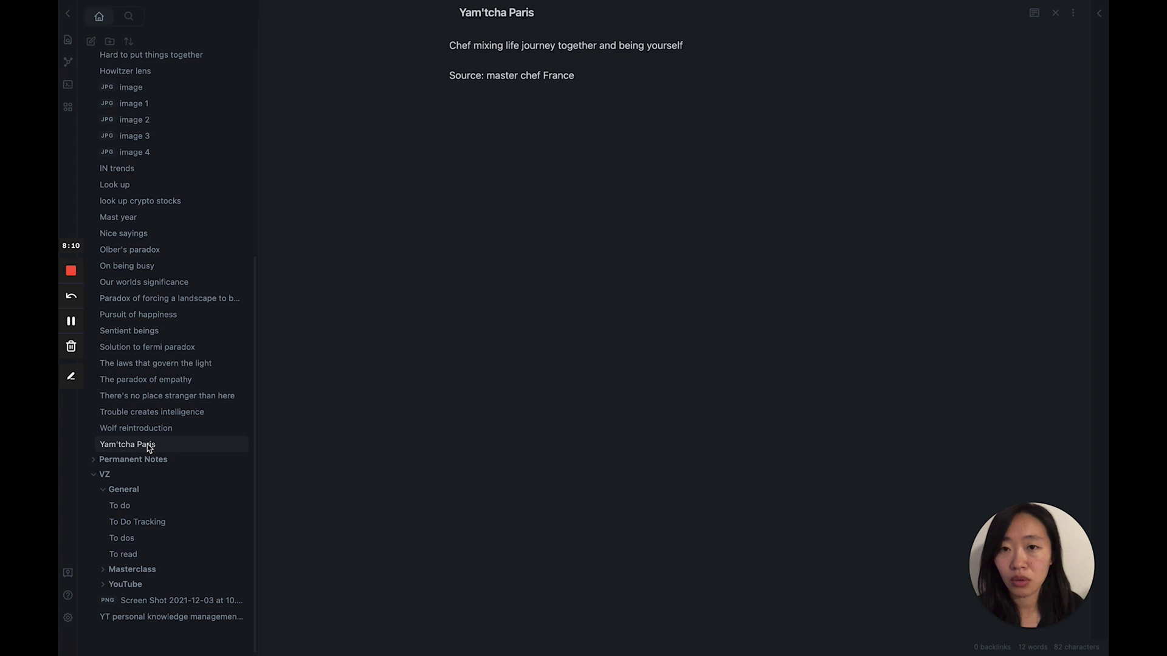
click(68, 62)
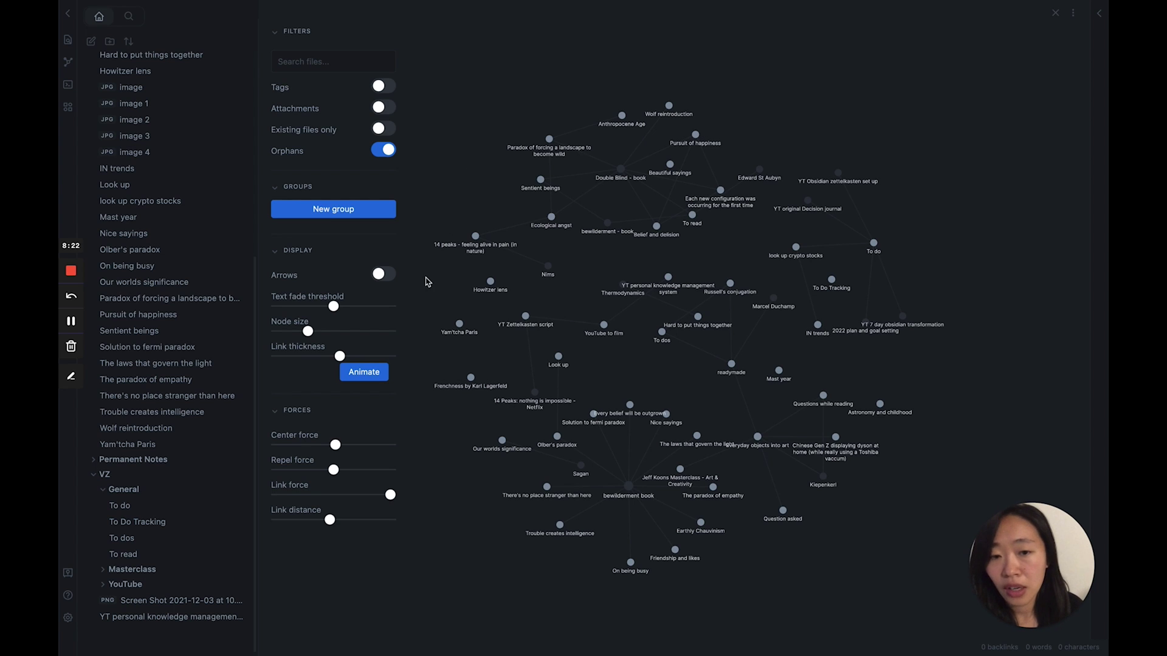
Step: Leave the graph by opening the Olber's paradox note
click(133, 248)
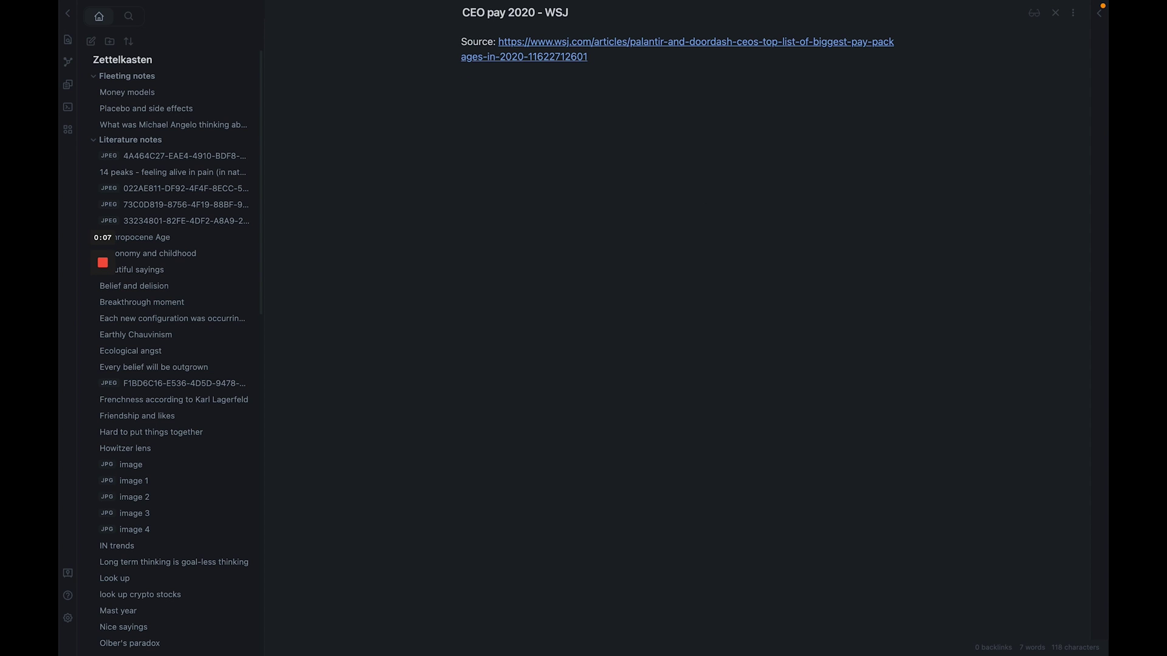
Step: Add the Palantir & Doordash payout line and the Steady Co's line, inserting $ before 10M+
text(Palantir & Doordash - both UNprofitable in 202)
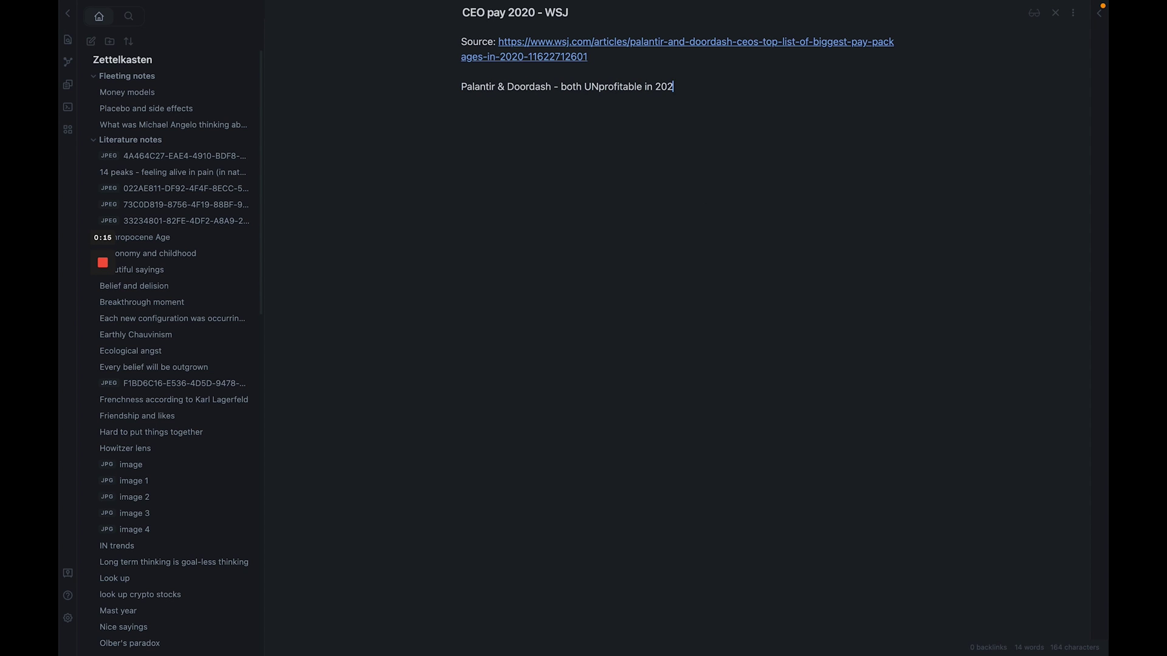
text(0 but received largest CEO payout)
key(Return)
key(Return)
text(Steady Co')
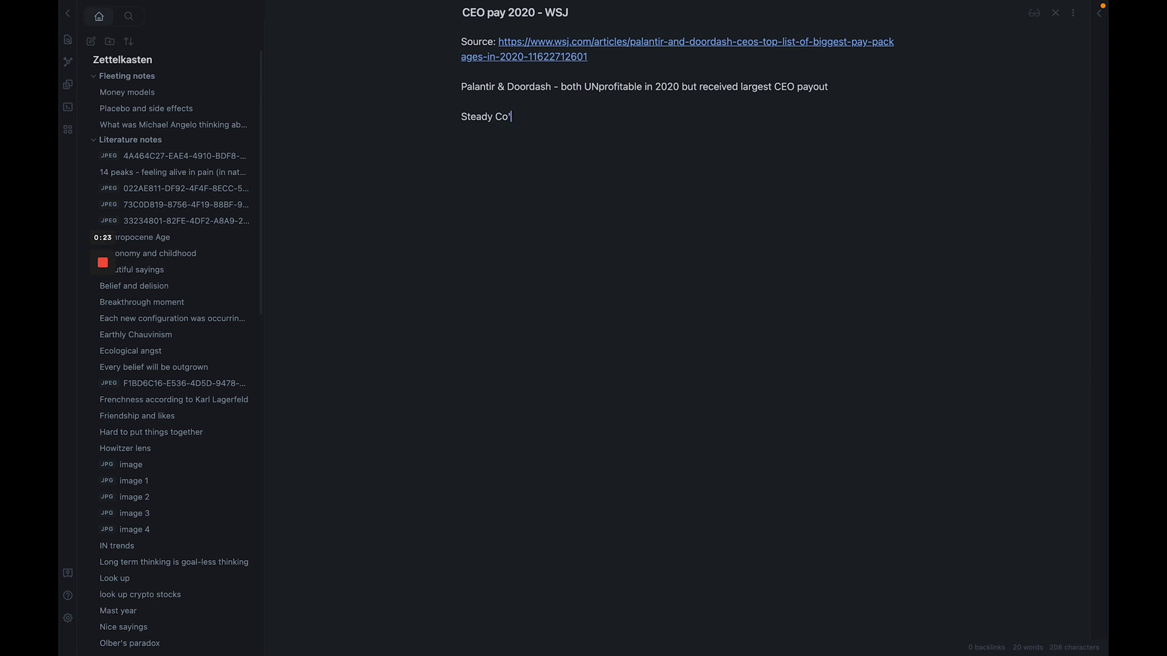
text(s like McDonald's and Starbucks receive only ~10M+ in annual compensation)
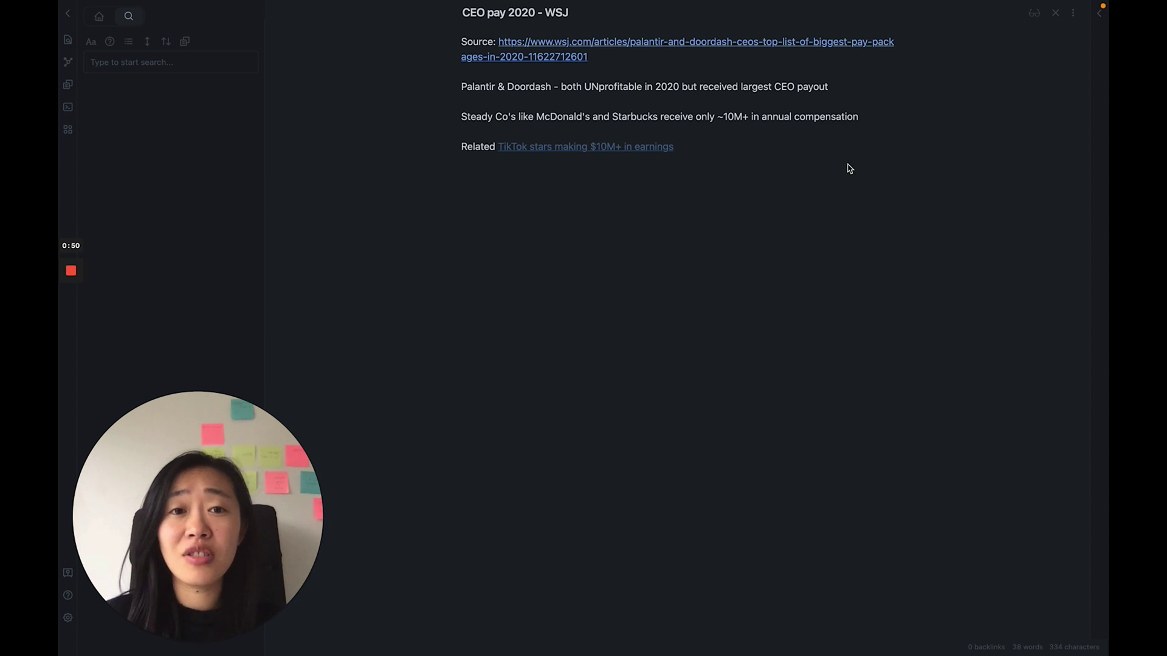
click(723, 116)
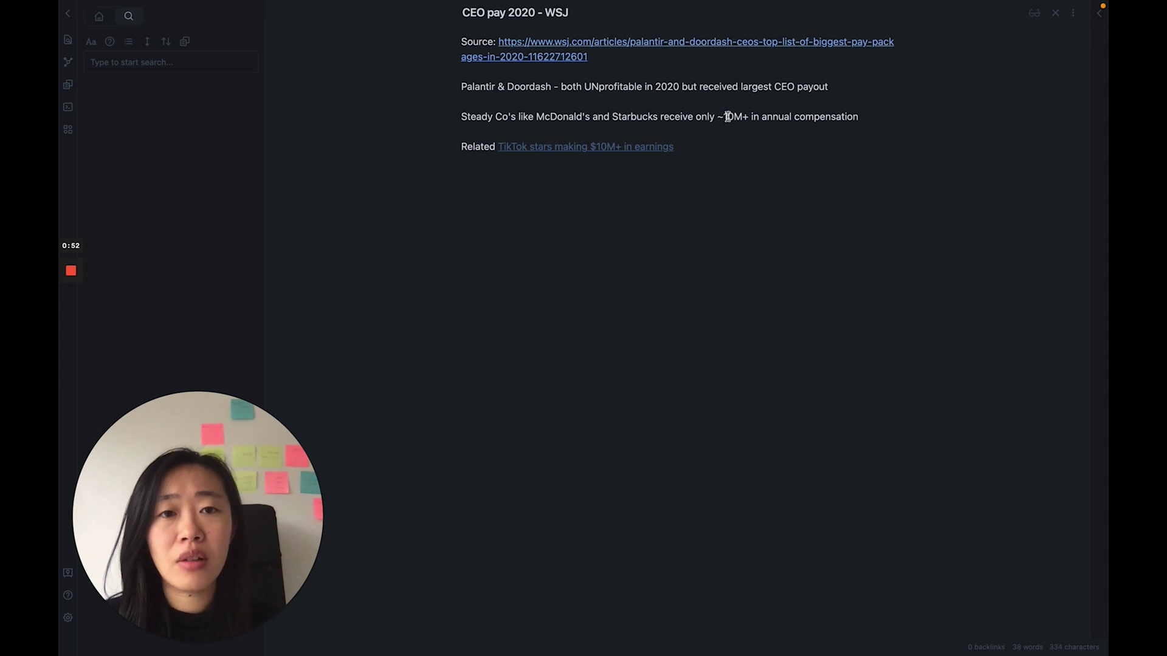
text($)
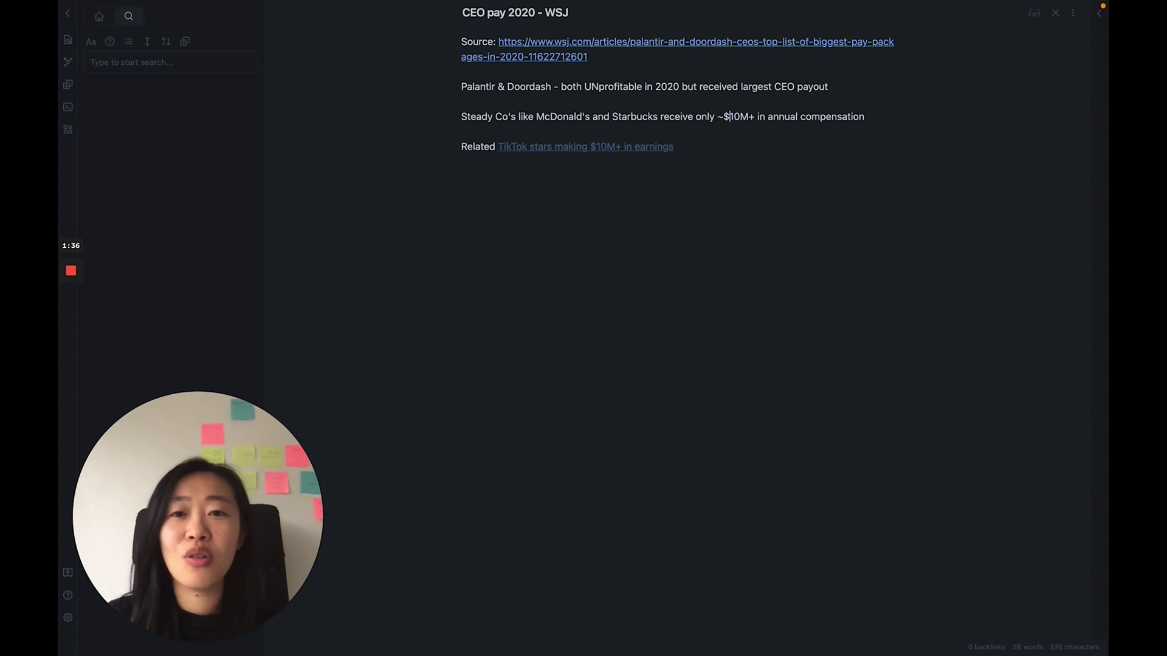
click(674, 201)
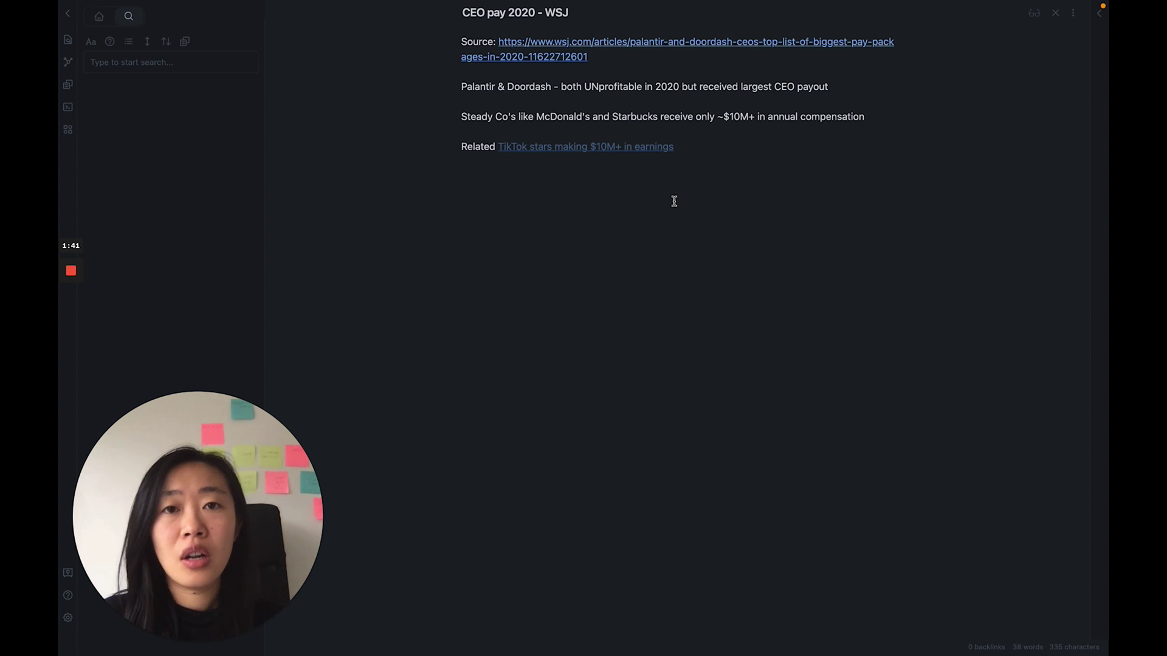
Step: Add a new line with the tags #twitter #newsletter
key(Return)
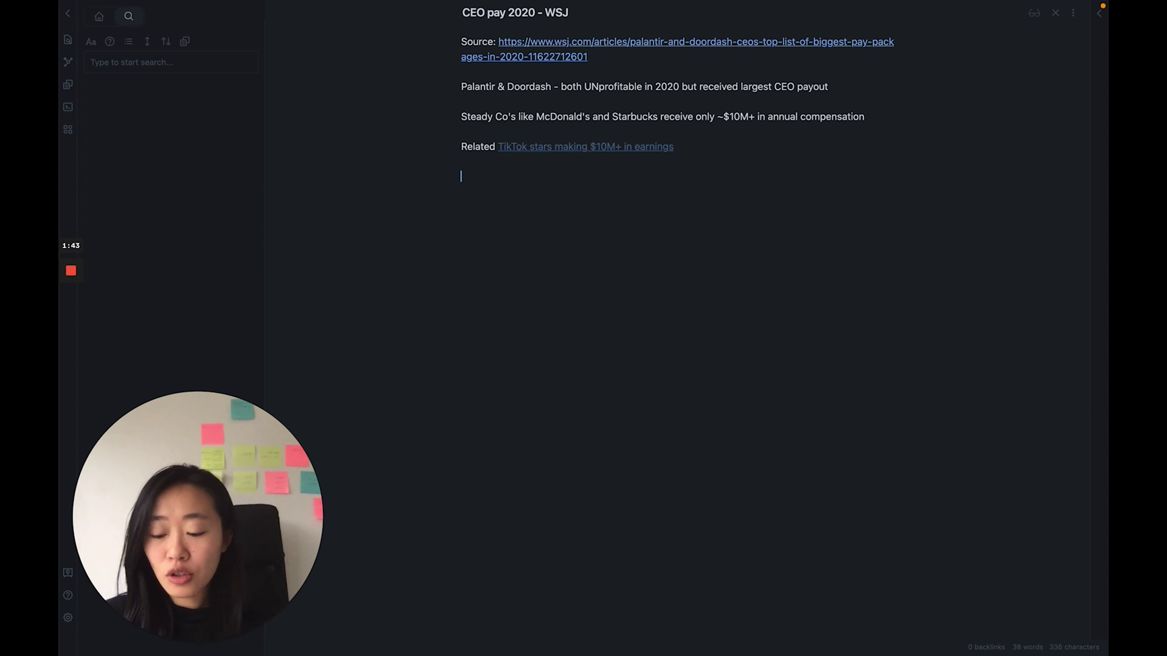
text(#twitter #)
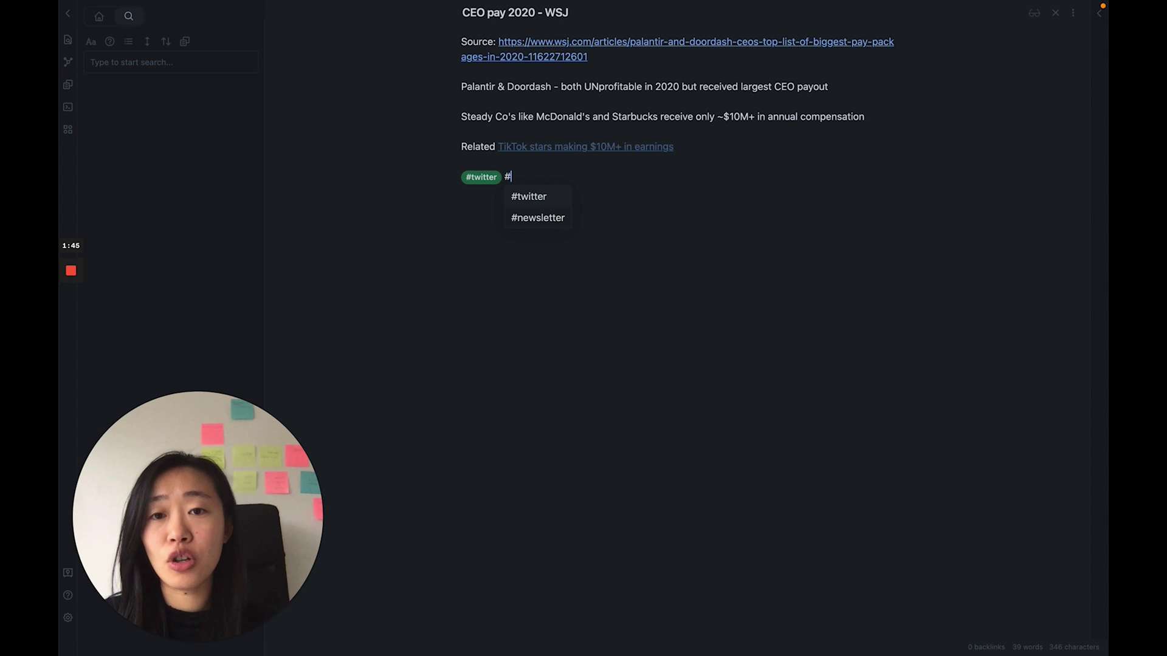
text(newsletter)
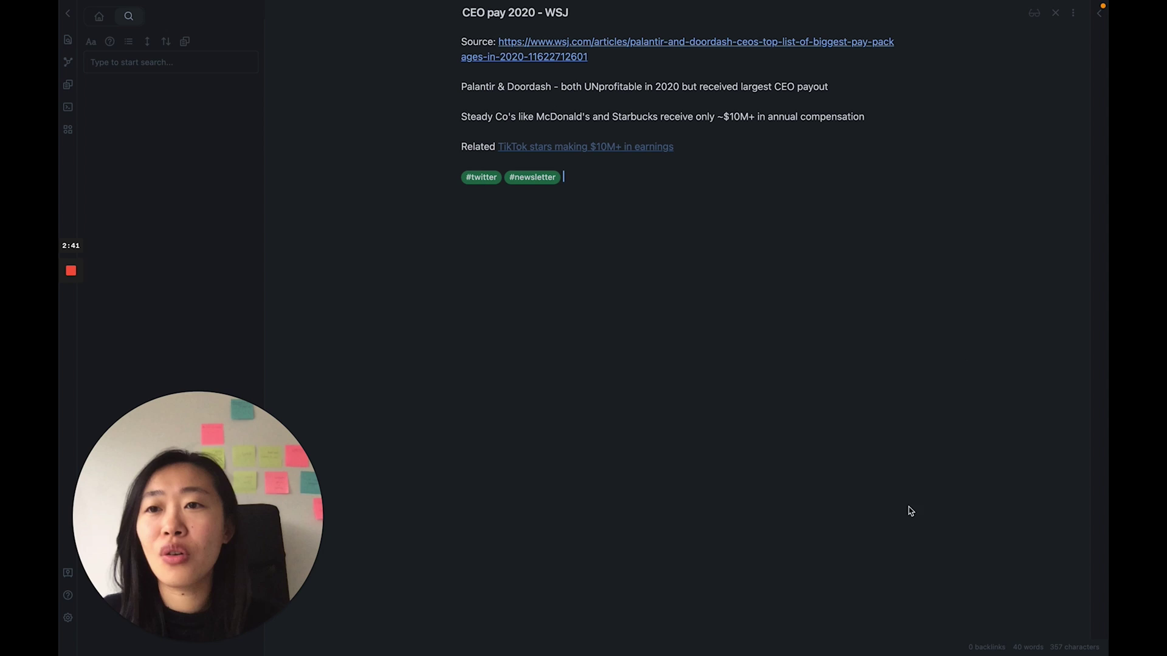
Step: Search the vault for #twitter
click(129, 16)
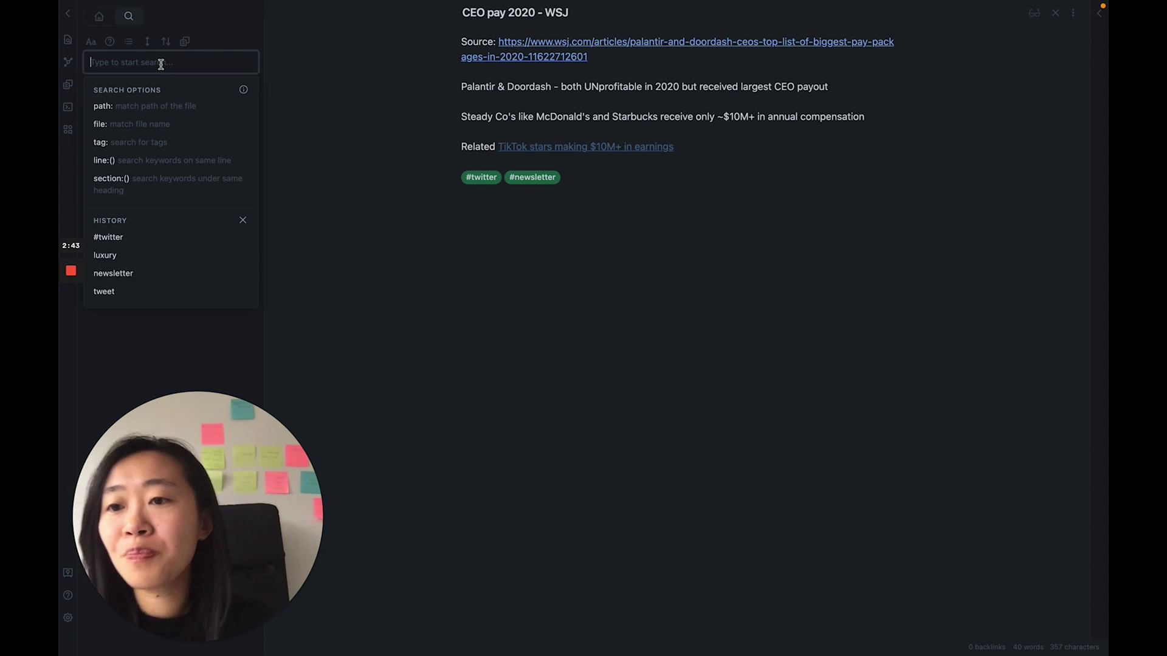
text(#tw)
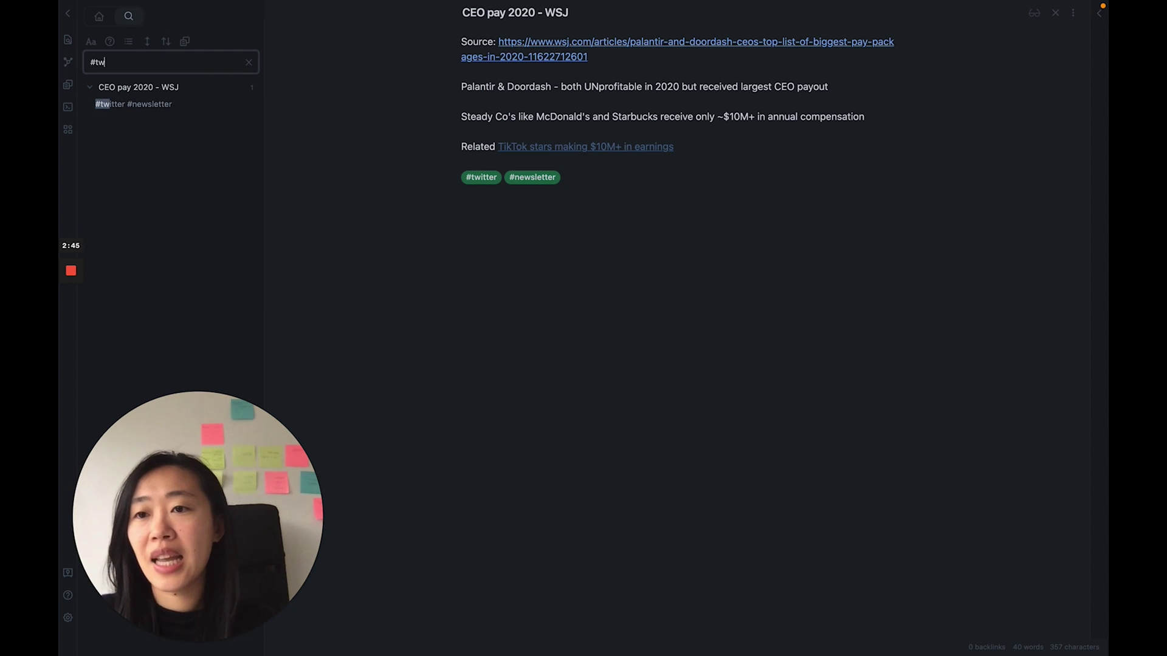
text(itter)
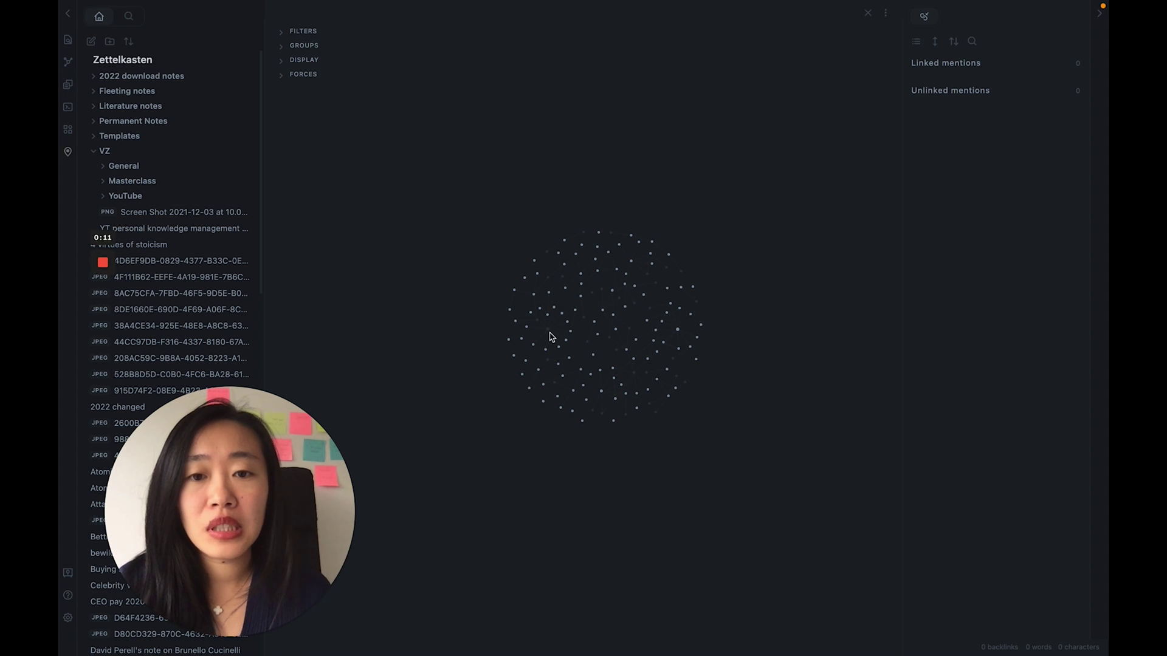
Step: Drag the bewilderment - book and Double Blind - book nodes apart in the graph
drag(551, 336, 492, 182)
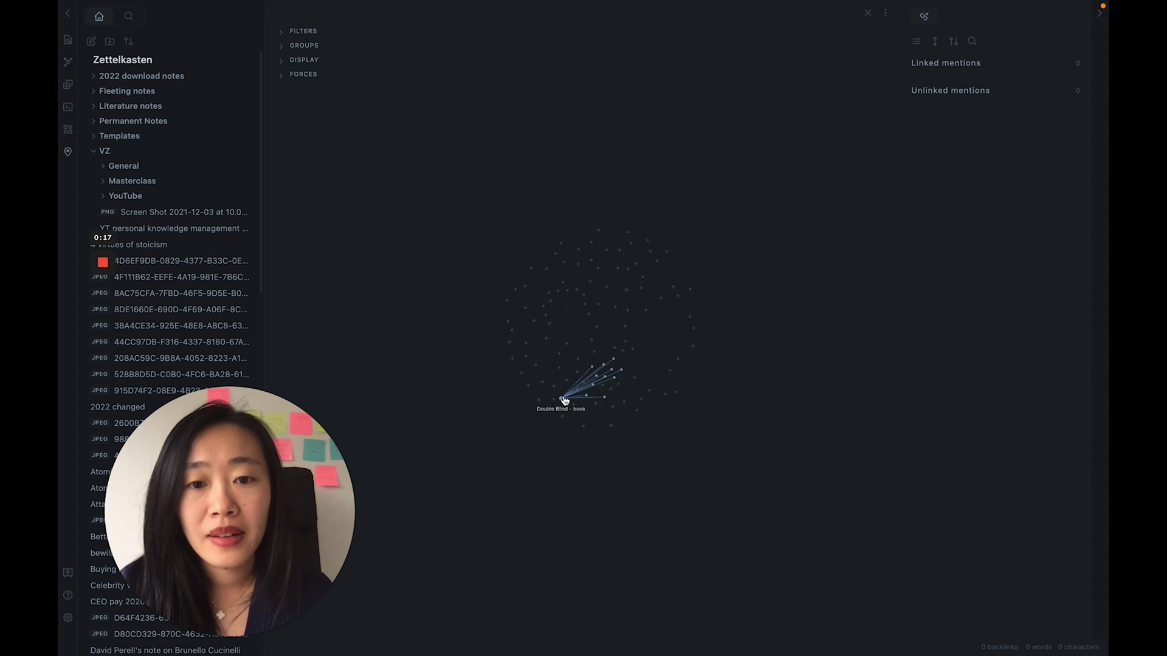
drag(564, 400, 650, 262)
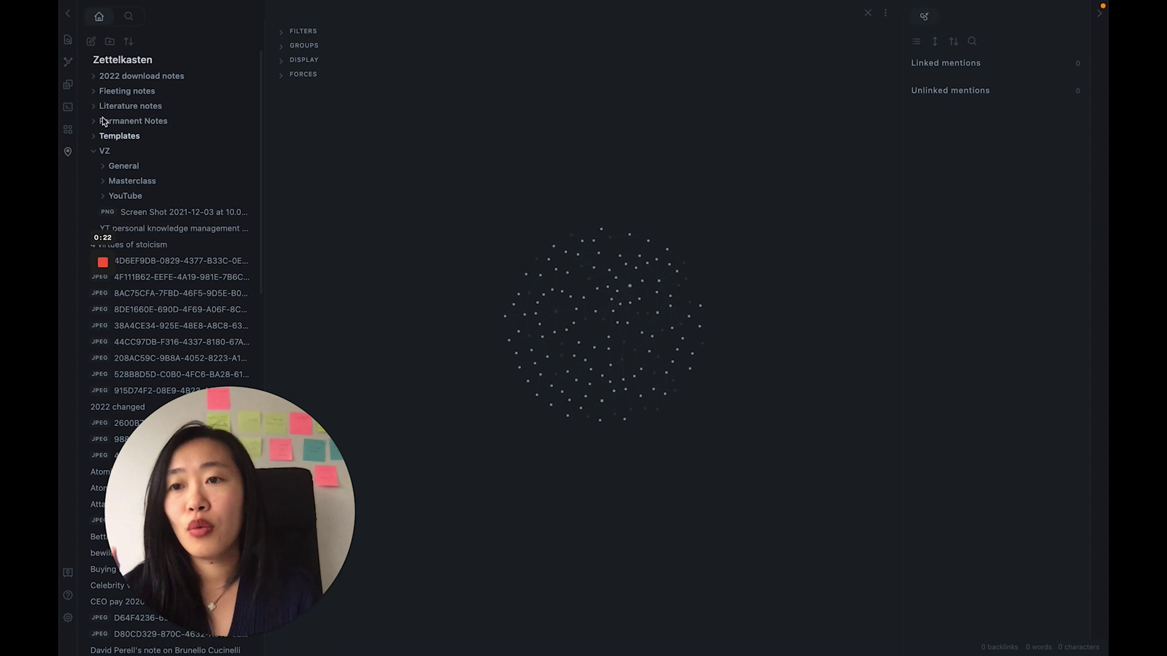
Step: Expand Permanent Notes, open What makes someone successful?, and follow its backlink to Living vs existing
click(129, 121)
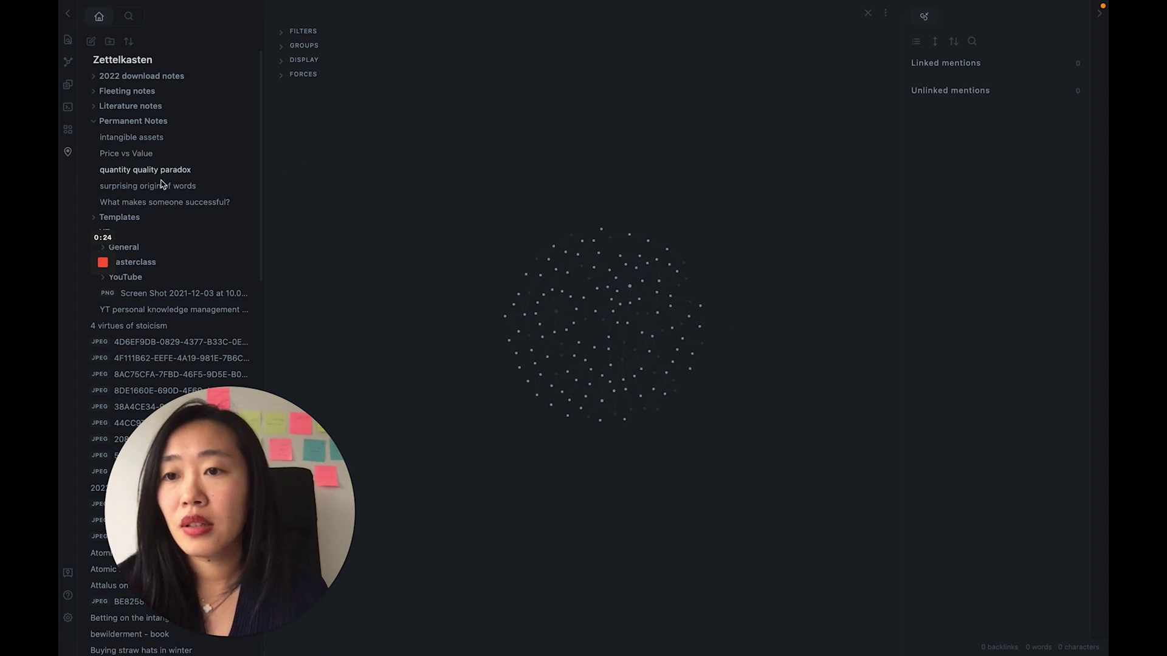
click(179, 203)
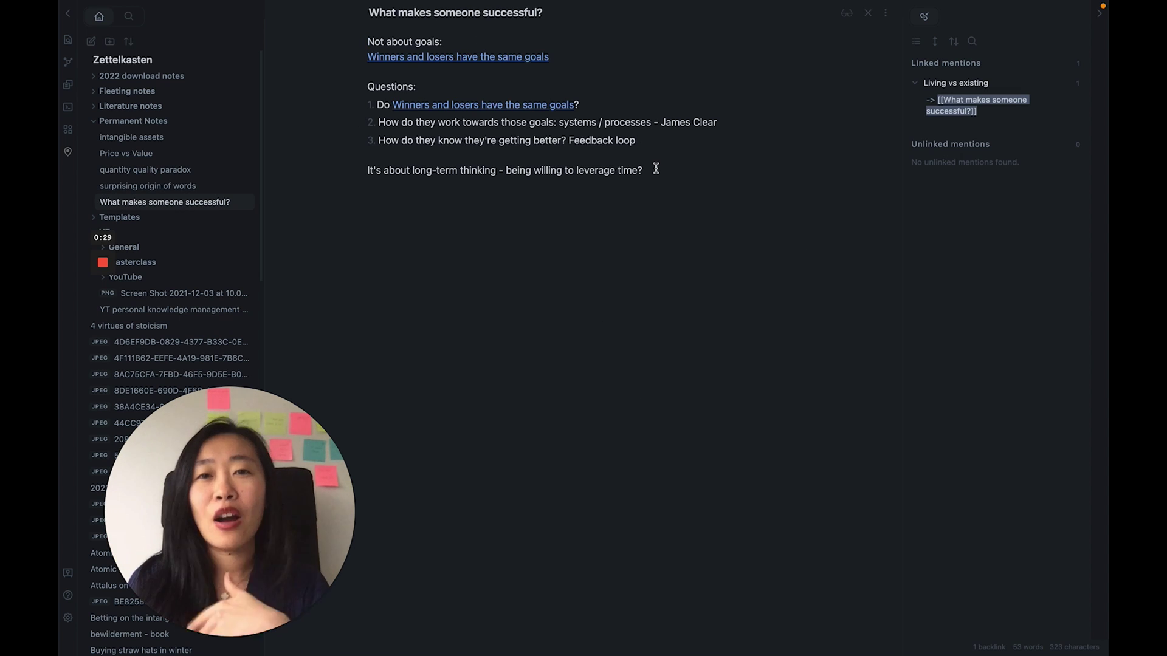
click(1073, 109)
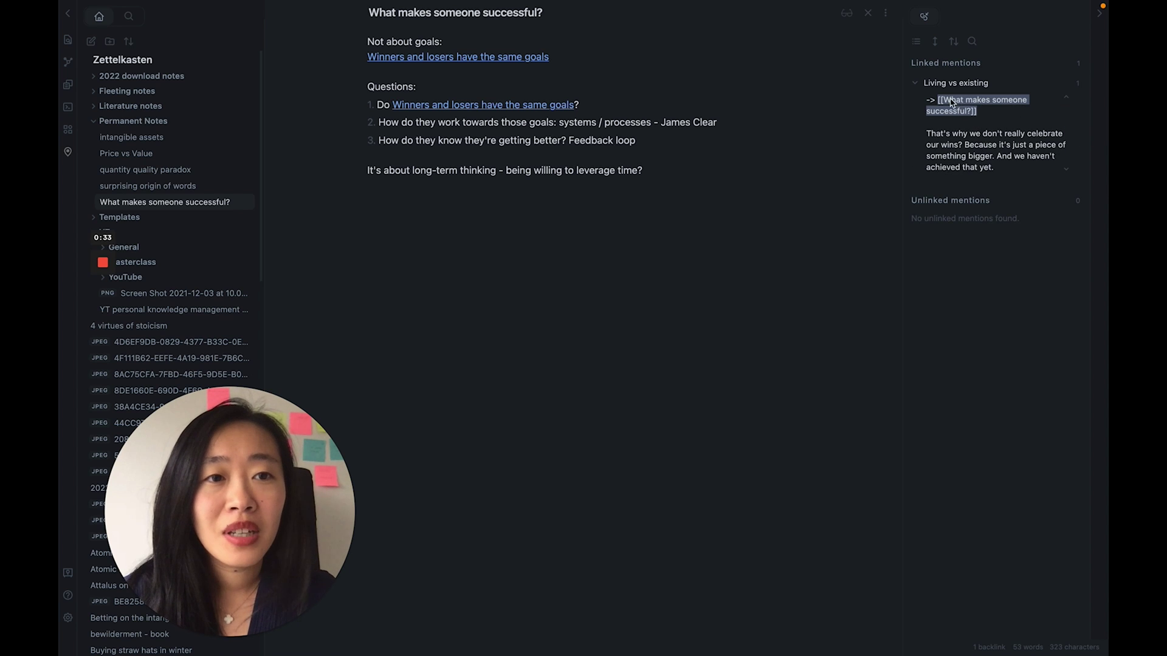
click(969, 103)
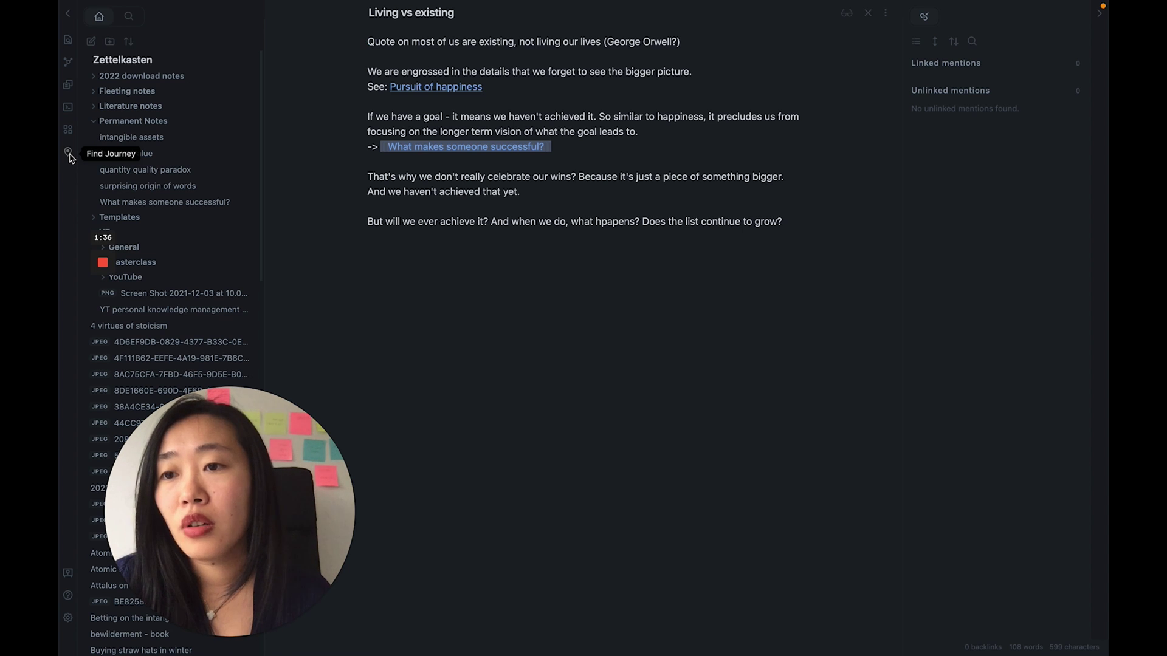
Step: Open the Find the Story Between Two Notes dialog from the left ribbon
click(68, 154)
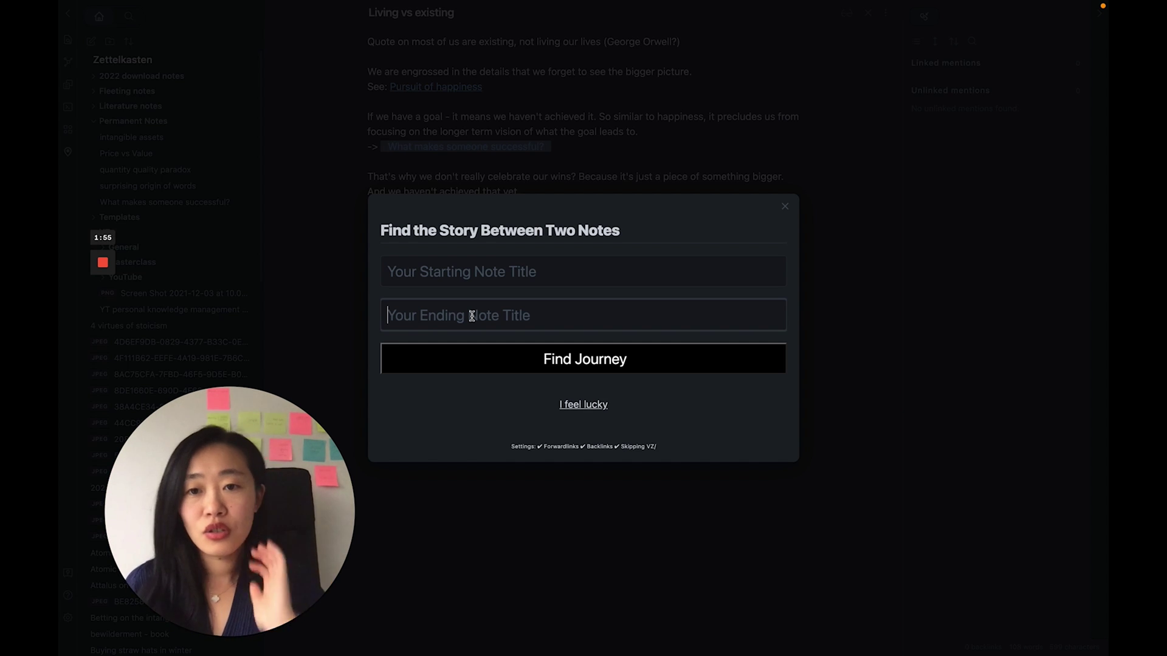
Step: Find the journey from bewilderment - book to What makes someone successful? and copy it
text(success)
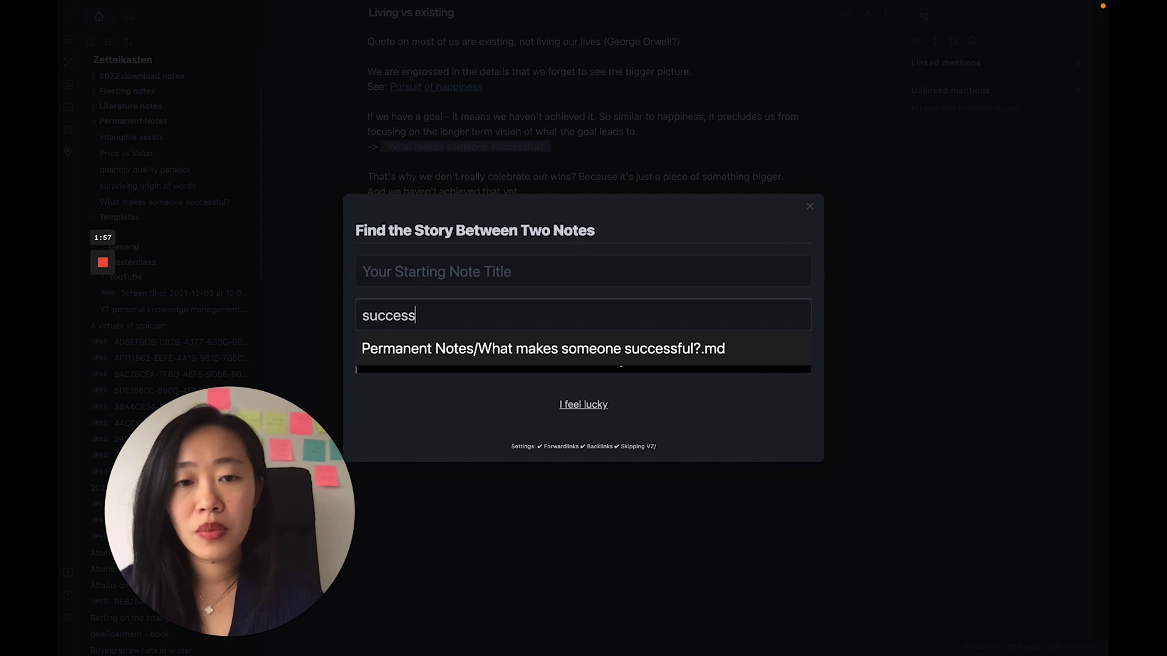
click(539, 351)
click(508, 271)
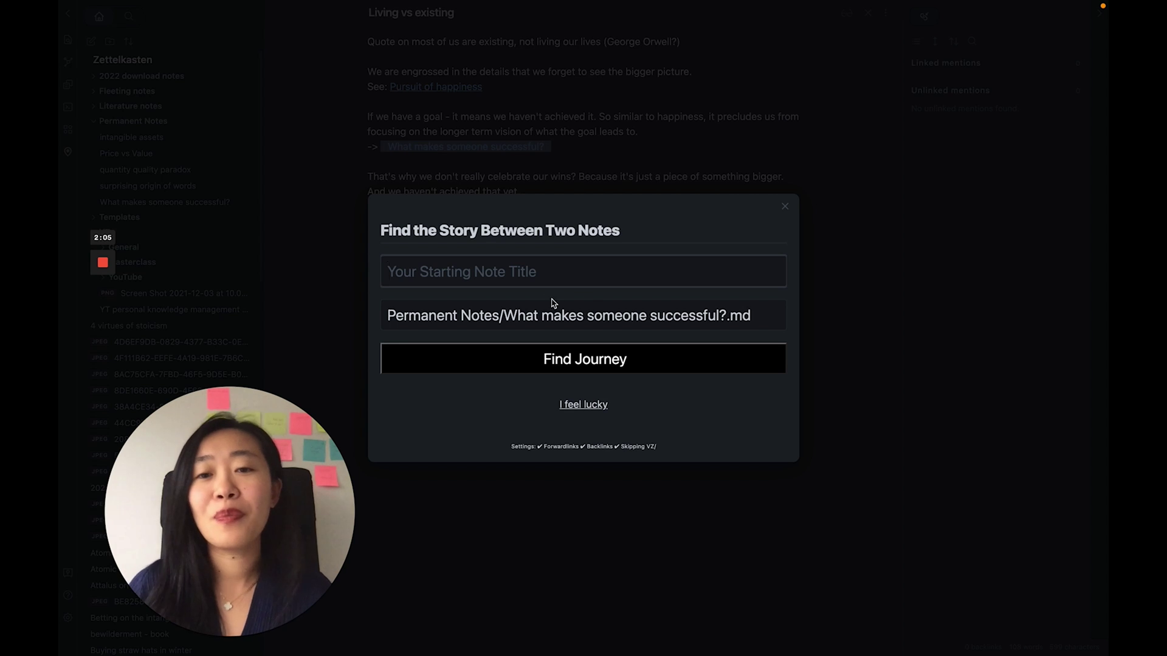
text(b)
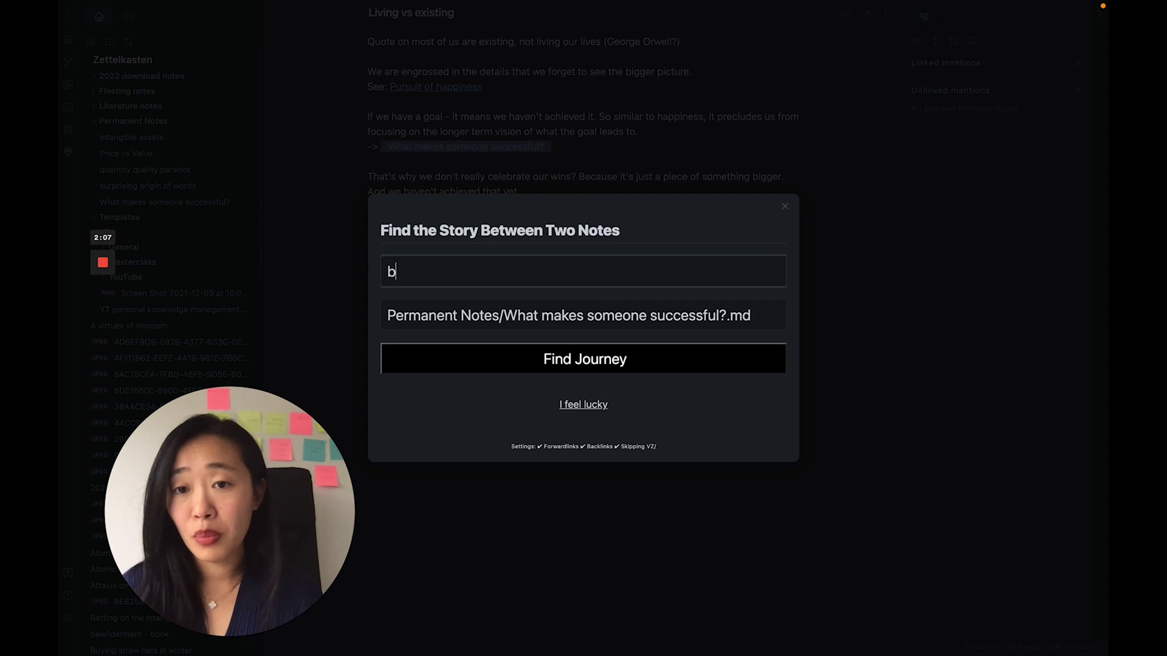
text(ewil)
click(537, 304)
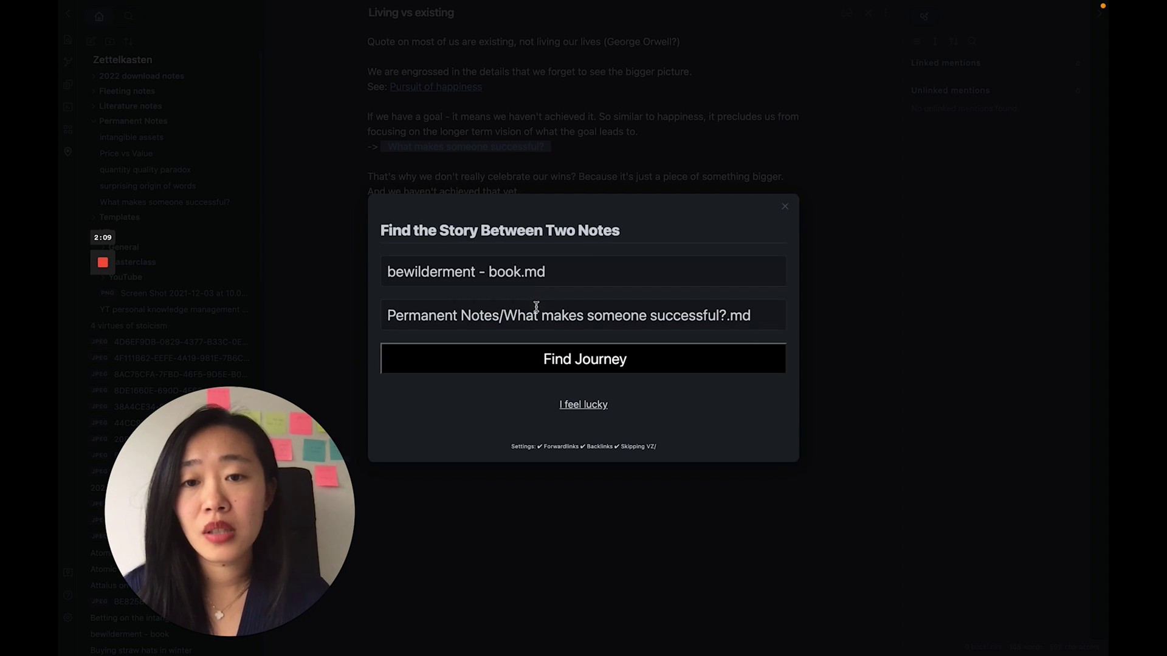
click(631, 362)
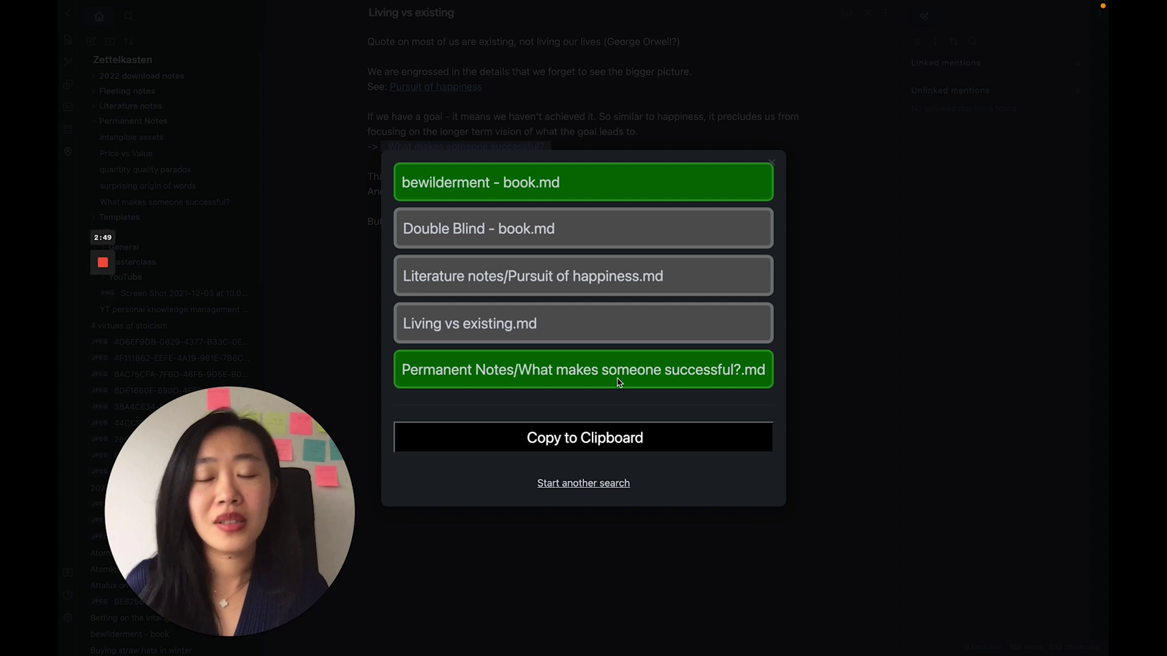
click(618, 441)
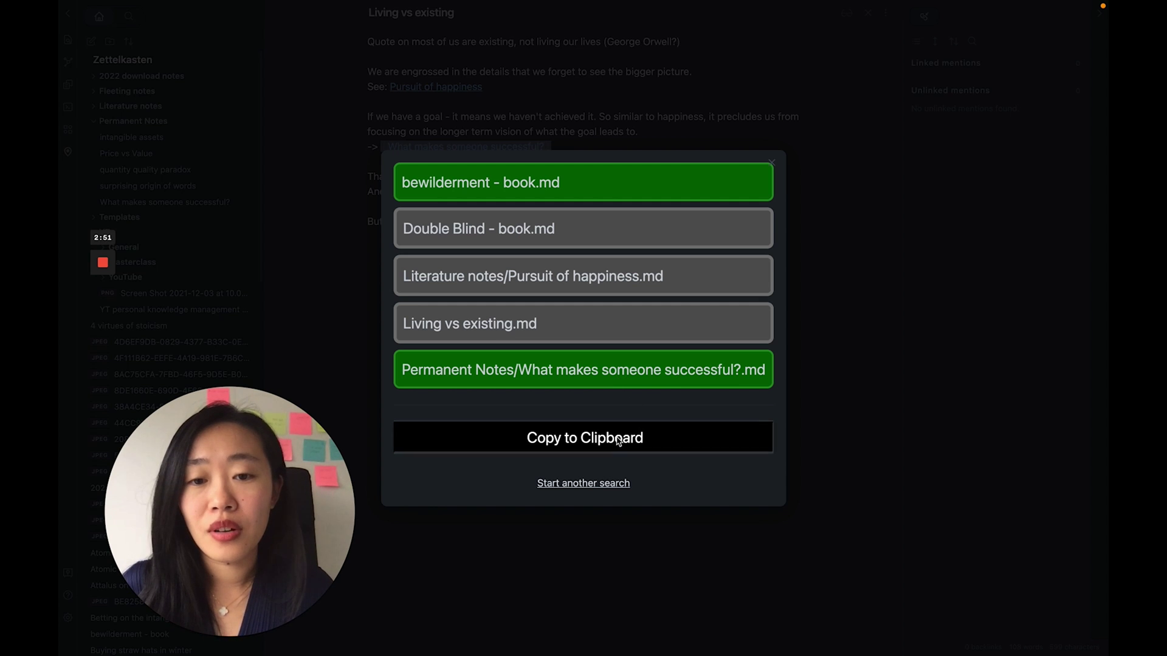
Step: Paste the copied journey links into a new note
click(875, 271)
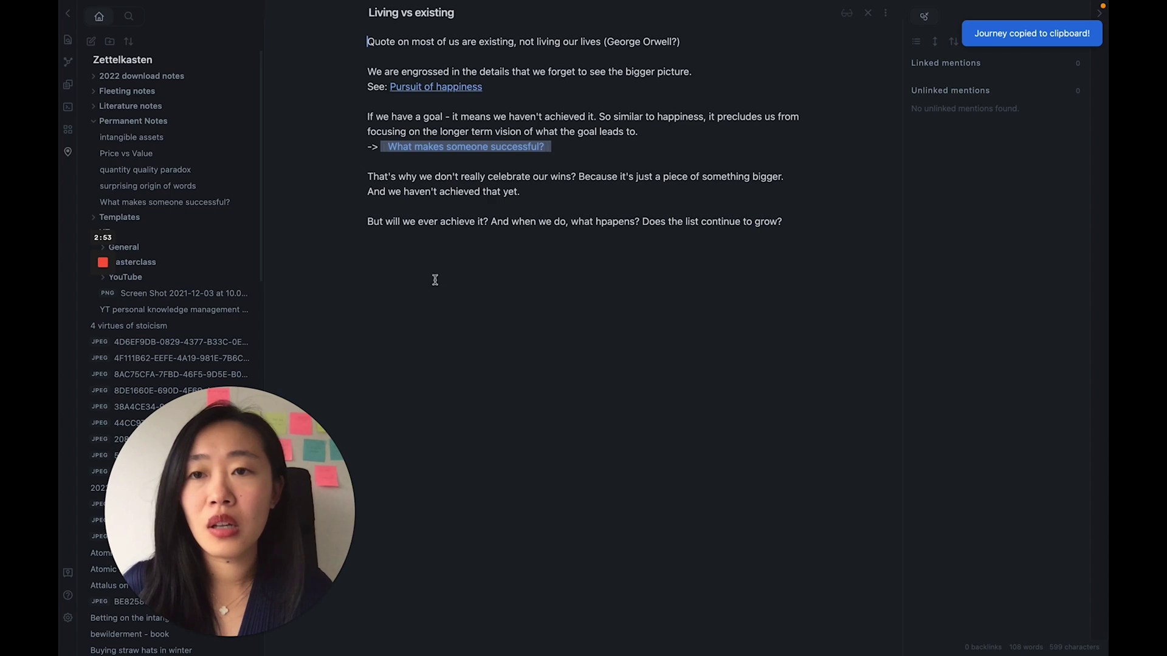
click(97, 43)
key(ctrl+v)
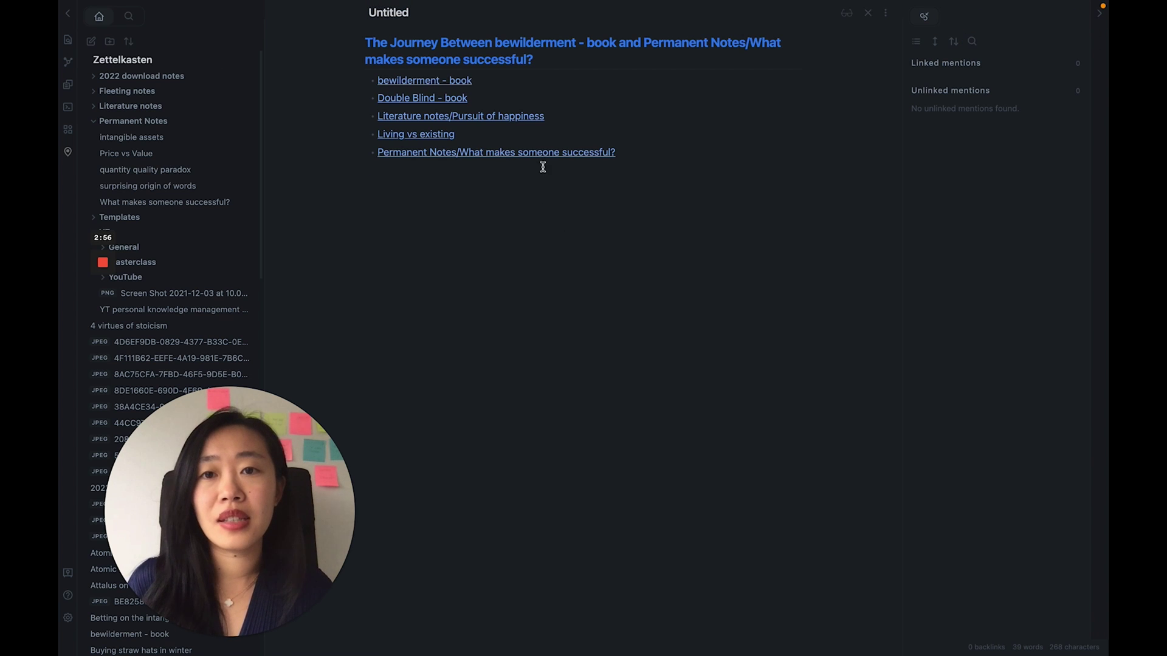
drag(430, 80, 443, 188)
click(415, 192)
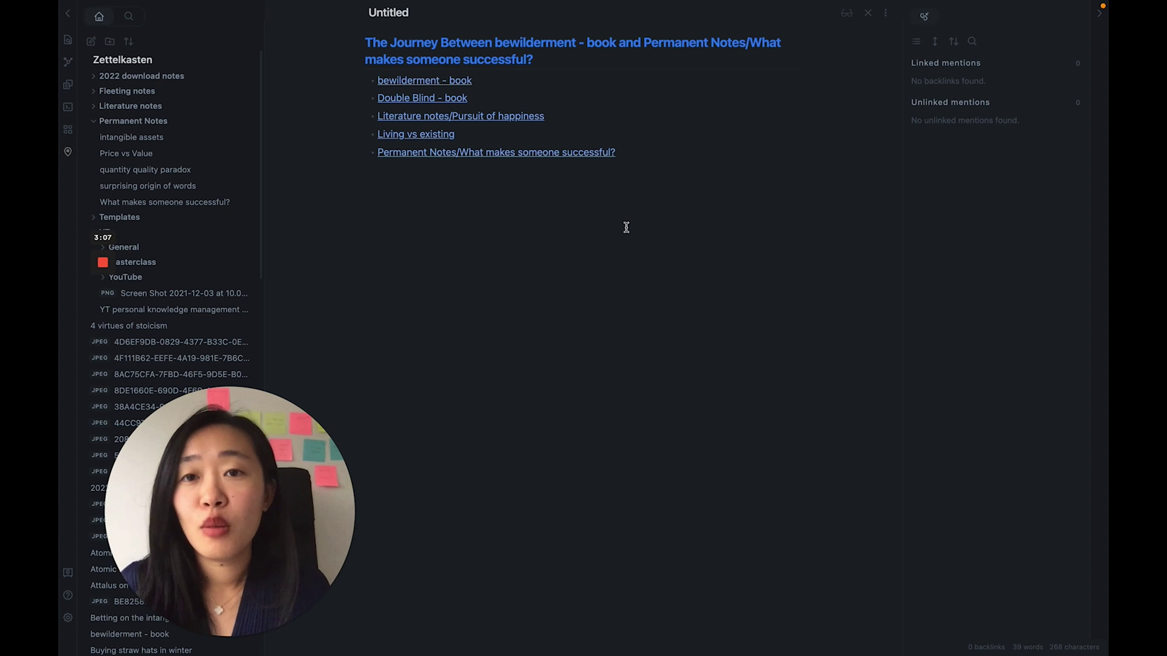
Step: Annotate the first link with 'nature and aneuroscience' and the last link with 'success'
click(562, 81)
text(nature and a)
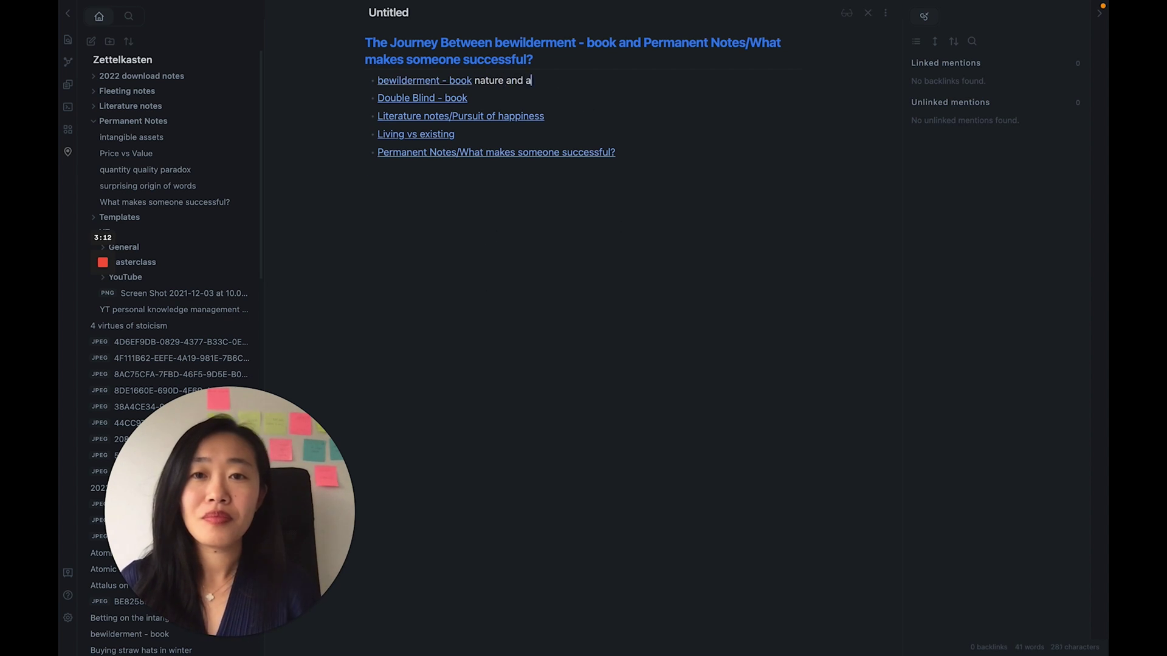
key(BackSpace)
text(neuros)
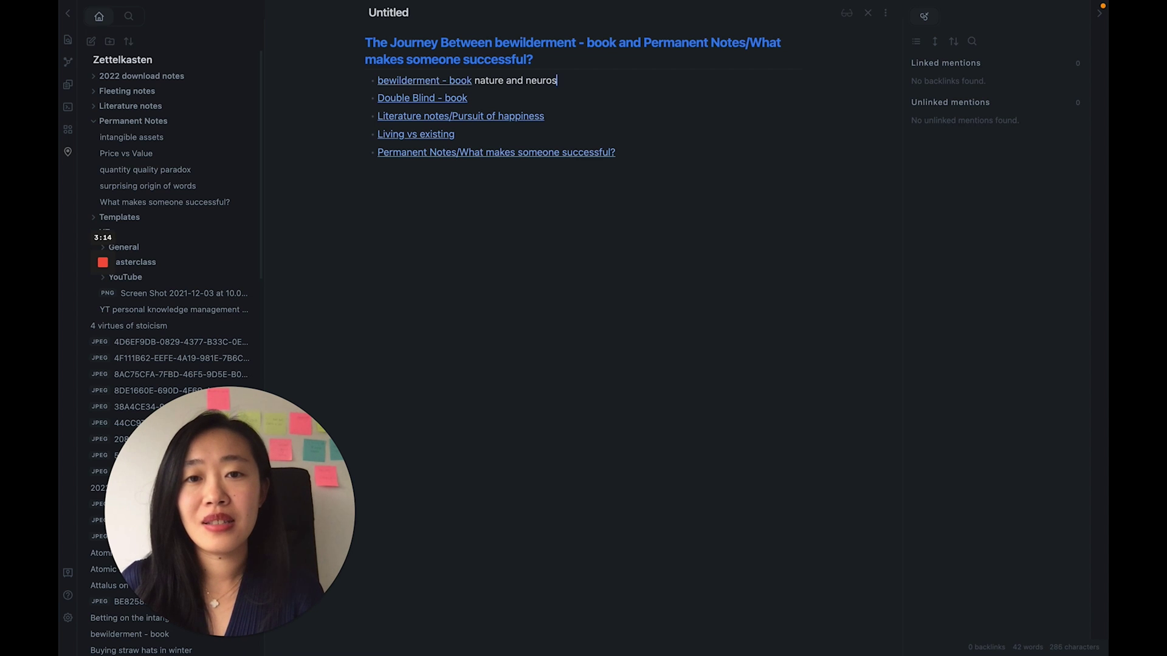
text(cience)
key(Down)
key(Down)
key(Down)
key(Down)
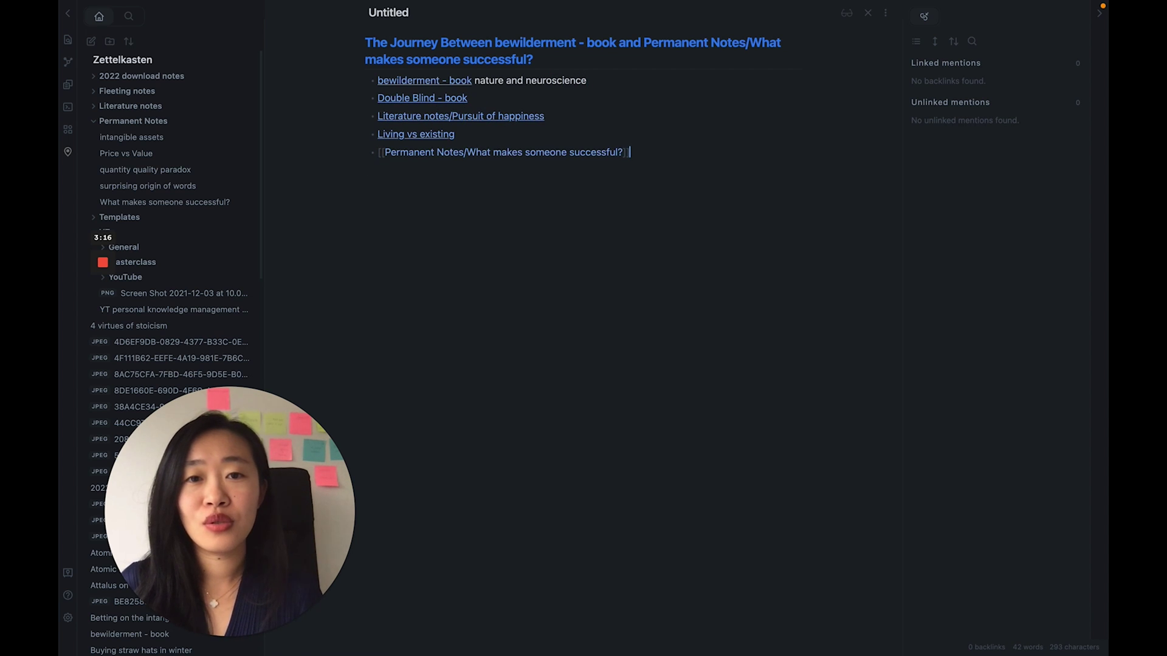
text(success)
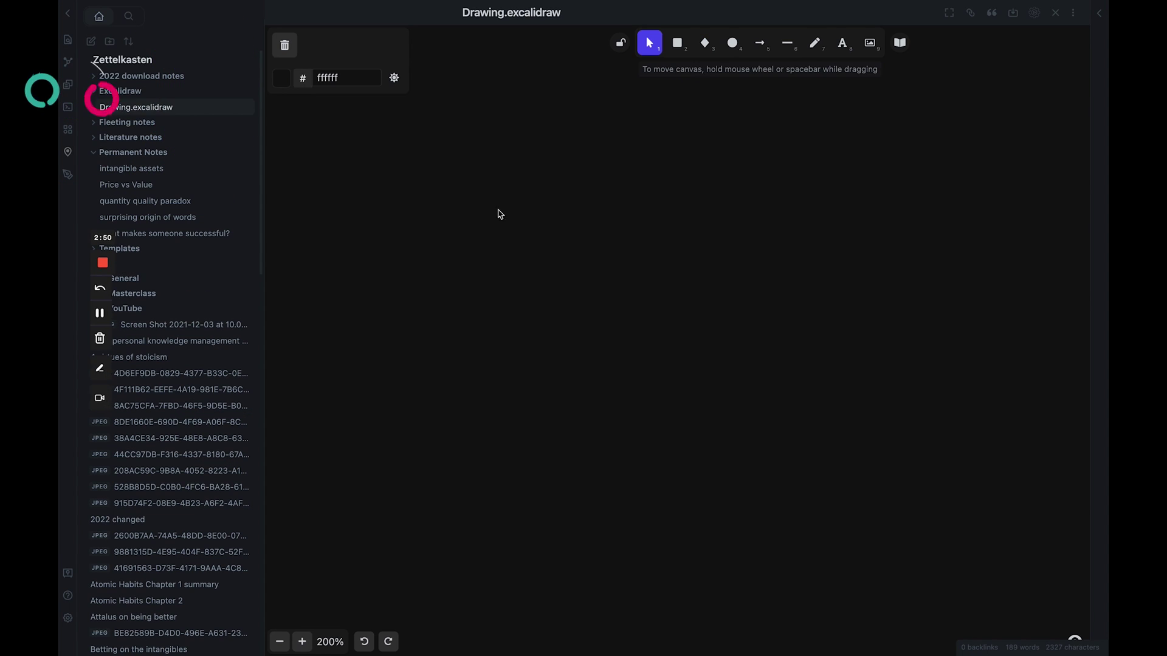
Step: Draw a rectangle and place a link to the 4 virtues of stoicism note inside it
drag(443, 141, 680, 183)
key(ctrl+p)
key(Return)
text(4 vi)
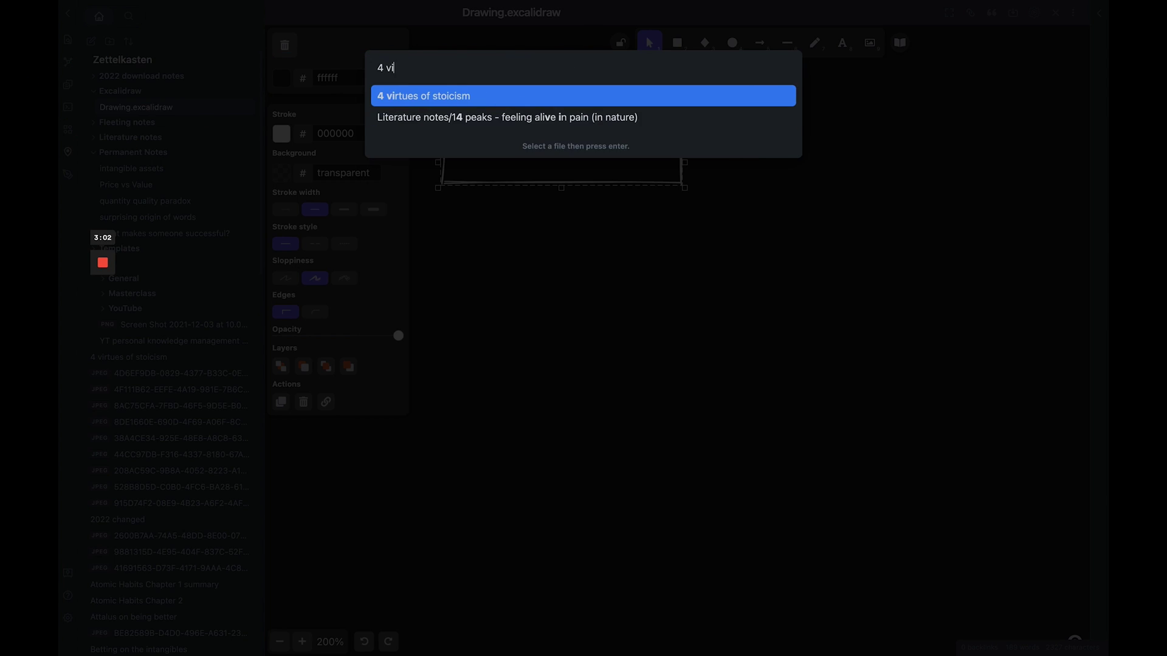
key(Return)
drag(596, 166, 638, 164)
Step: Add a box labelled Courage below the link box
click(679, 43)
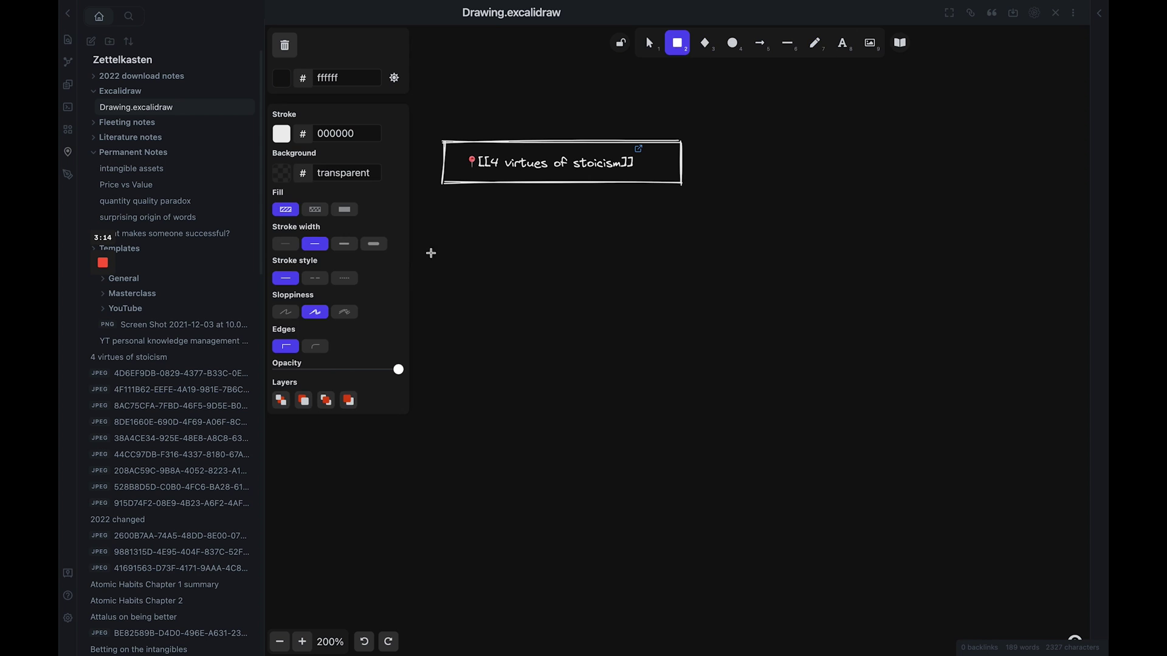
mouse_move(432, 244)
mouse_down()
mouse_move(527, 304)
mouse_move(567, 268)
mouse_move(511, 268)
mouse_move(600, 268)
mouse_up()
key(Return)
text(Courage)
key(Escape)
Step: Open the linked note alongside and add a boxed Temperance label beside Courage
click(638, 148)
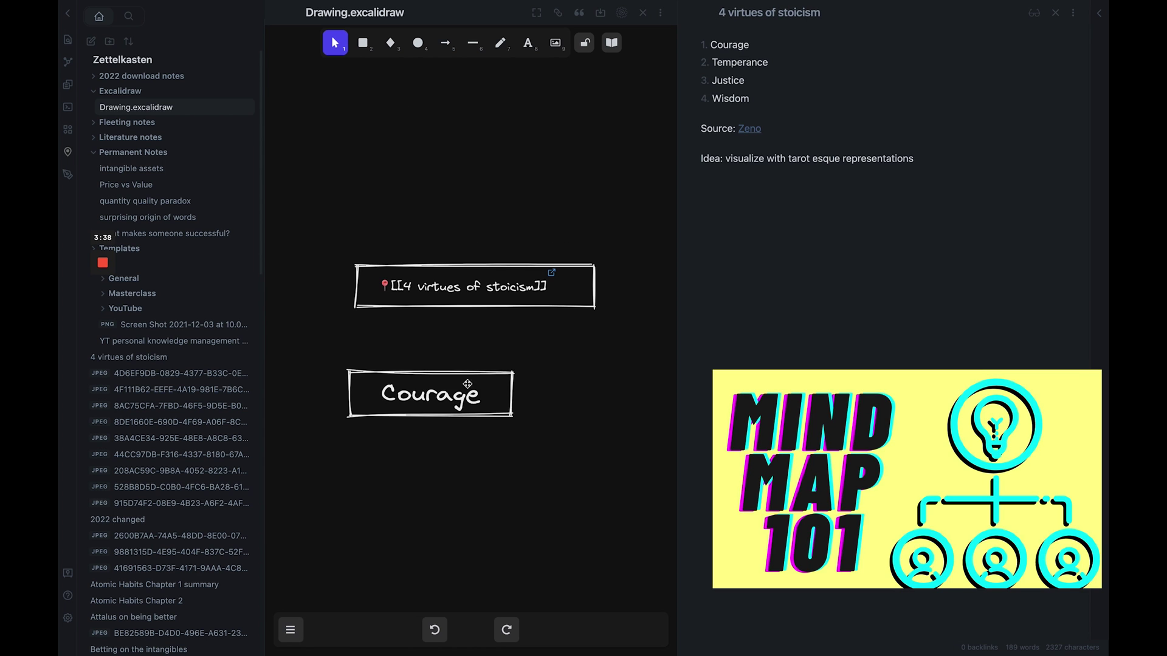
key(t)
click(520, 408)
text(Temperance)
key(Escape)
key(r)
mouse_move(501, 378)
mouse_down()
mouse_move(672, 447)
mouse_move(607, 419)
mouse_move(572, 420)
mouse_up()
click(658, 437)
mouse_move(367, 417)
mouse_down()
mouse_move(432, 489)
mouse_move(611, 492)
mouse_up()
Step: Duplicate the box into Justice and Wisdom boxes
double_click(429, 493)
text(Justice)
key(Escape)
double_click(611, 492)
text(Wisdom)
Step: Draw an arrow from the link box to Courage and retype the Temperance label
click(447, 44)
mouse_move(479, 301)
mouse_down()
mouse_move(338, 398)
mouse_move(333, 385)
mouse_move(560, 394)
mouse_move(652, 360)
mouse_up()
click(447, 43)
double_click(557, 417)
key(ctrl+a)
key(BackSpace)
text(Temperance)
key(Escape)
Step: Draw arrows from the link box to Justice and Wisdom, then reposition the Wisdom box
click(447, 43)
key(a)
mouse_move(476, 308)
mouse_down()
mouse_move(461, 465)
mouse_move(585, 463)
mouse_up()
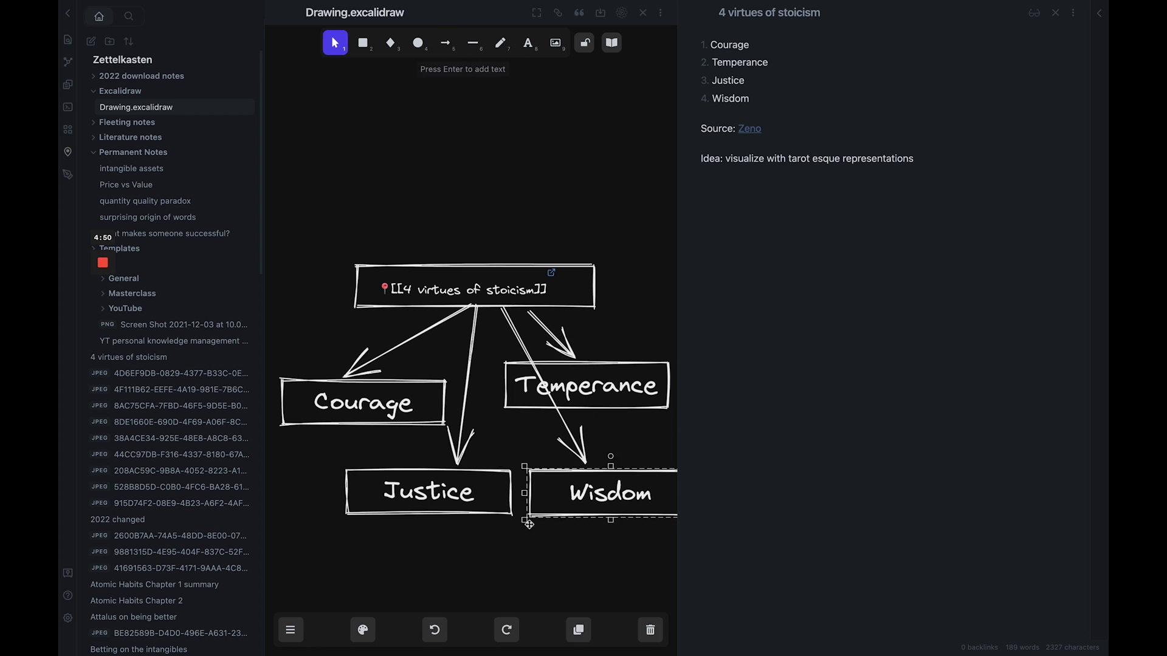
drag(608, 395, 637, 356)
drag(677, 137, 887, 137)
drag(672, 443, 731, 429)
Step: Zoom out to fit the whole mind map and draw a new box to its right
key(Escape)
scroll(578, 334, up, 3)
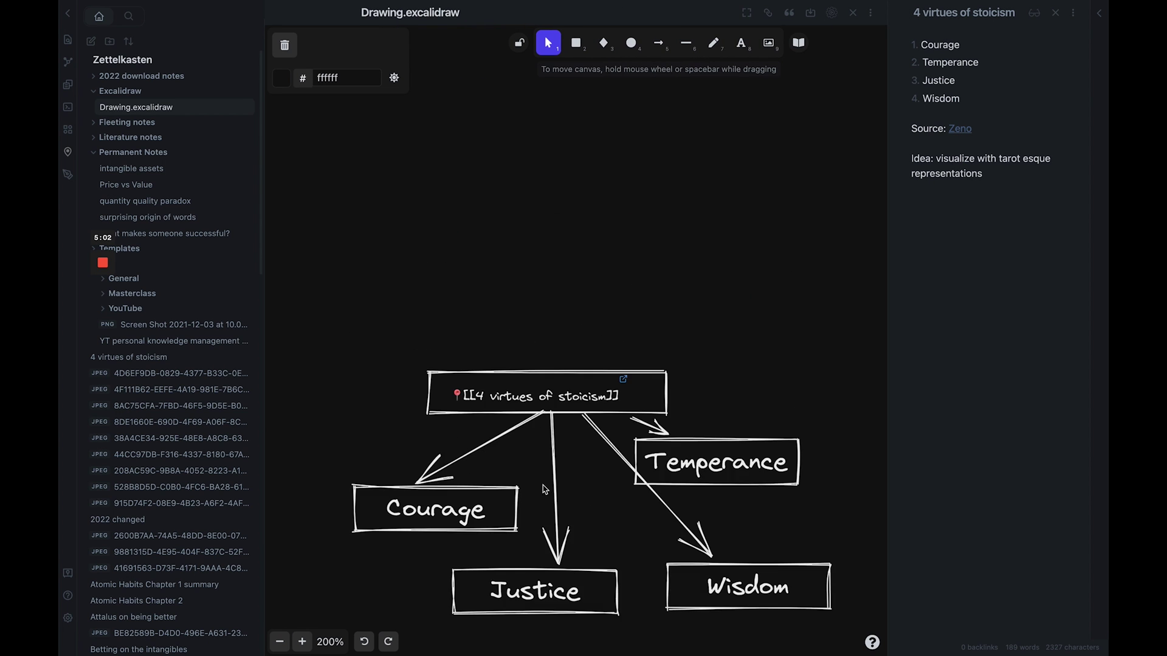
click(279, 642)
key(ctrl+a)
scroll(640, 193, down, 2)
click(640, 192)
key(r)
drag(649, 195, 782, 229)
Step: Delete the empty box and add a Stoicism box above the mind map
key(Return)
key(Escape)
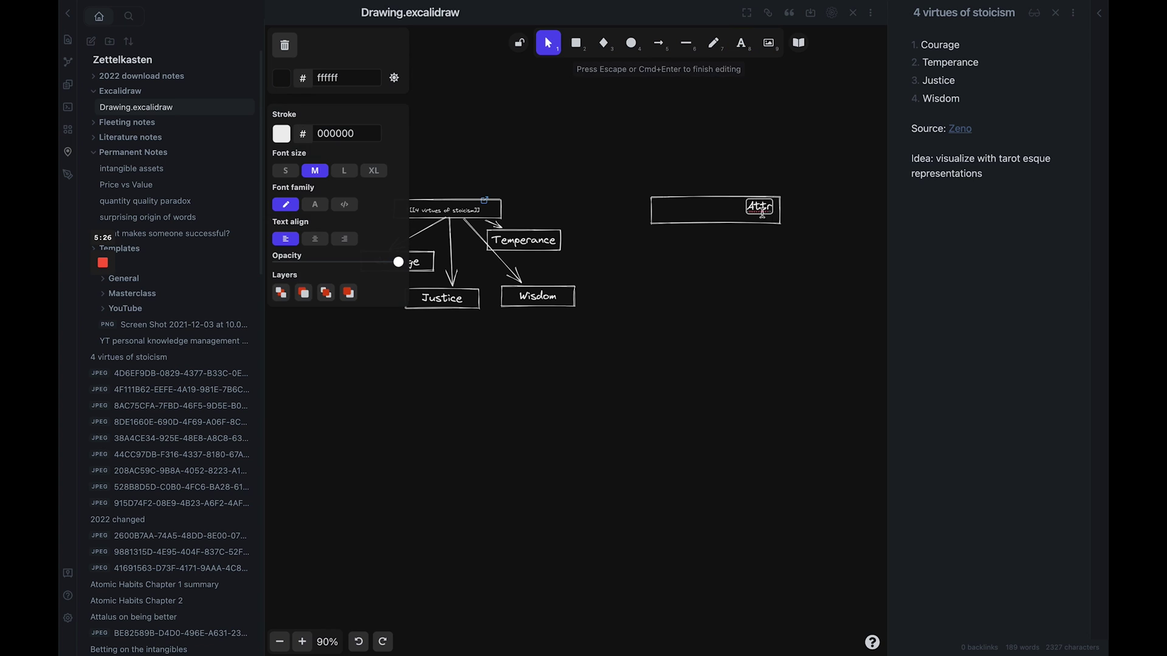
key(Delete)
click(578, 44)
drag(466, 144, 576, 165)
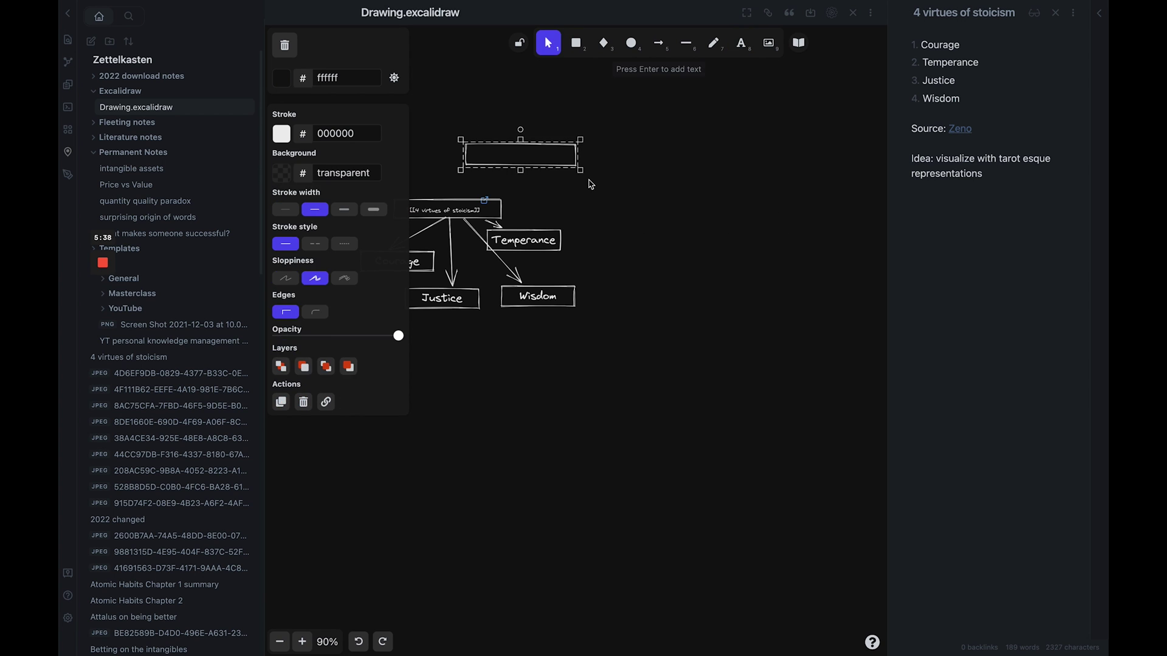
key(Return)
text(Stoicism)
key(Escape)
Step: Add a Confucius box to the right of Stoicism
key(r)
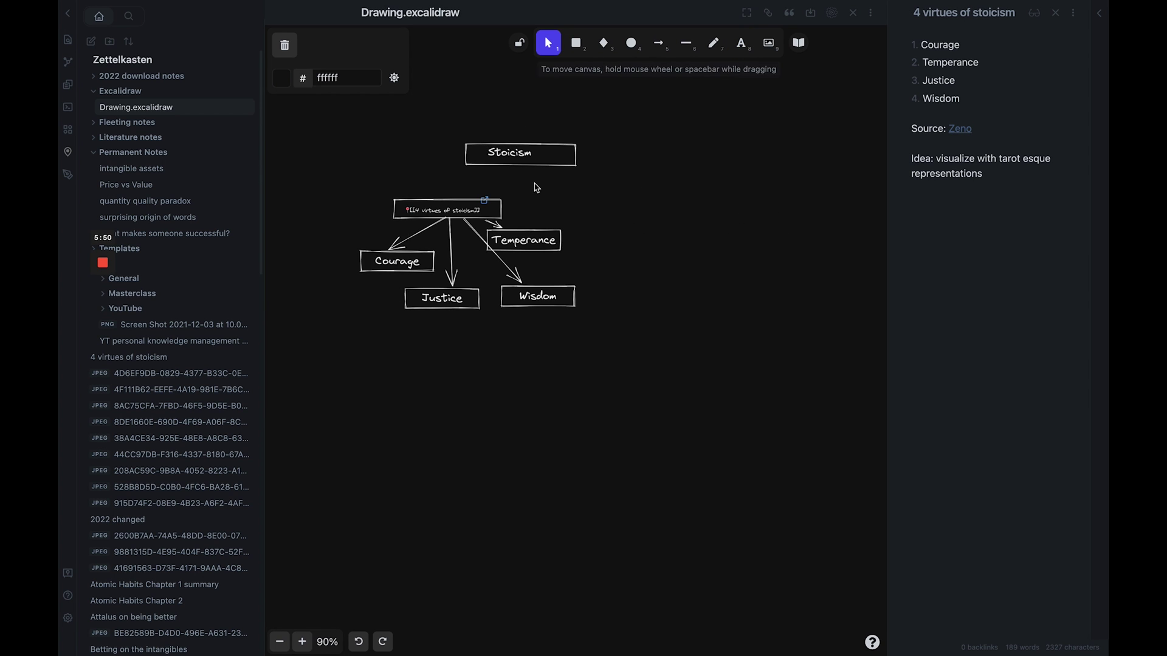
drag(661, 143, 784, 170)
key(Return)
text(Confuc)
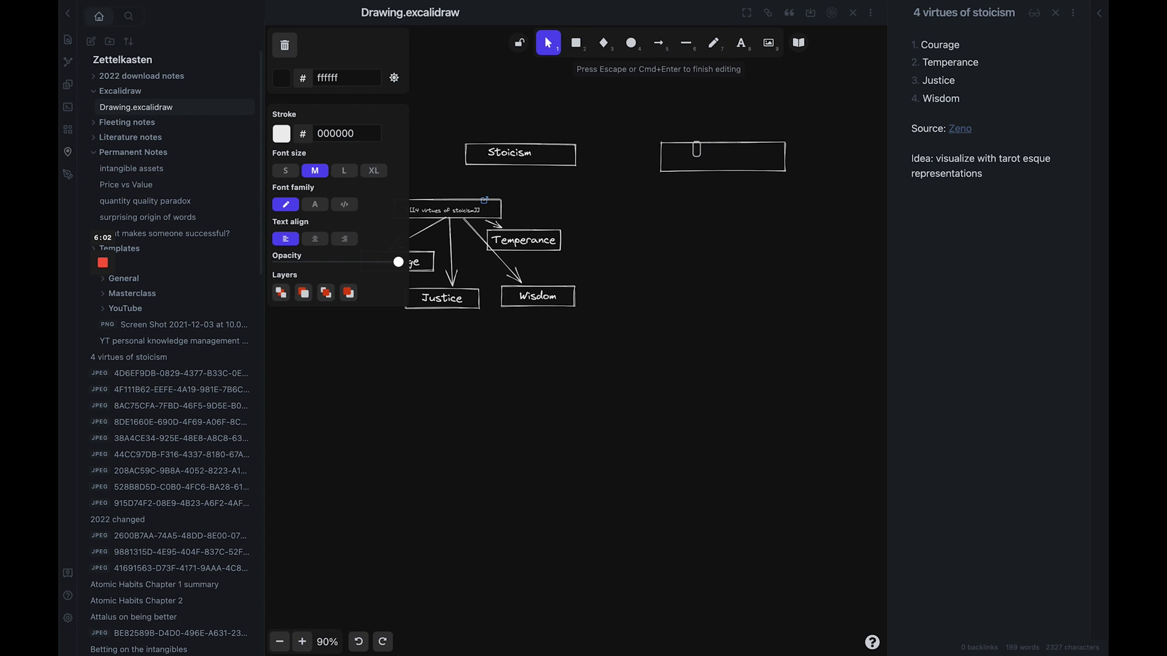
text(ius)
key(Escape)
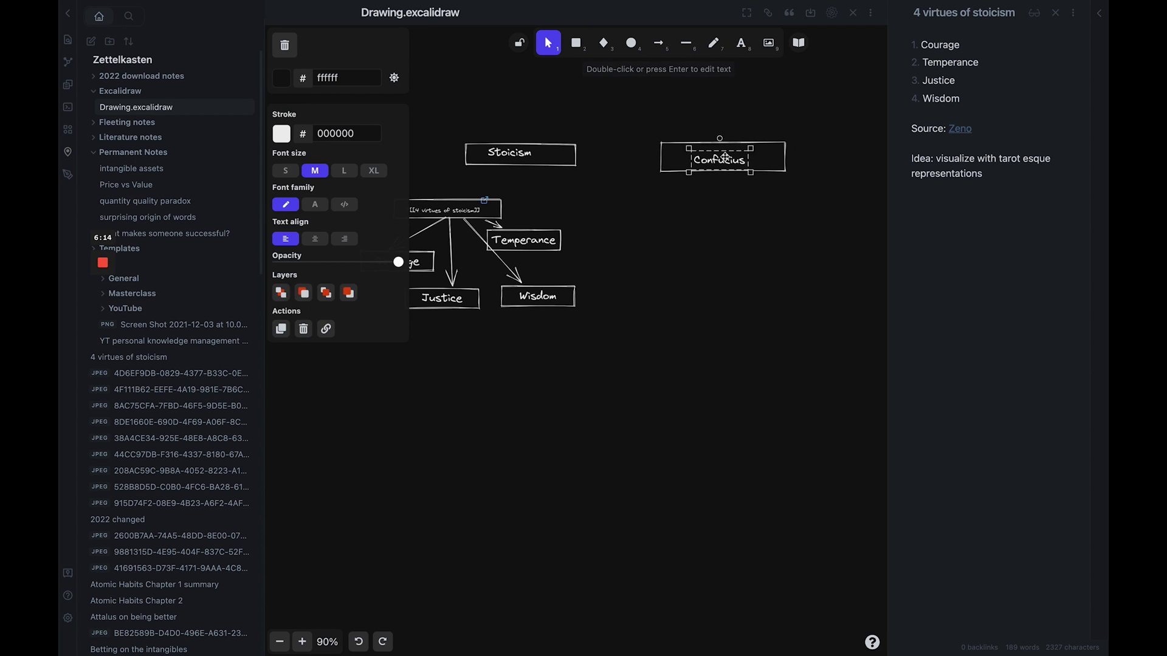
key(Escape)
Step: Add a Taoism box at the far right
key(r)
drag(821, 144, 886, 179)
key(Return)
text(Taoism)
key(Escape)
key(Escape)
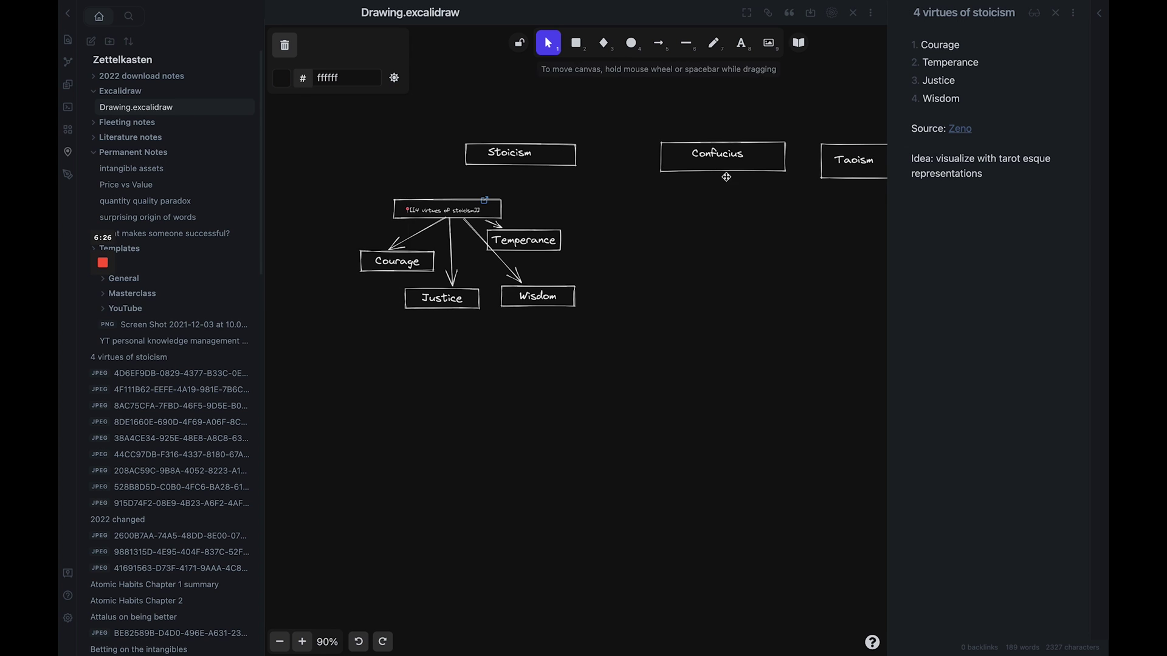
Step: Join Stoicism to the 4 virtues node with a line, then zoom to 110% in view mode
click(687, 43)
drag(502, 169, 459, 201)
key(Escape)
click(302, 642)
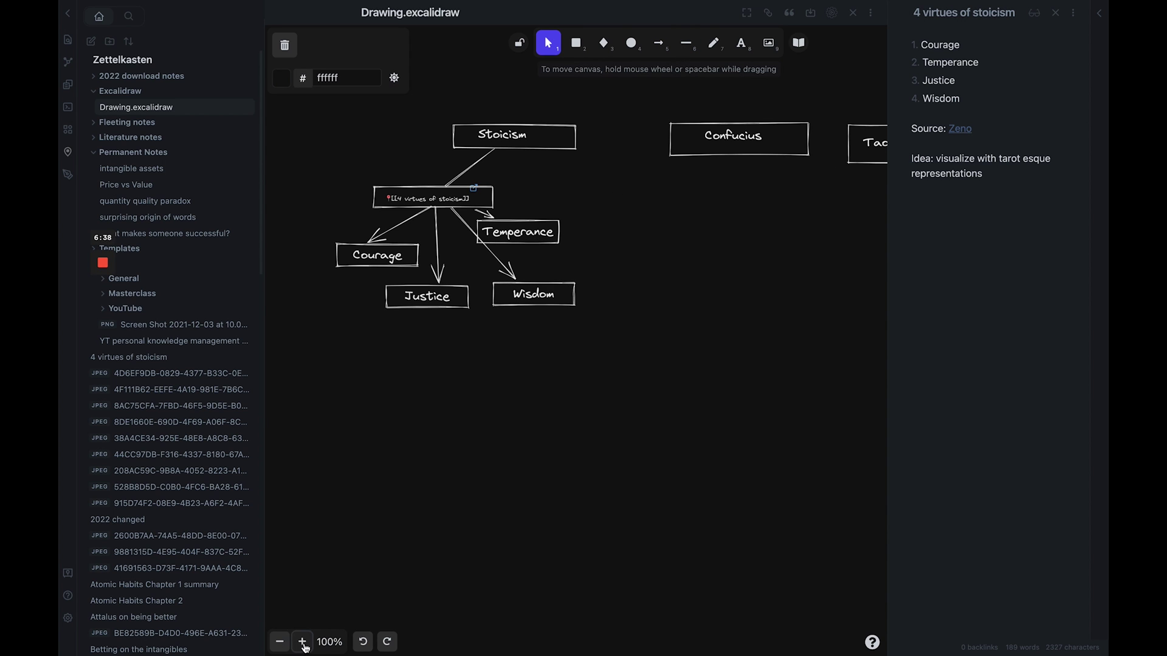
right_click(751, 267)
click(760, 396)
drag(888, 182, 964, 182)
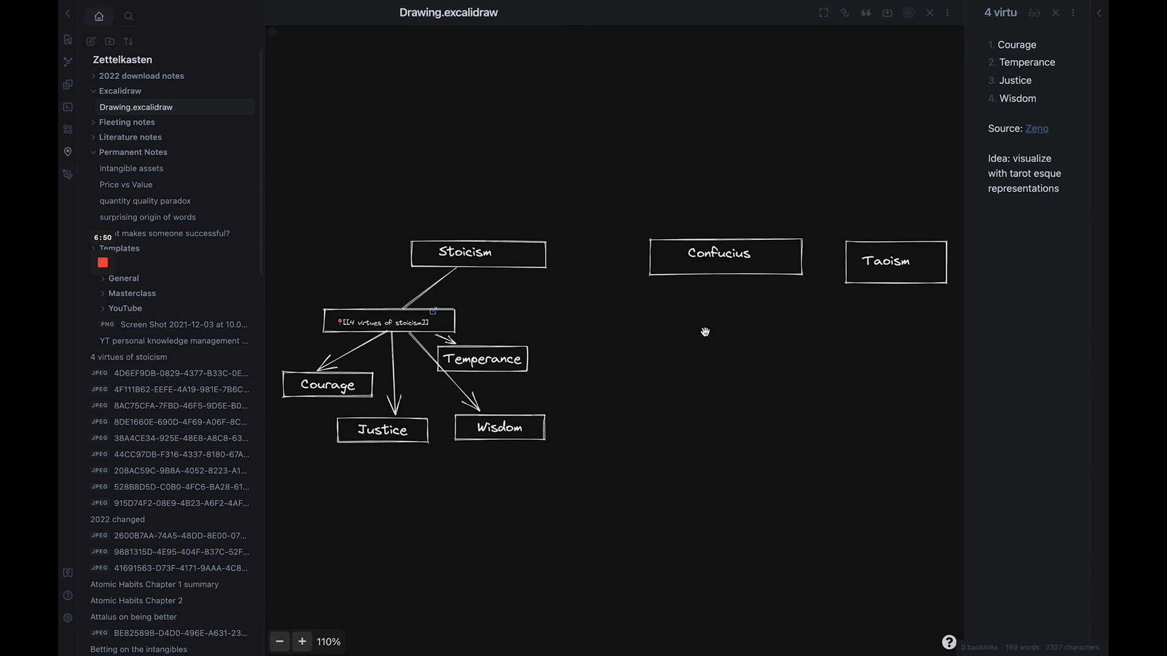
Step: Create a note titled Ancient philosophies and paste the diagram image into it
key(super+n)
text(PhilosophiesAncient philosophies)
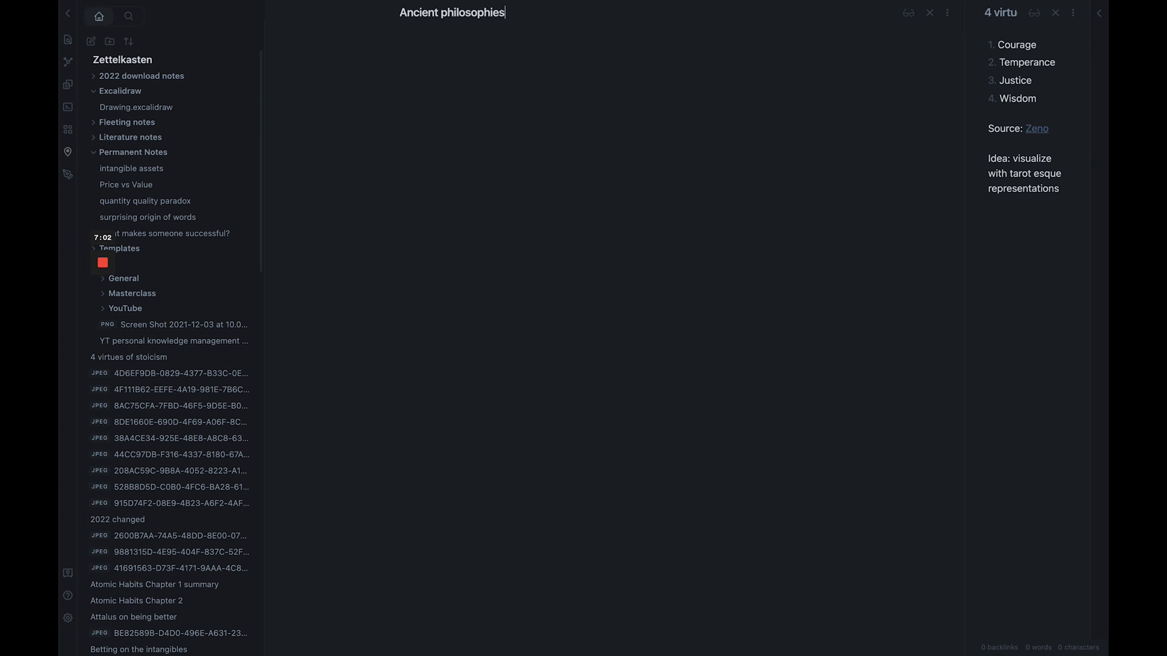
key(Return)
text(![[Pasted image 20220208145536.png]])
Step: Reopen the Excalidraw drawing from the file list
click(136, 107)
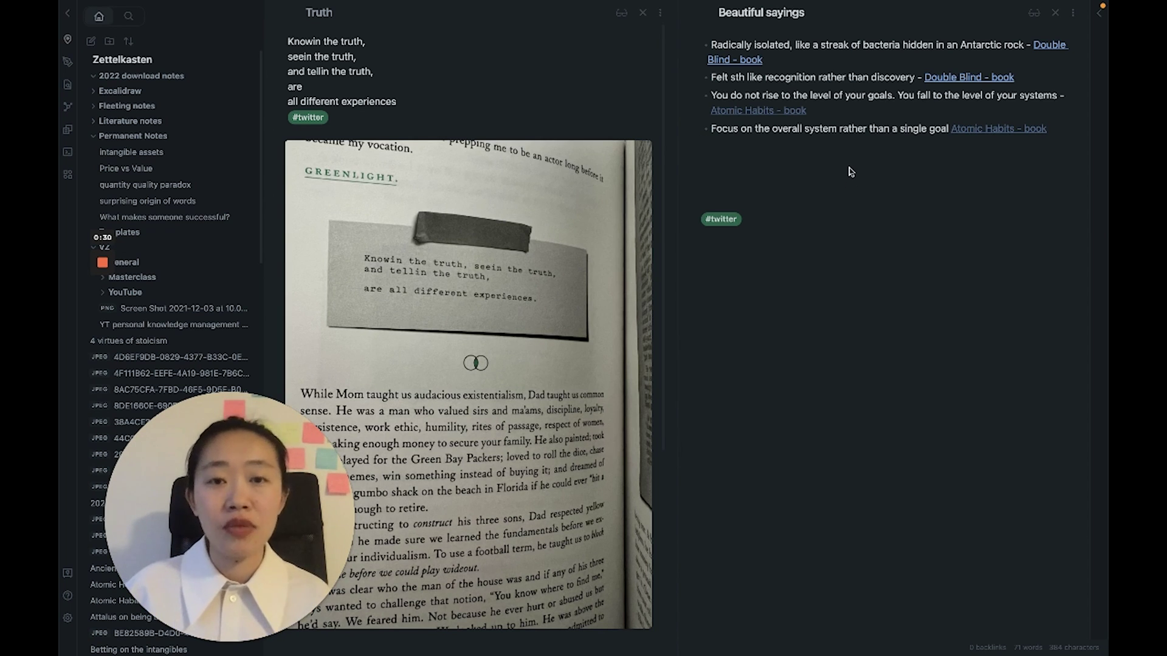
Step: Add a final bullet to Beautiful sayings that embeds the Truth note via ![[
text(-)
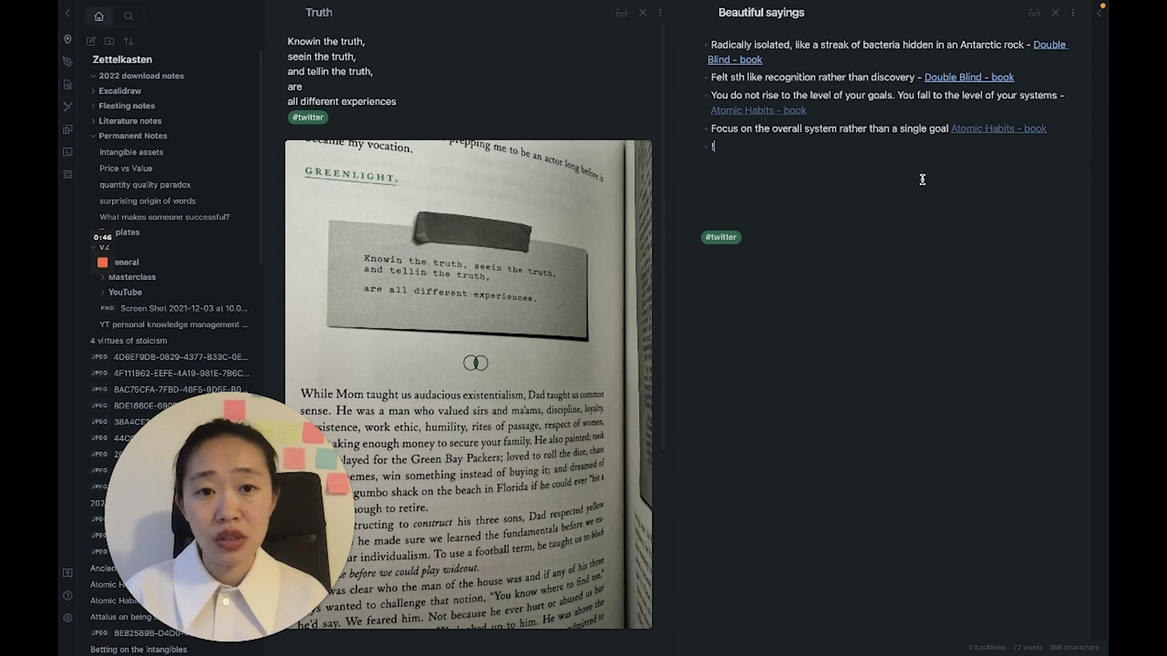
text([[)
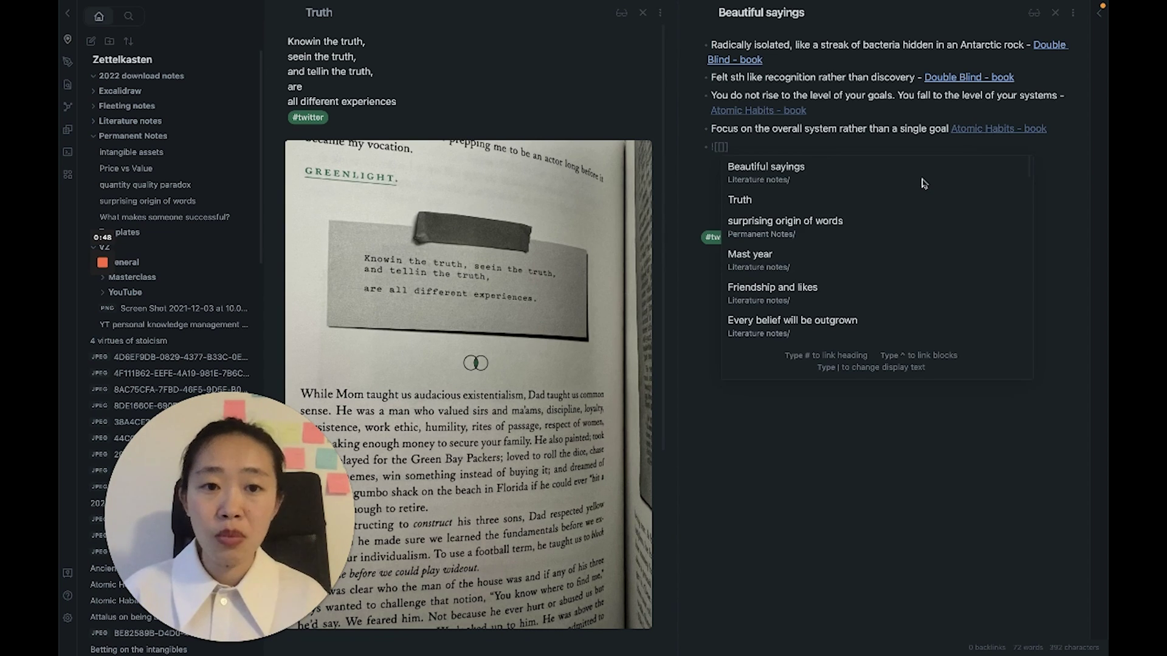
click(844, 202)
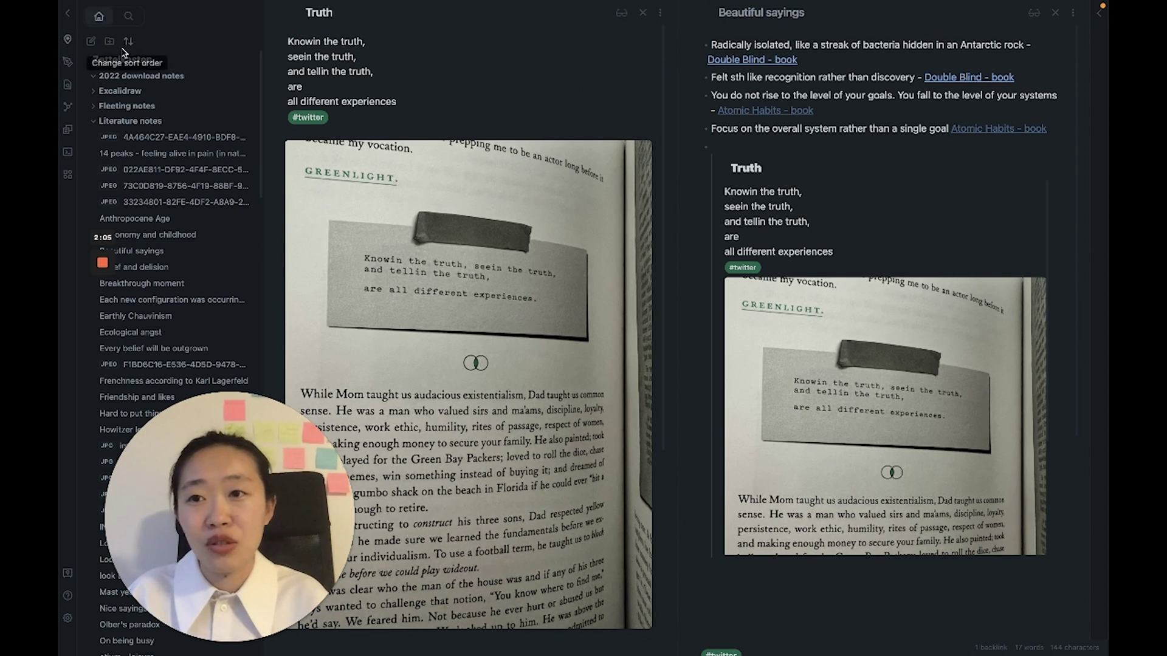
Step: Search the vault for 'decision', review the results, then clear the query
click(128, 16)
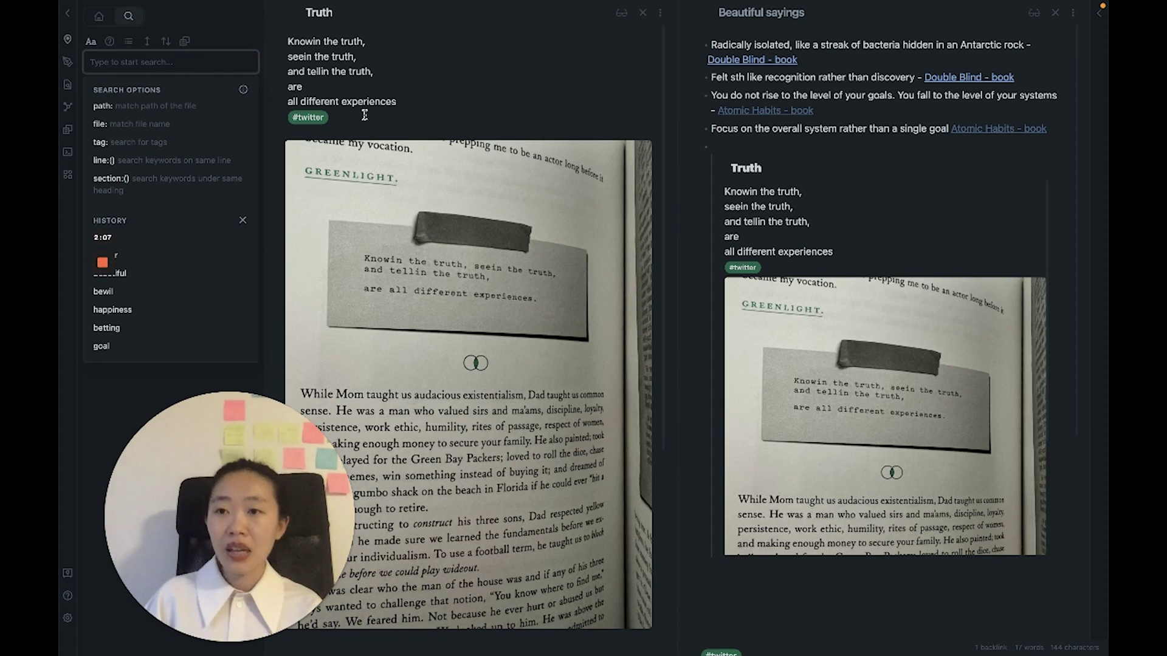
text(decision)
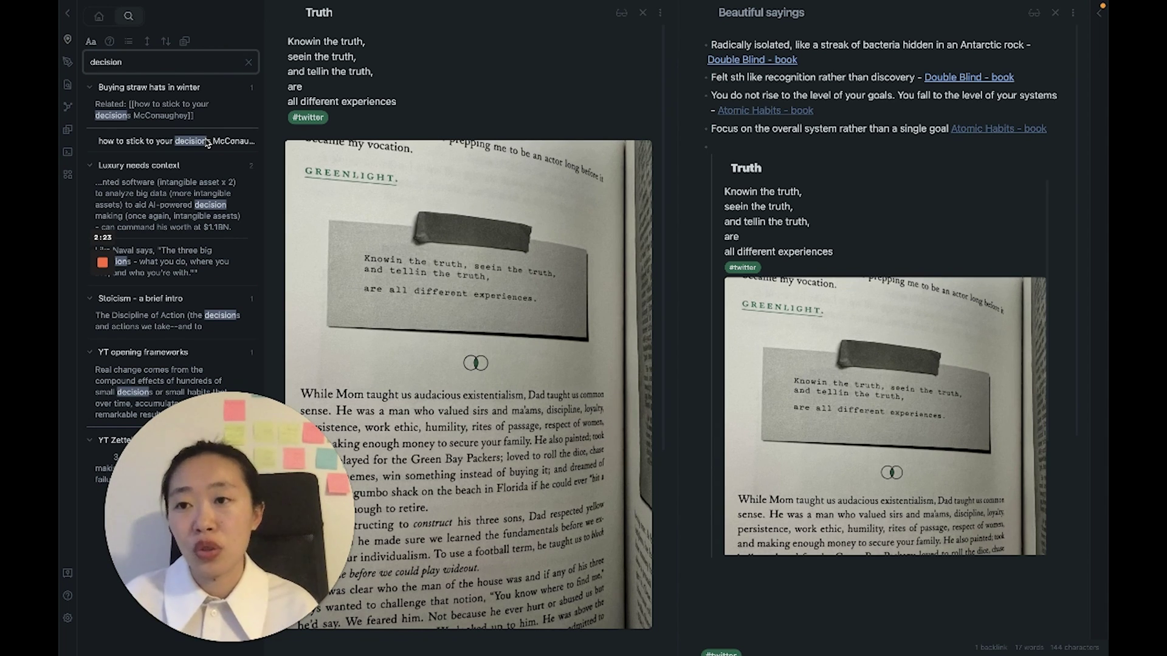
click(247, 62)
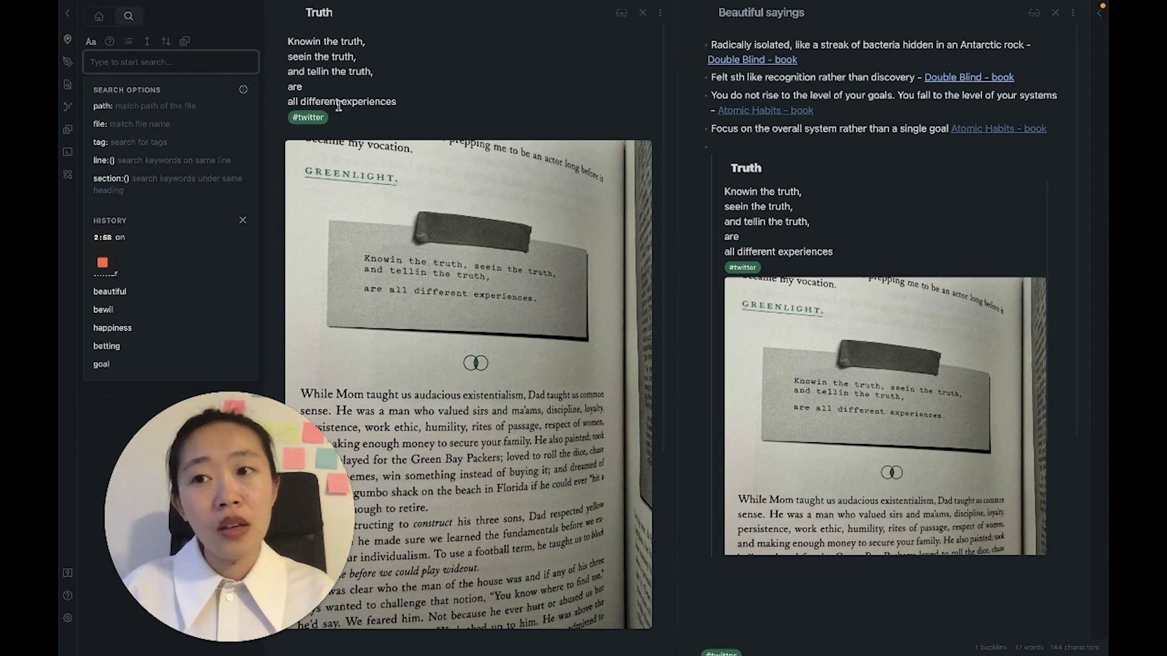
Step: Open the Difference between sophist and philosopher note from the file explorer
click(99, 17)
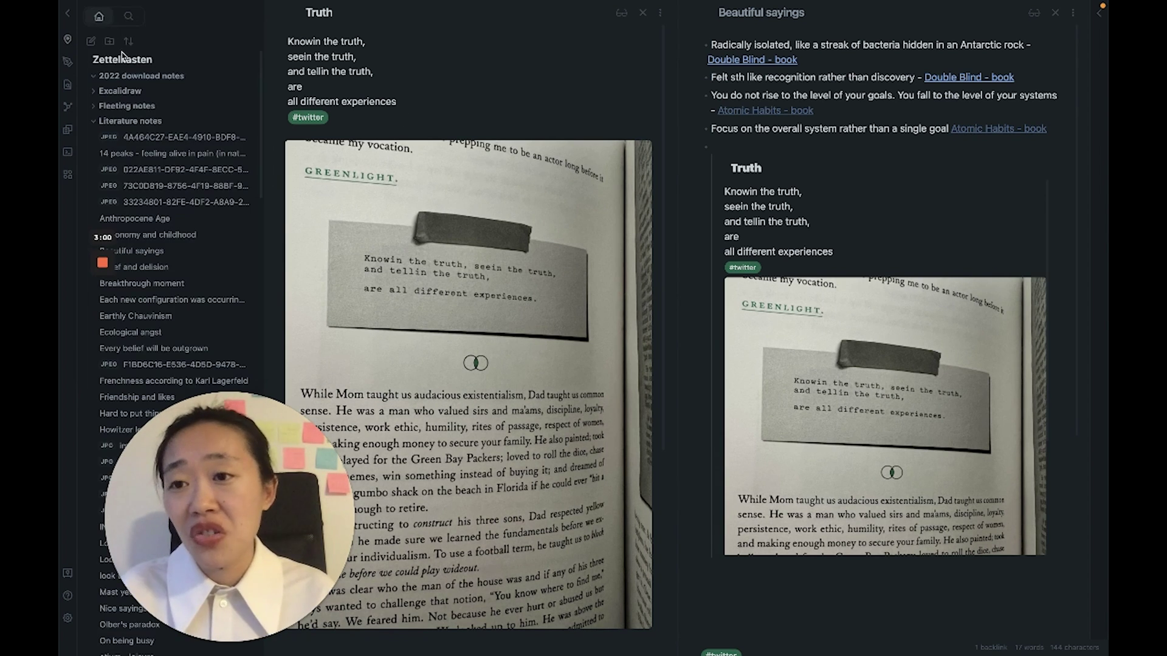
scroll(190, 297, down, 5)
scroll(190, 298, up, 10)
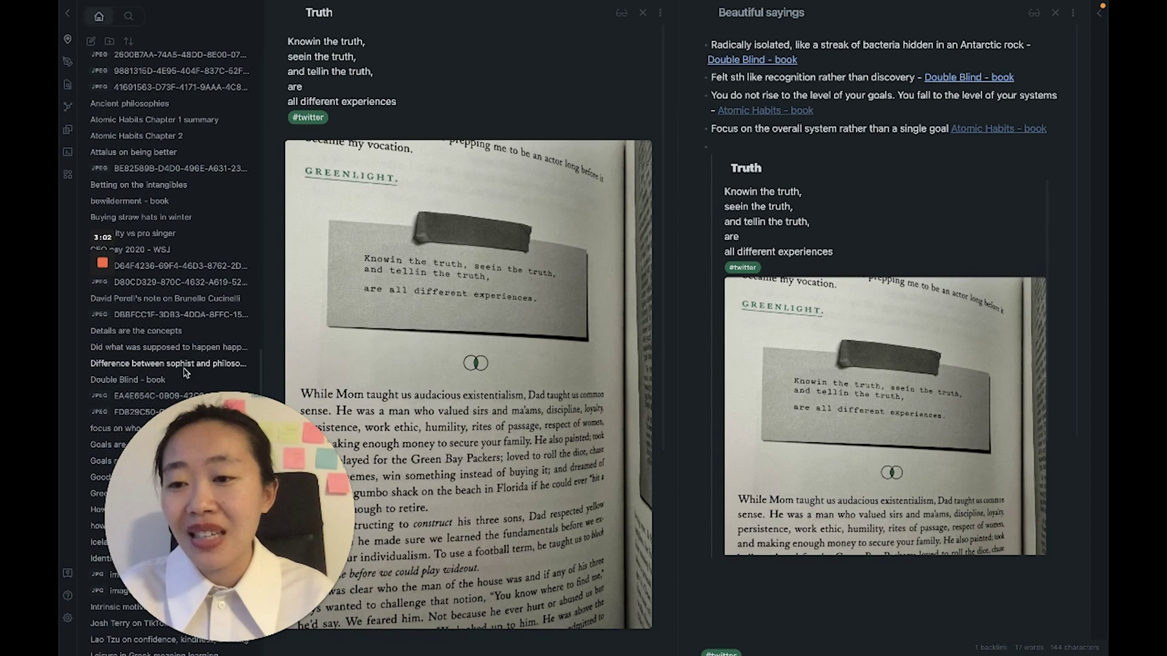
click(137, 363)
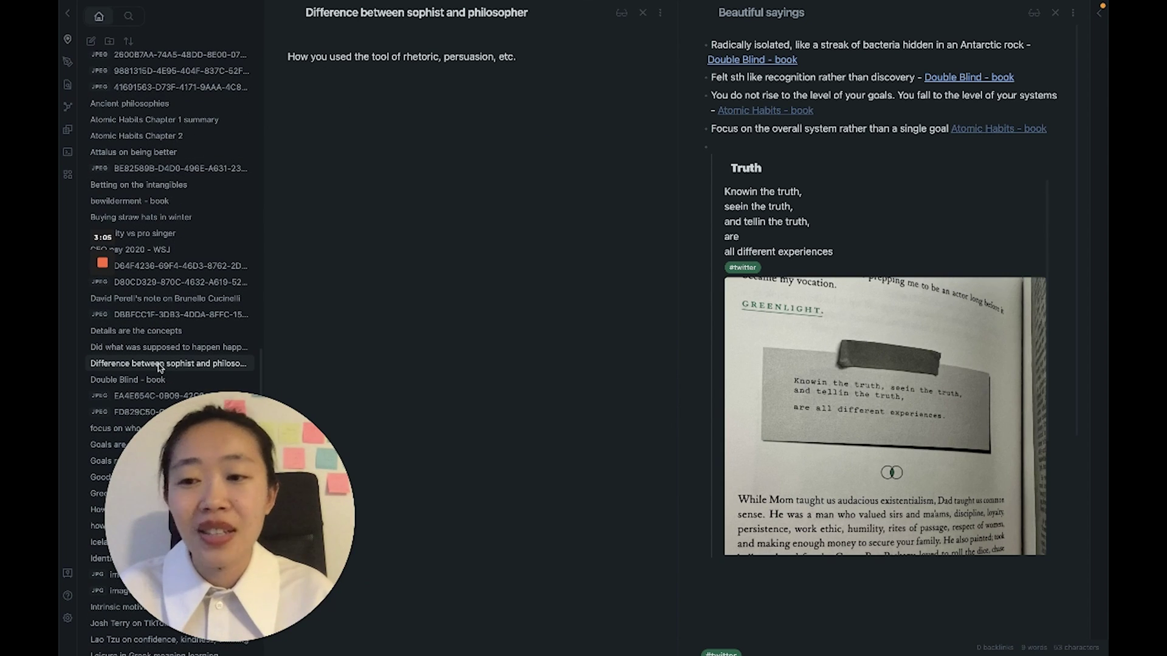
scroll(190, 308, up, 10)
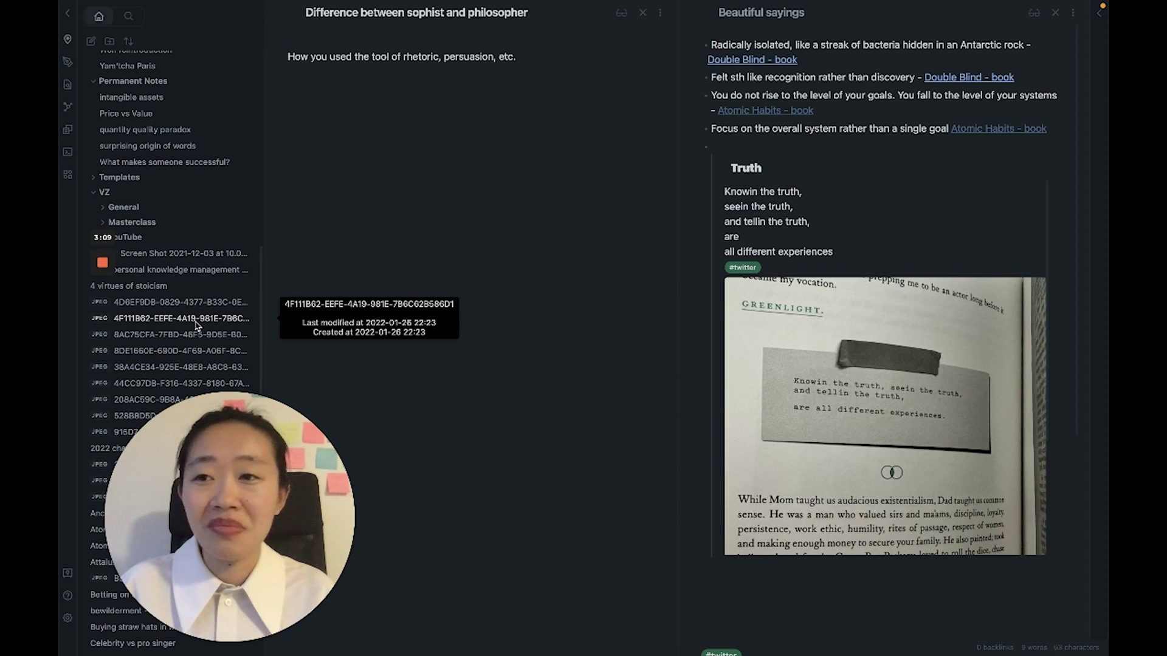
scroll(196, 325, up, 10)
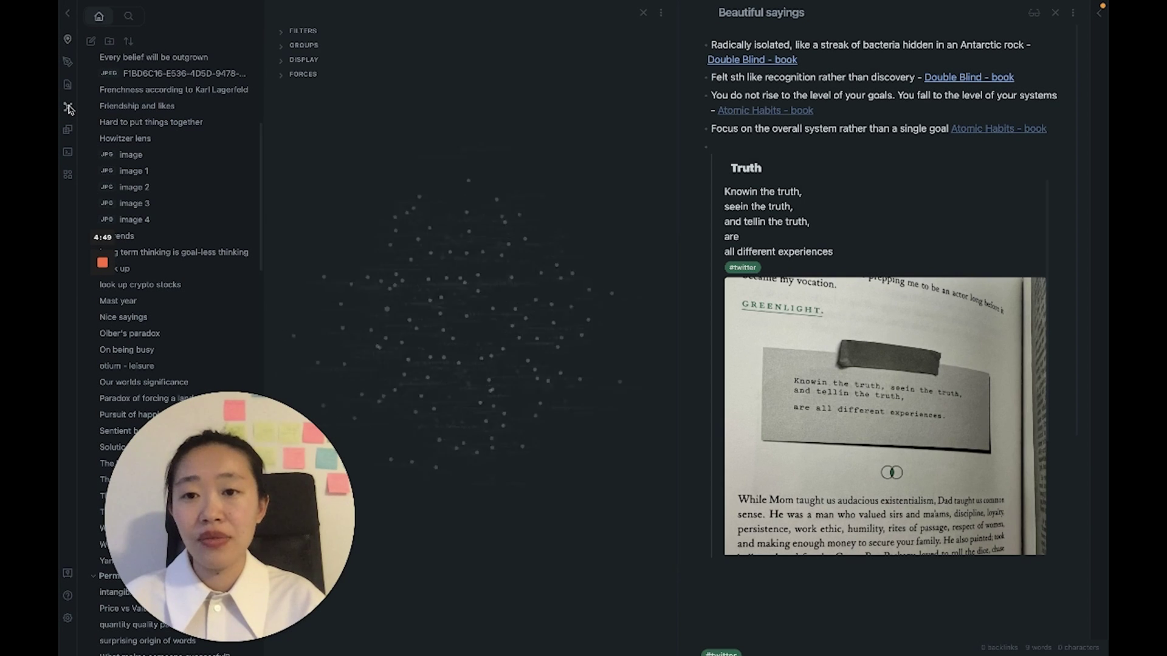
Step: Close Beautiful sayings and drag graph nodes, including Buying straw hats in winter, to reveal their links
click(1055, 13)
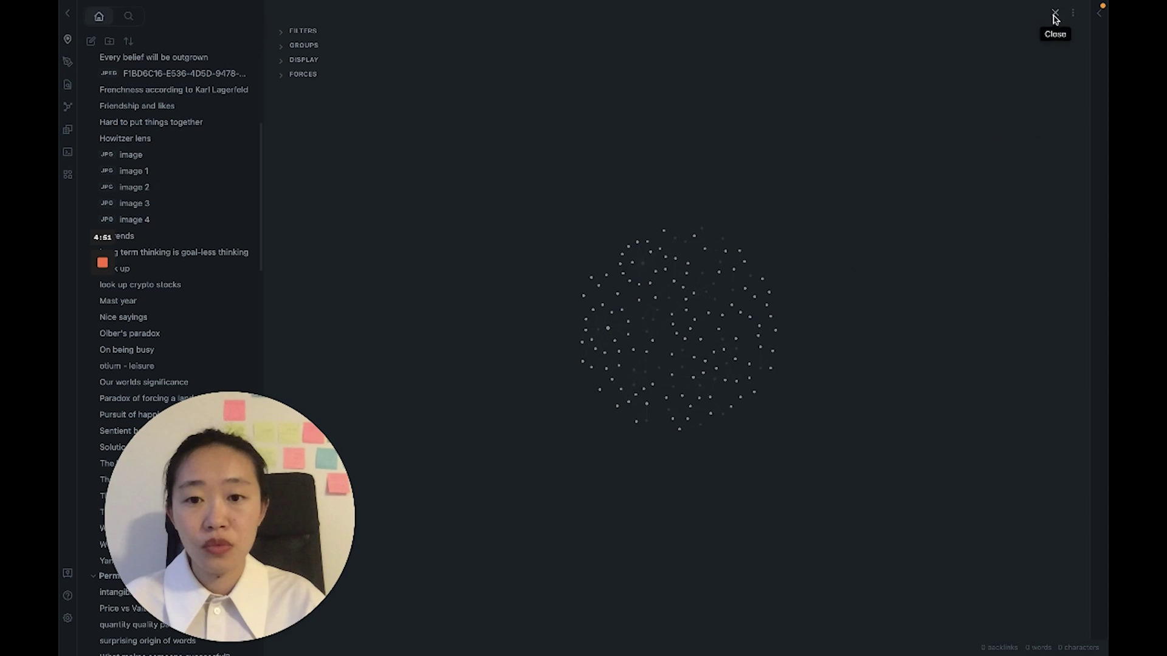
scroll(687, 338, up, 5)
scroll(706, 331, down, 5)
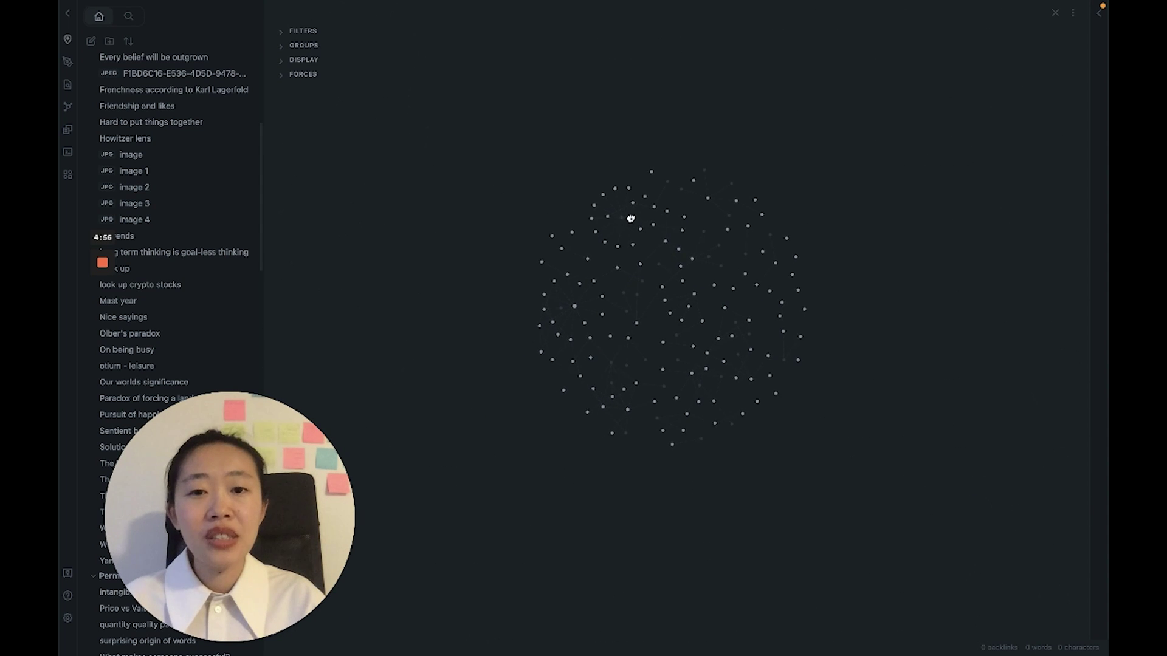
drag(618, 217, 603, 131)
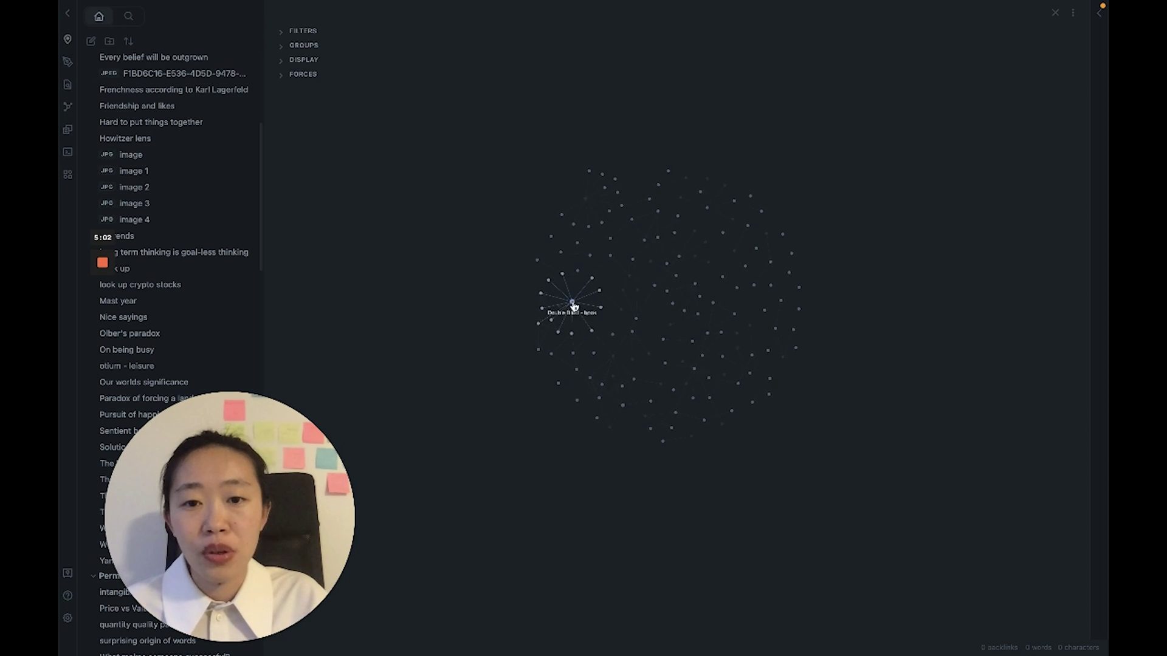
drag(573, 307, 456, 317)
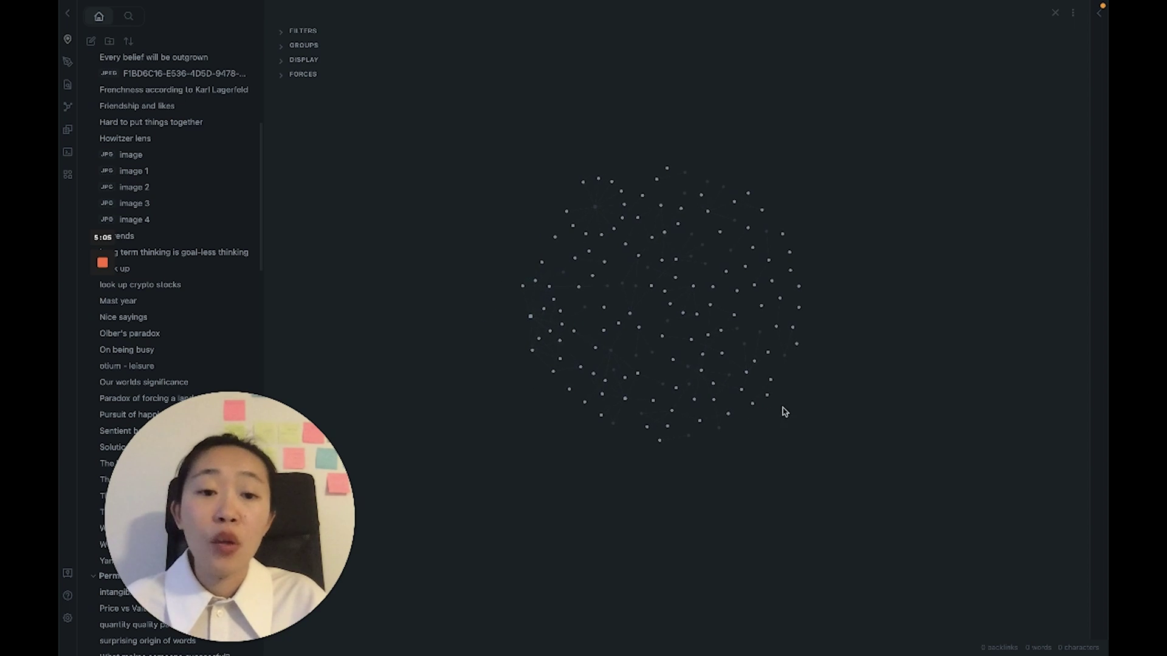
drag(771, 386, 863, 405)
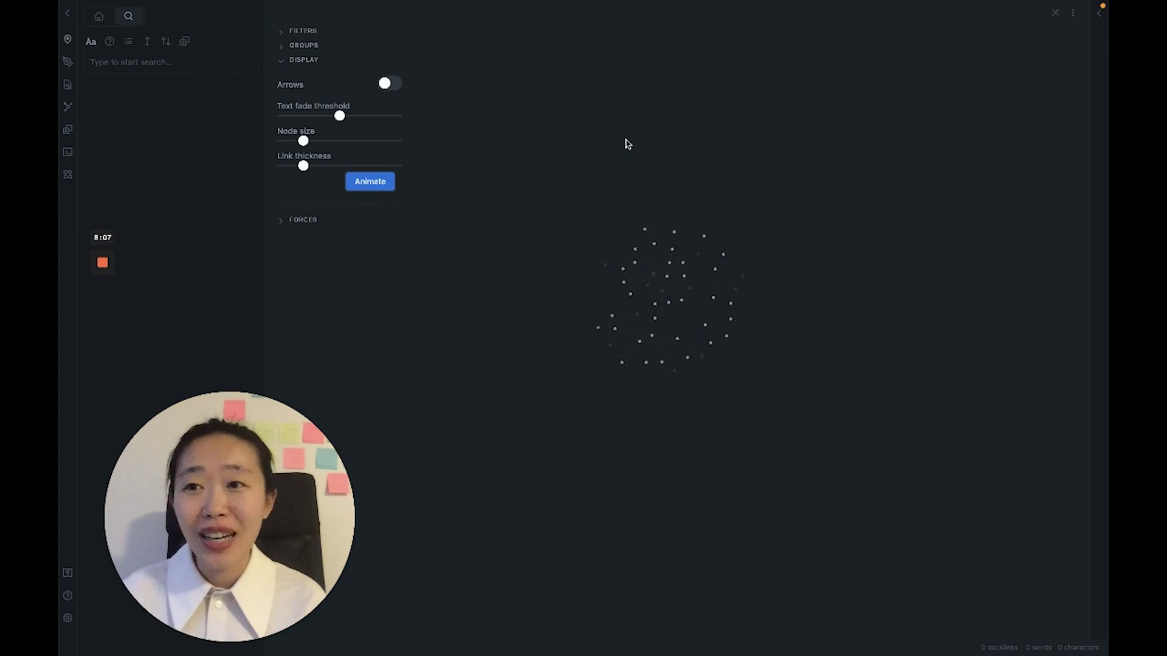
Step: Search the vault for 'identity' and scroll through the matching notes
click(138, 63)
text(identity)
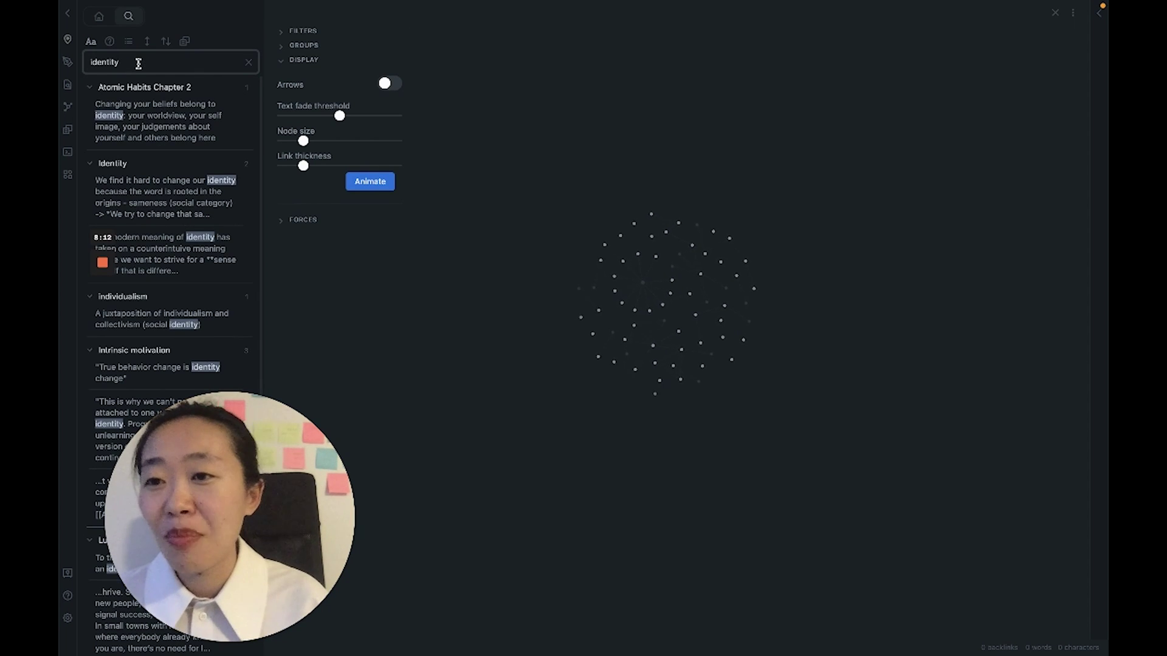
scroll(207, 242, down, 1)
scroll(207, 242, down, 3)
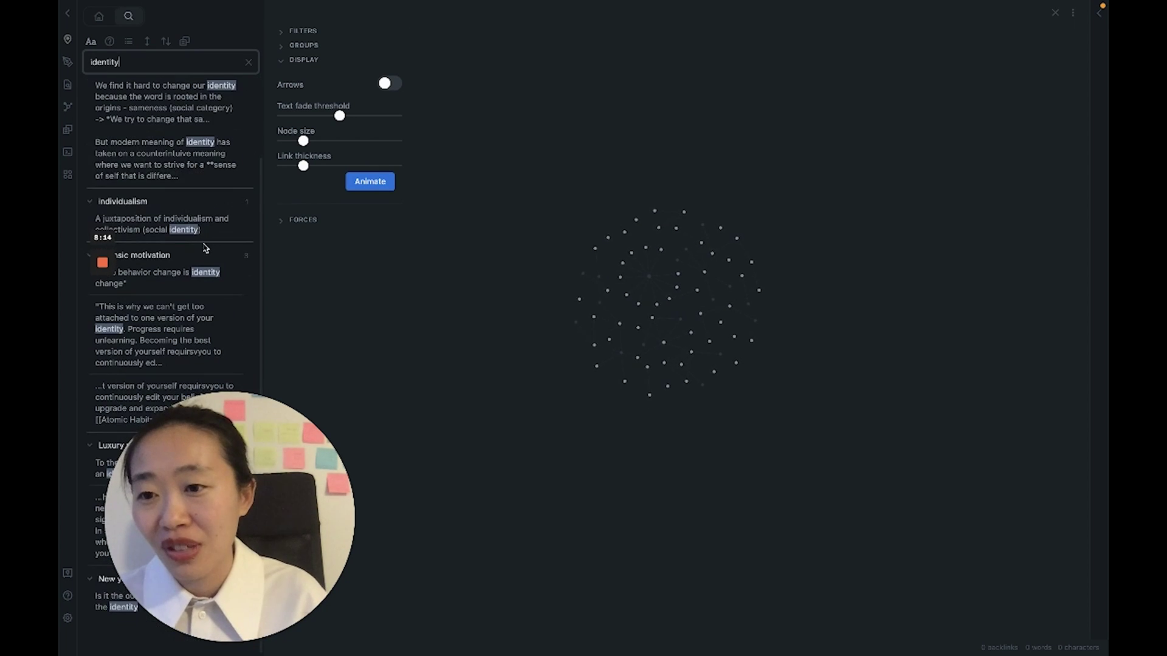